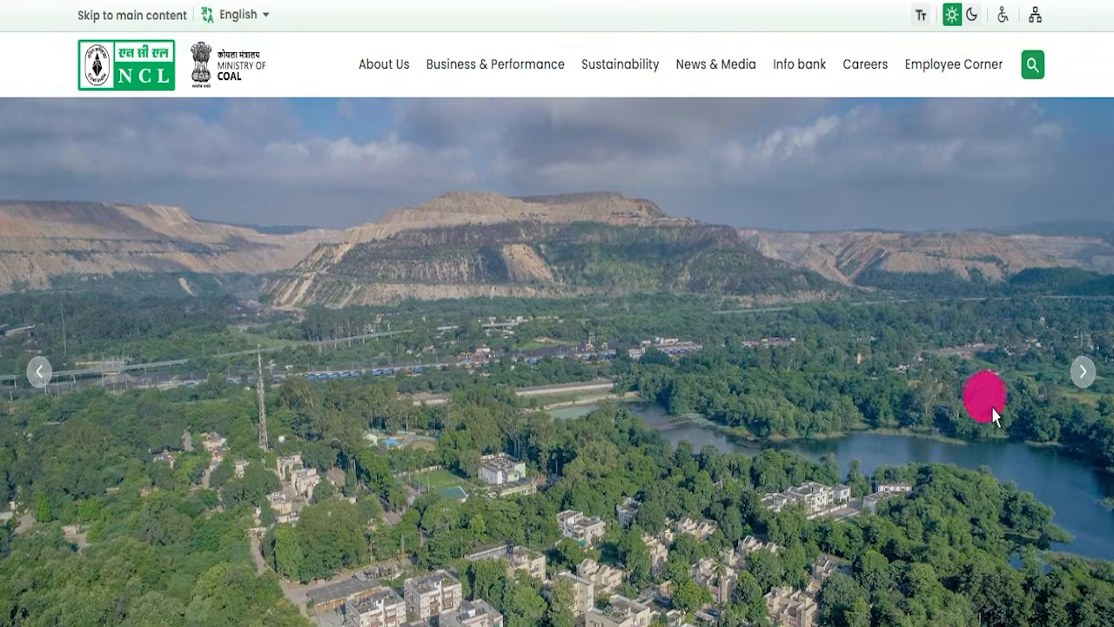
- View the banner slides on the NCL home page and look over the NCL Registration Form page down to its declaration
{"action": "left_click", "coordinate": [1079, 371]}
{"action": "left_click", "coordinate": [1080, 371]}
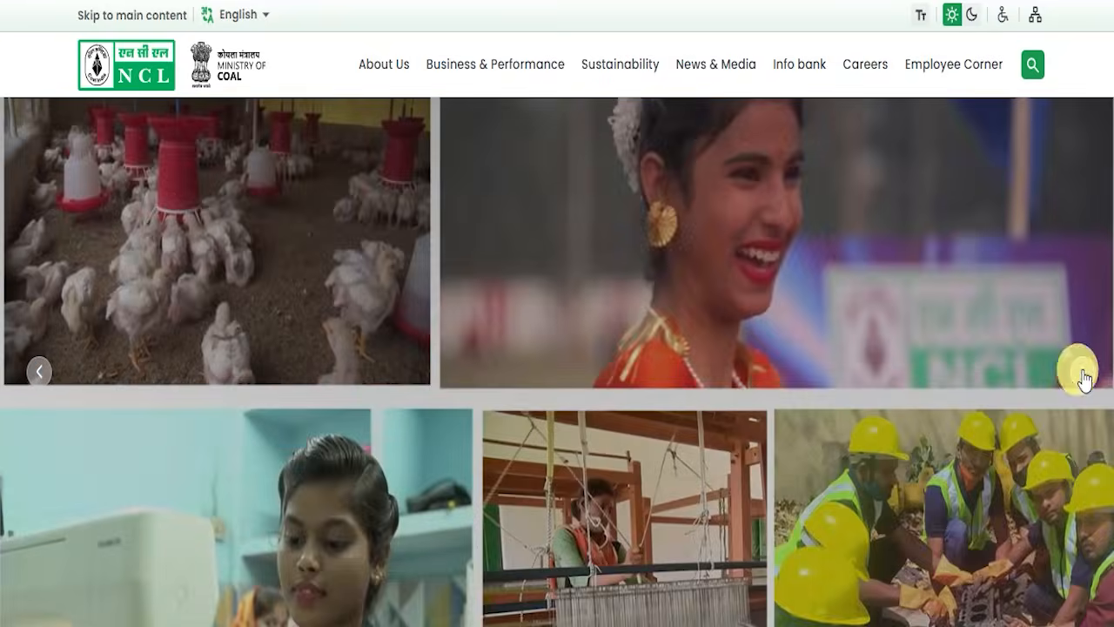
{"action": "left_click", "coordinate": [1079, 372]}
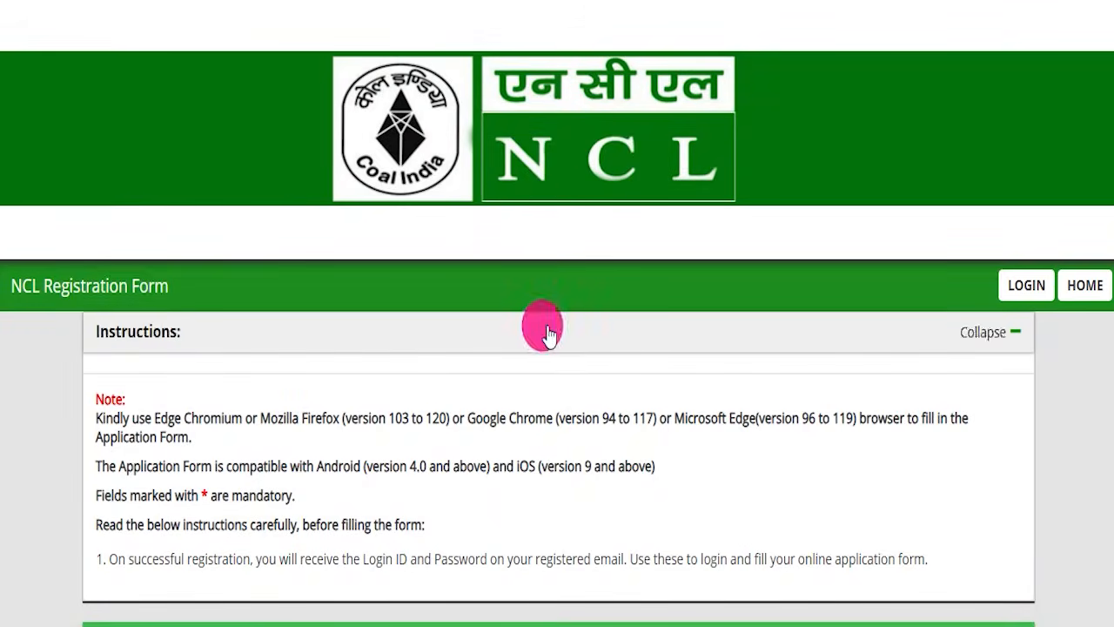
{"action": "scroll", "coordinate": [548, 335], "scroll_direction": "down", "scroll_amount": 20}
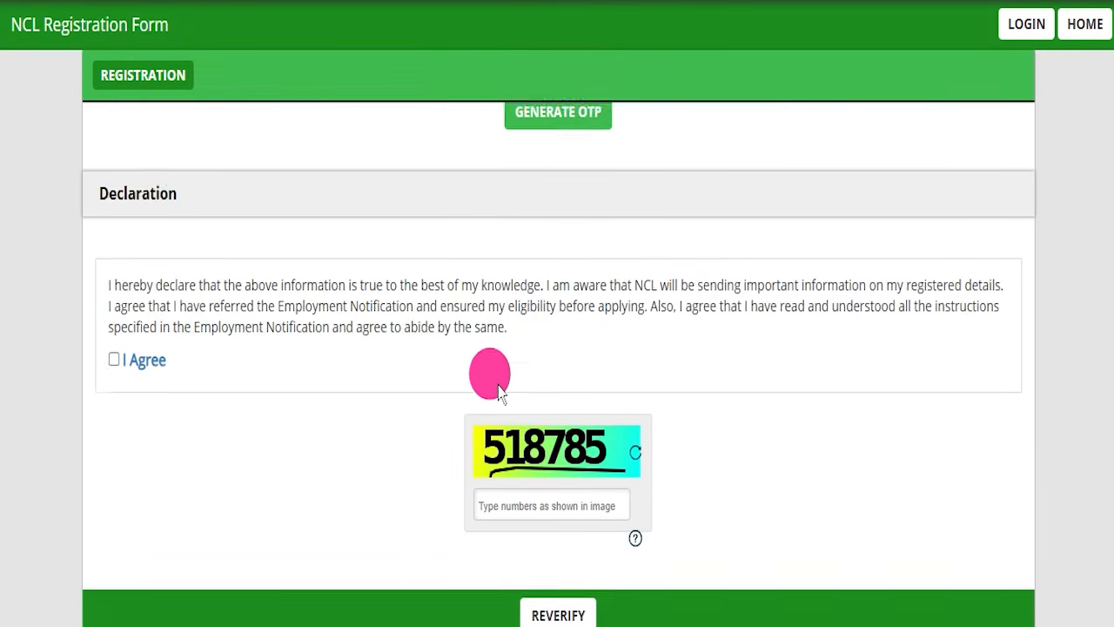
{"action": "scroll", "coordinate": [420, 388], "scroll_direction": "up", "scroll_amount": 20}
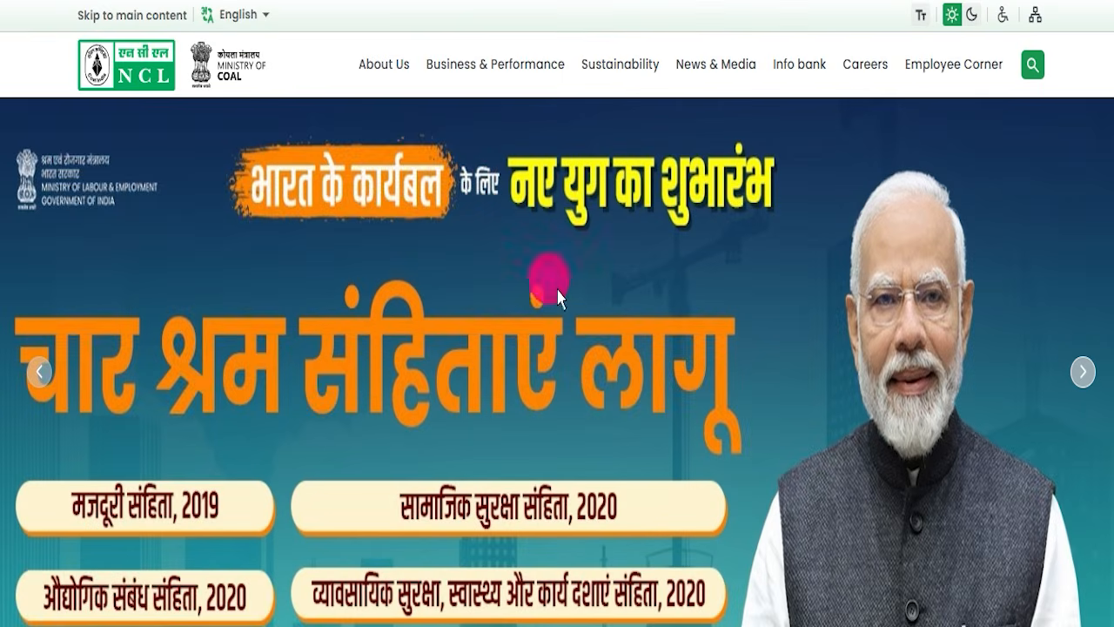
- Browse through the rest of the banner slides on the NCL home page
{"action": "left_click", "coordinate": [1089, 380]}
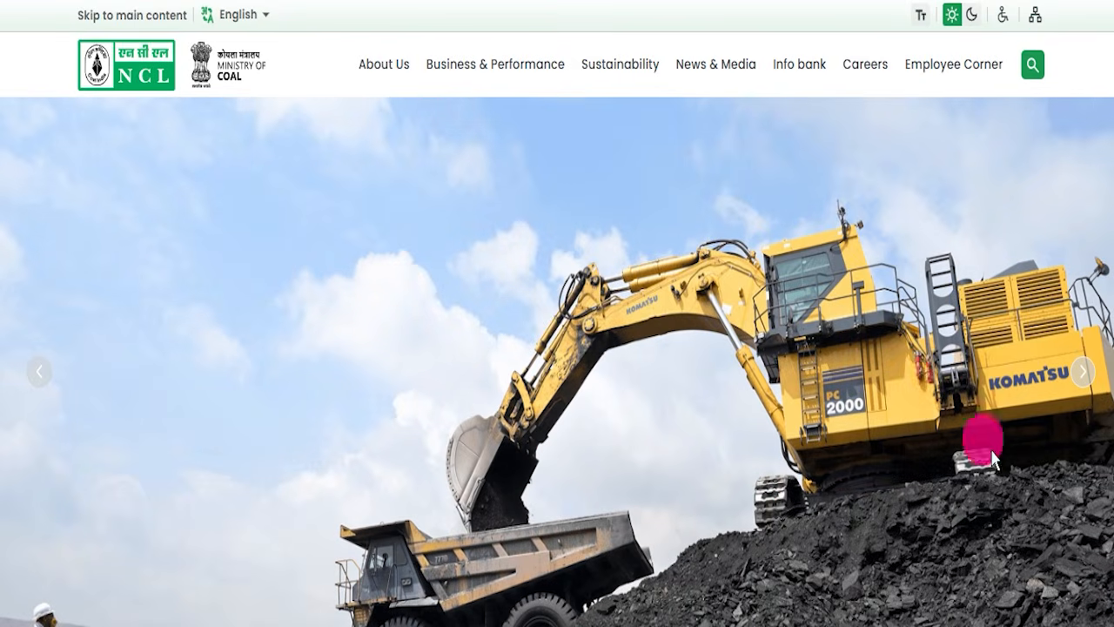
{"action": "scroll", "coordinate": [746, 423], "scroll_direction": "down", "scroll_amount": 3}
{"action": "scroll", "coordinate": [672, 417], "scroll_direction": "up", "scroll_amount": 3}
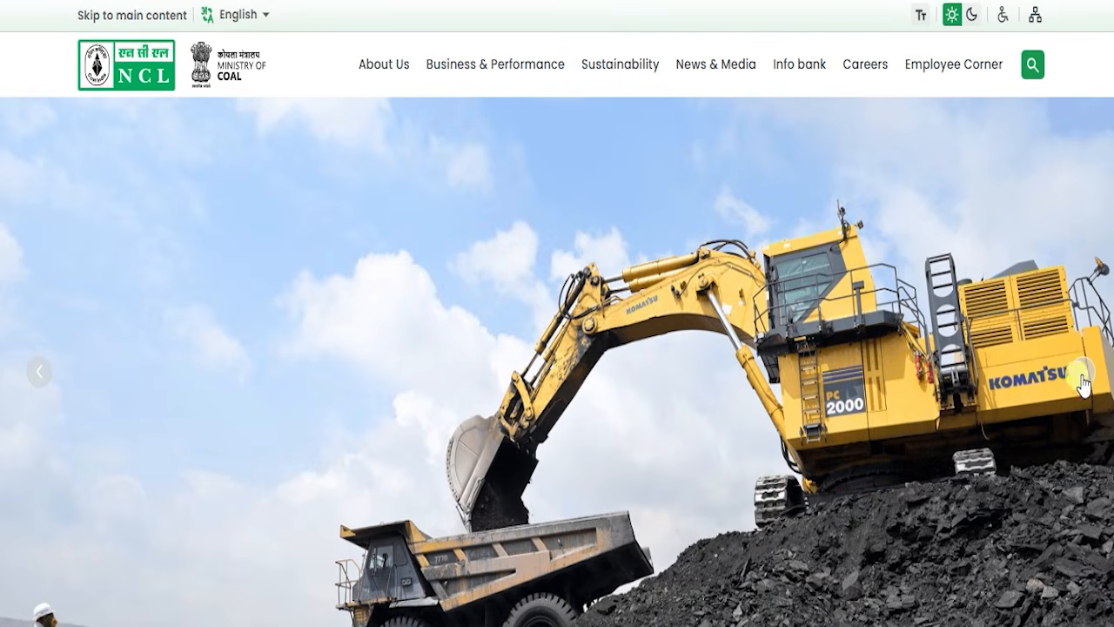
{"action": "left_click", "coordinate": [1082, 382]}
{"action": "left_click", "coordinate": [1082, 382]}
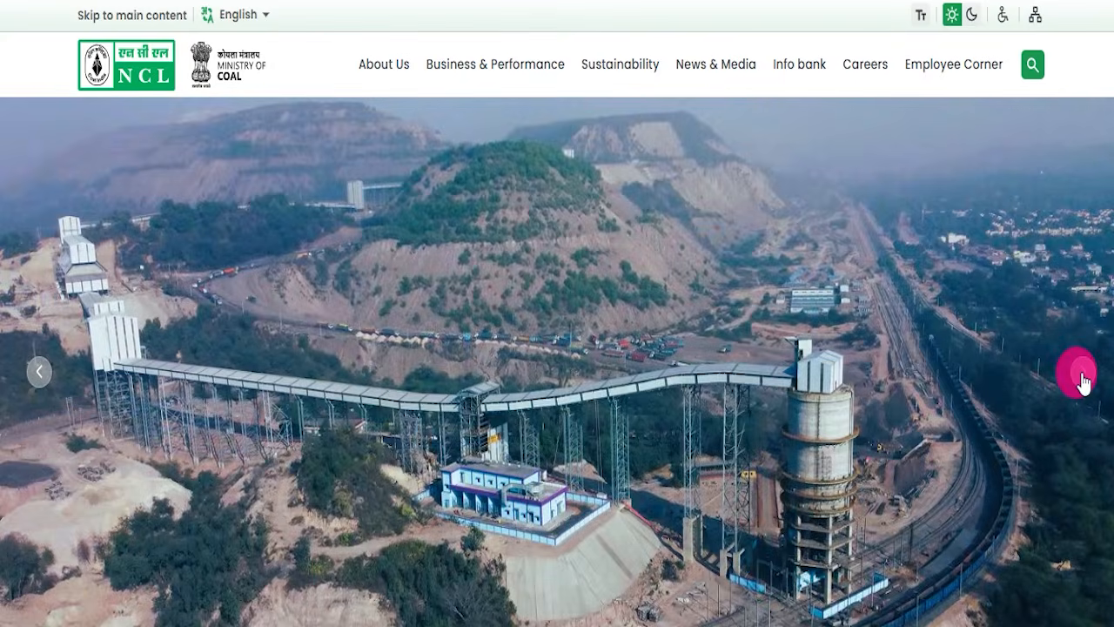
{"action": "left_click", "coordinate": [1082, 383]}
{"action": "left_click", "coordinate": [1082, 382]}
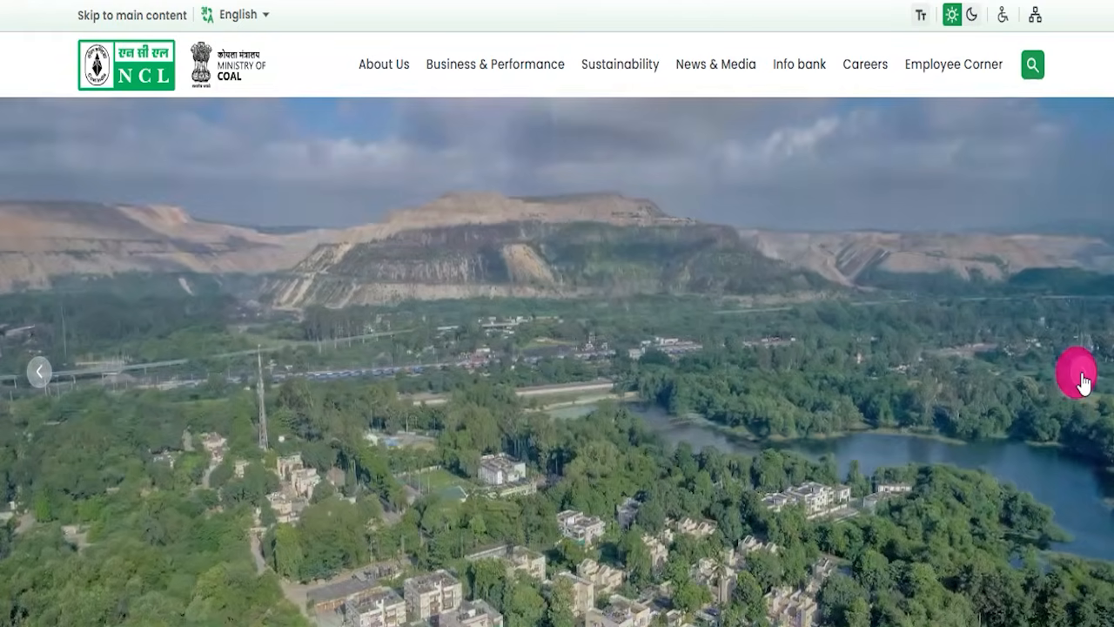
{"action": "left_click", "coordinate": [1082, 382]}
{"action": "left_click", "coordinate": [1082, 382]}
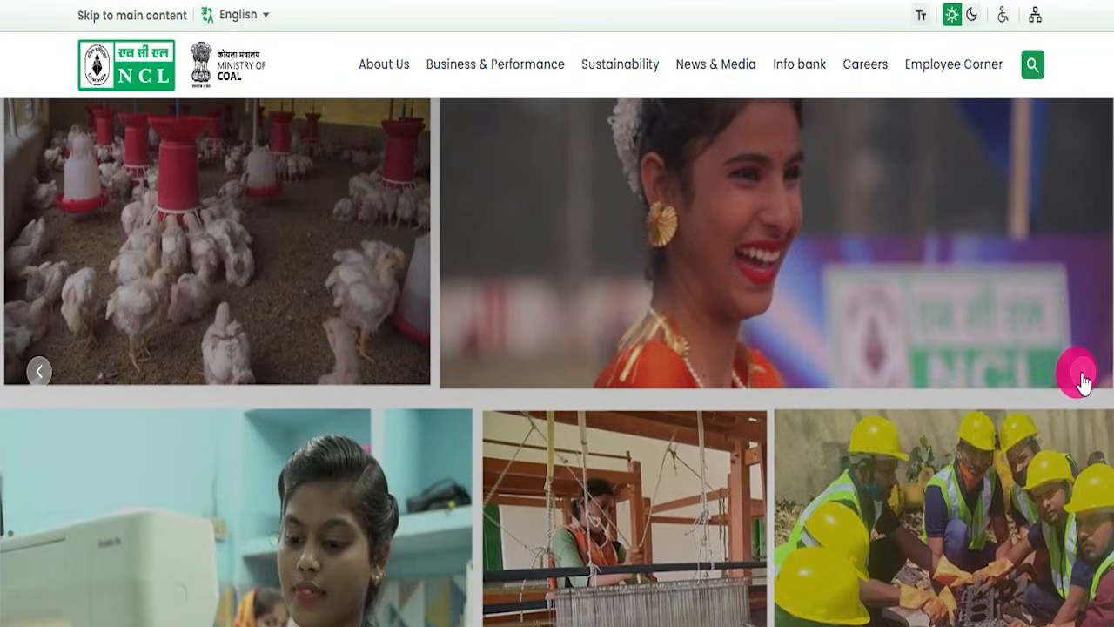
{"action": "left_click", "coordinate": [1082, 382]}
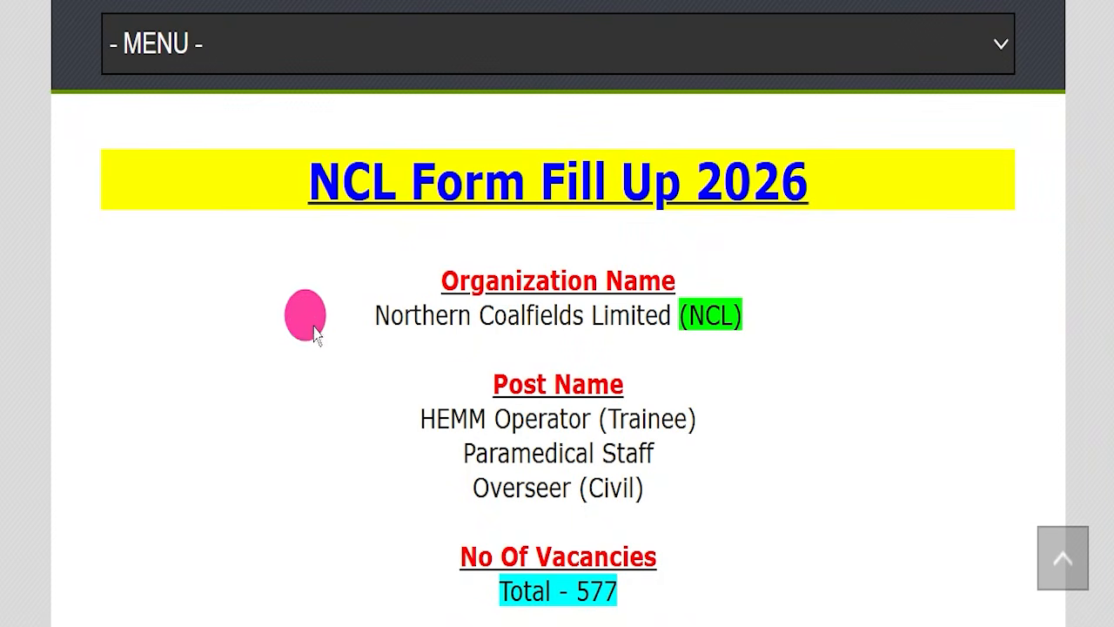
- Look over the IndSarkariNaukri page from its header and NCL Recruitment introduction to the NCL Form Fill Up 2026 section
{"action": "left_click_drag", "start_coordinate": [212, 182], "coordinate": [964, 202]}
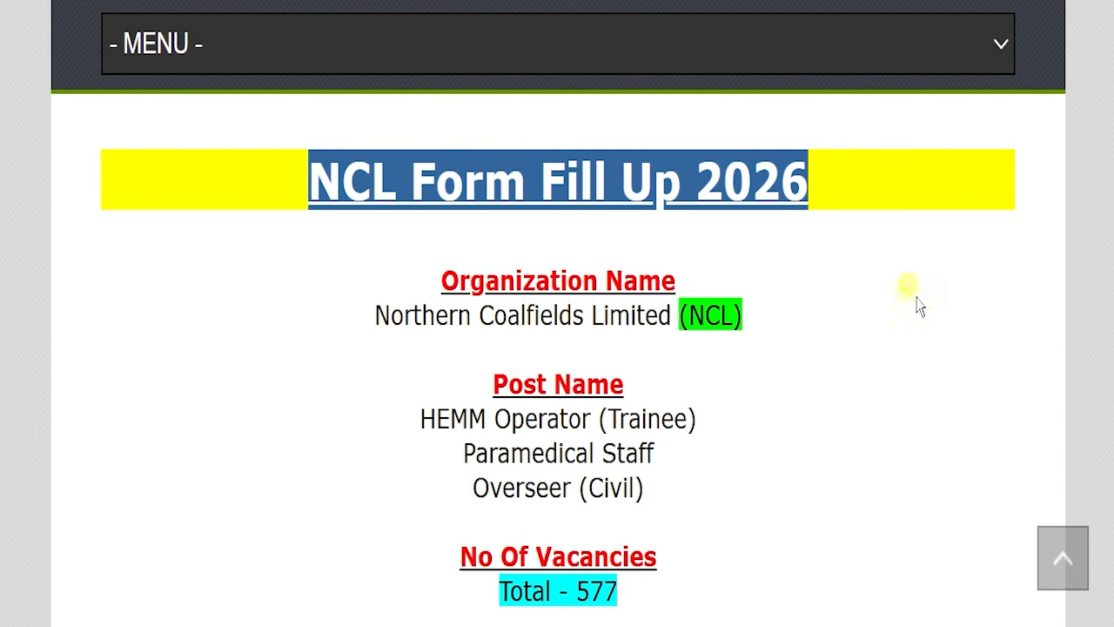
{"action": "left_click", "coordinate": [963, 411]}
{"action": "scroll", "coordinate": [290, 347], "scroll_direction": "up", "scroll_amount": 10}
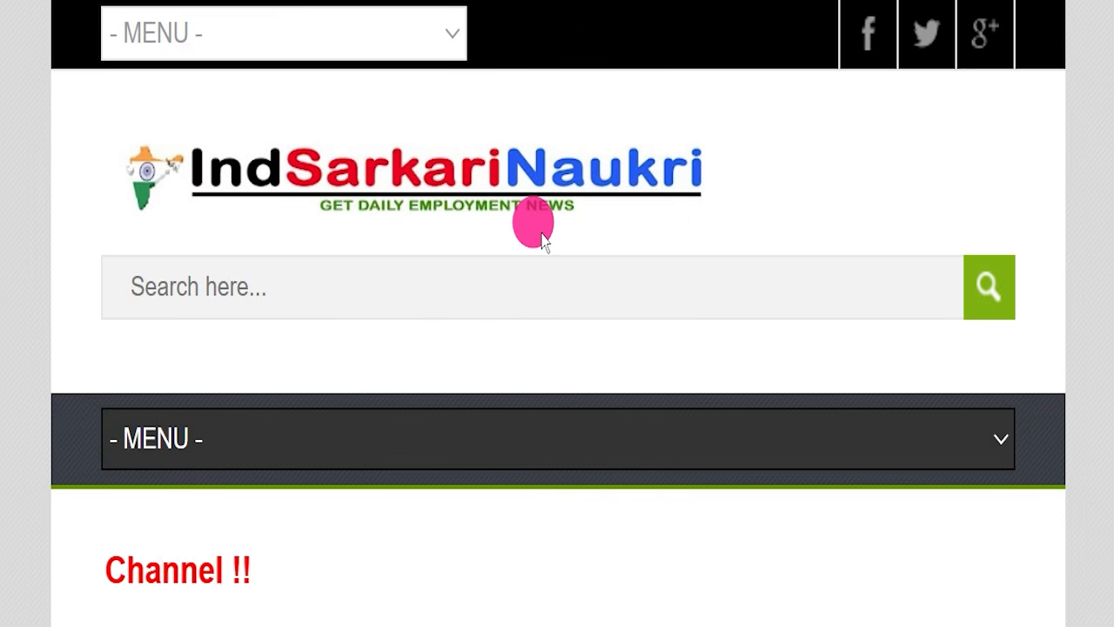
{"action": "scroll", "coordinate": [542, 239], "scroll_direction": "down", "scroll_amount": 8}
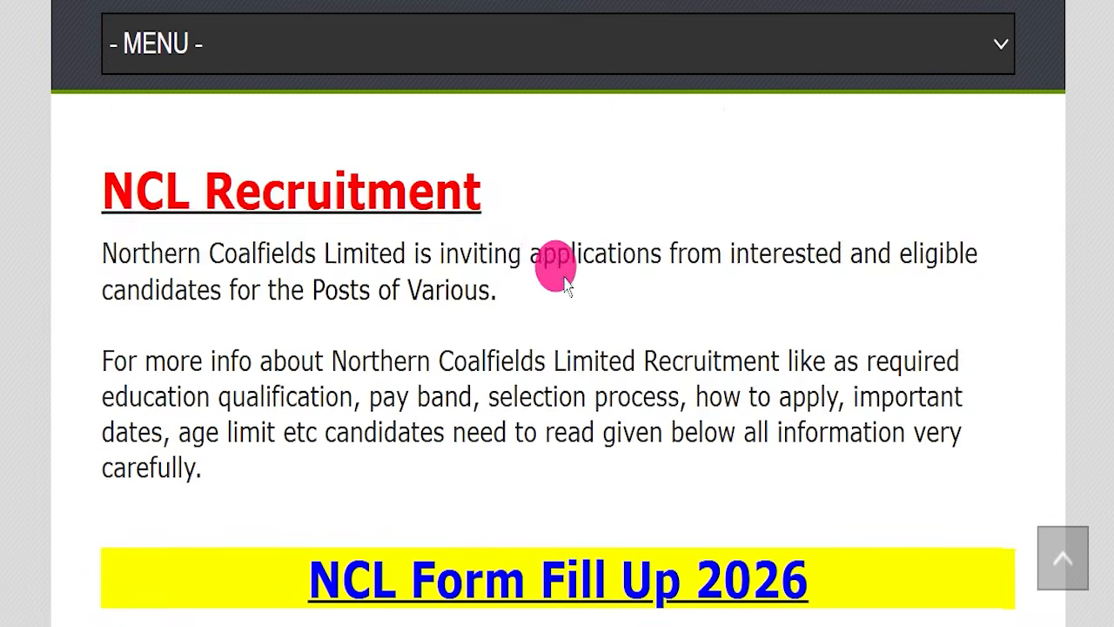
{"action": "scroll", "coordinate": [557, 262], "scroll_direction": "down", "scroll_amount": 5}
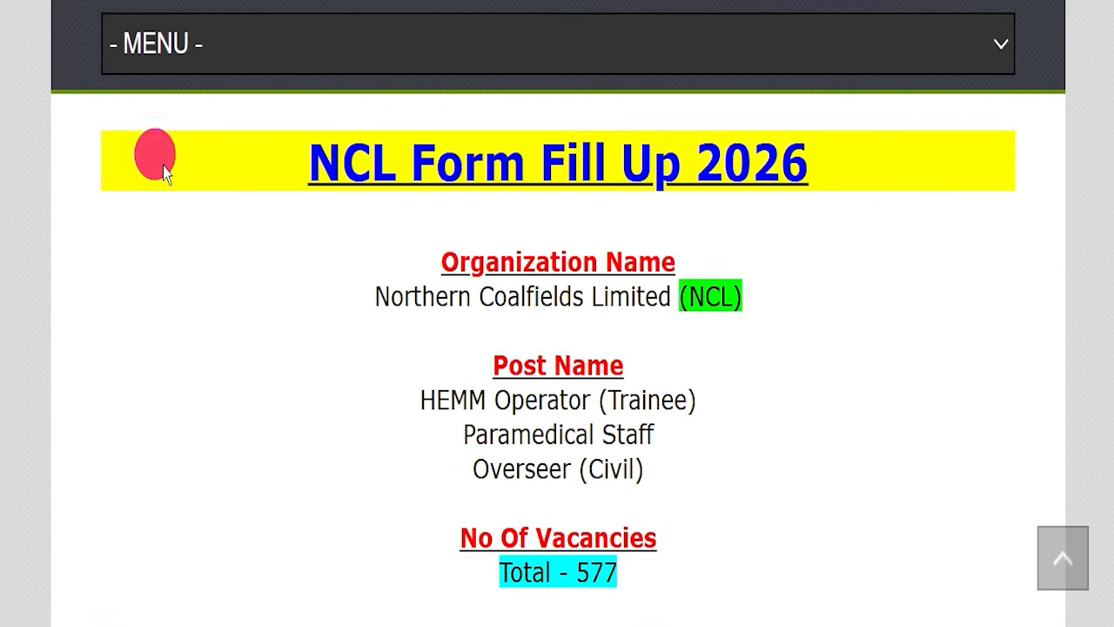
- Review the organization name, the post names and the vacancy total under NCL Form Fill Up 2026, highlighting each entry
{"action": "left_click_drag", "start_coordinate": [164, 171], "coordinate": [873, 177]}
{"action": "left_click", "coordinate": [809, 301]}
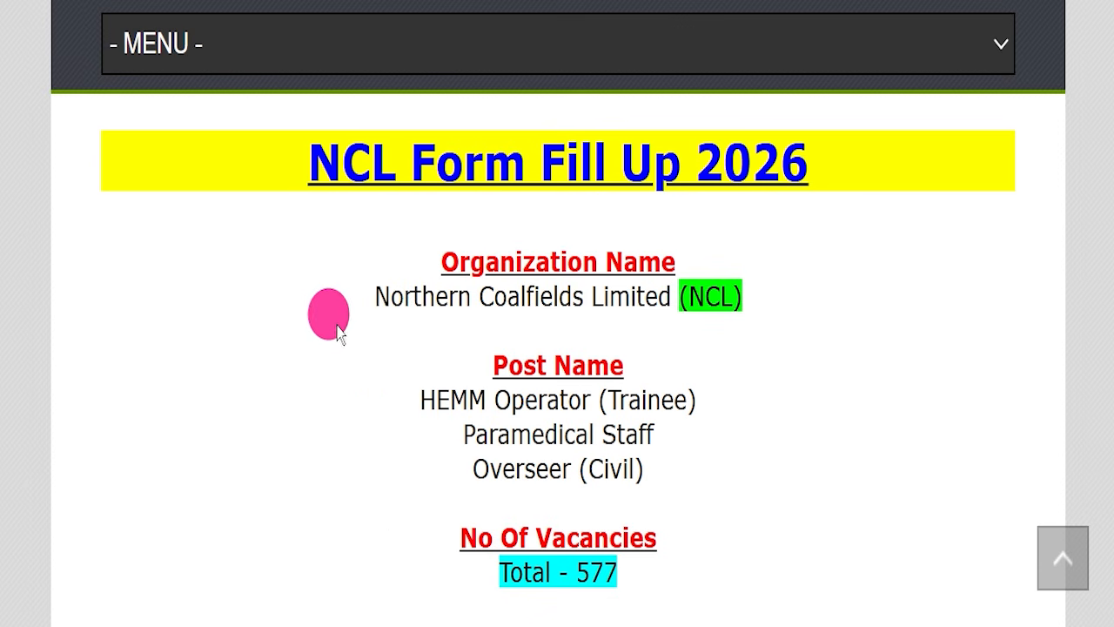
{"action": "left_click_drag", "start_coordinate": [305, 311], "coordinate": [868, 318]}
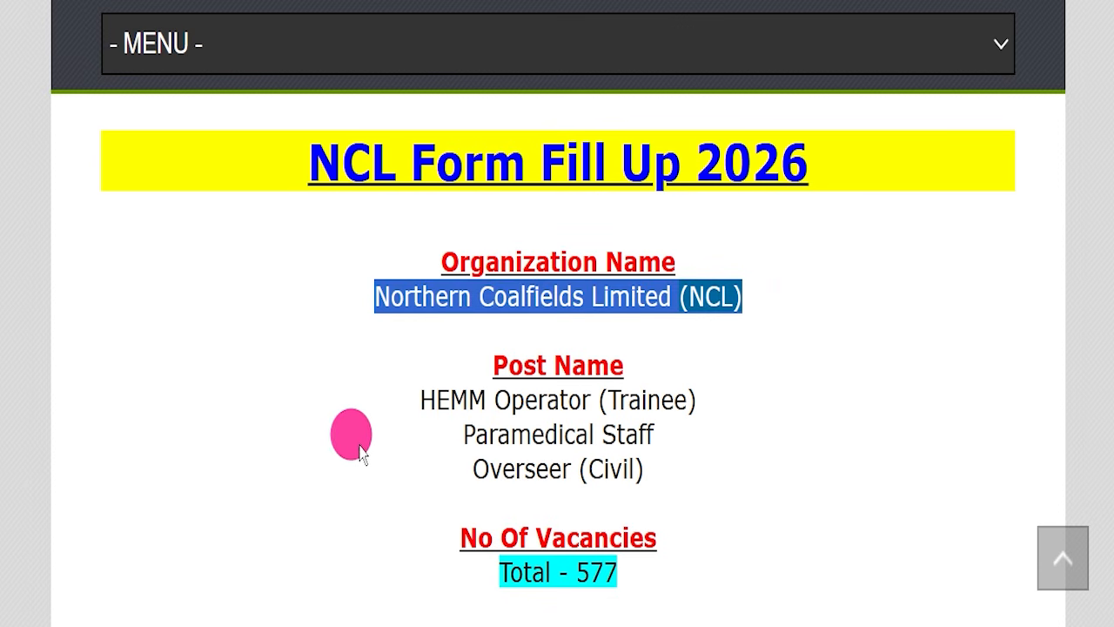
{"action": "left_click_drag", "start_coordinate": [375, 408], "coordinate": [711, 472]}
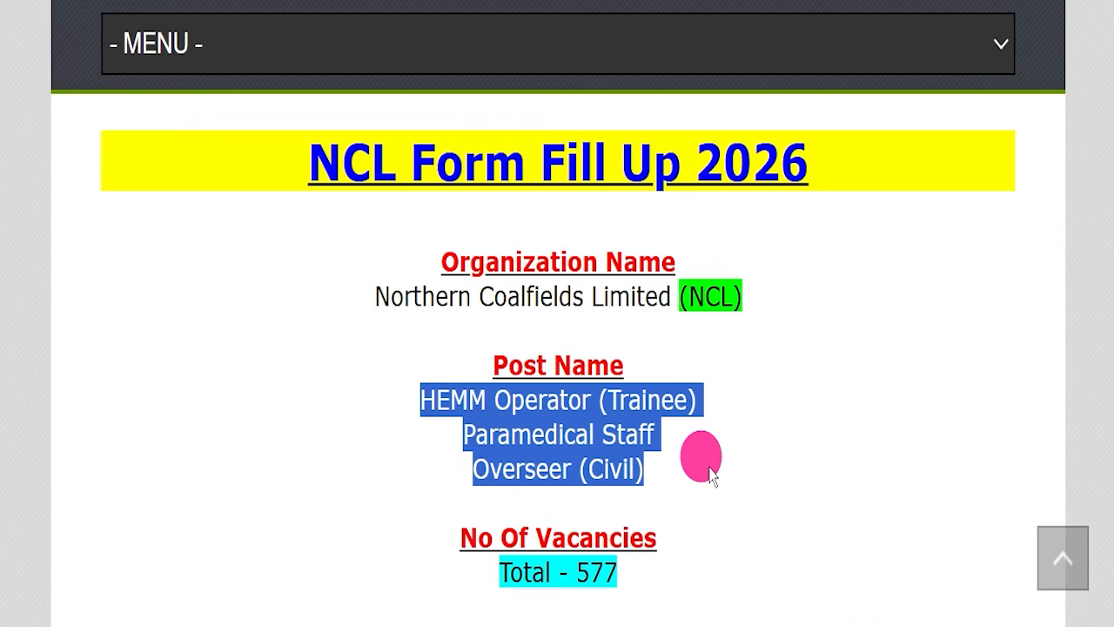
{"action": "left_click_drag", "start_coordinate": [407, 564], "coordinate": [747, 566]}
- Review the important dates, educational qualification and age limit, highlighting the last date for applying online
{"action": "scroll", "coordinate": [810, 469], "scroll_direction": "down", "scroll_amount": 3}
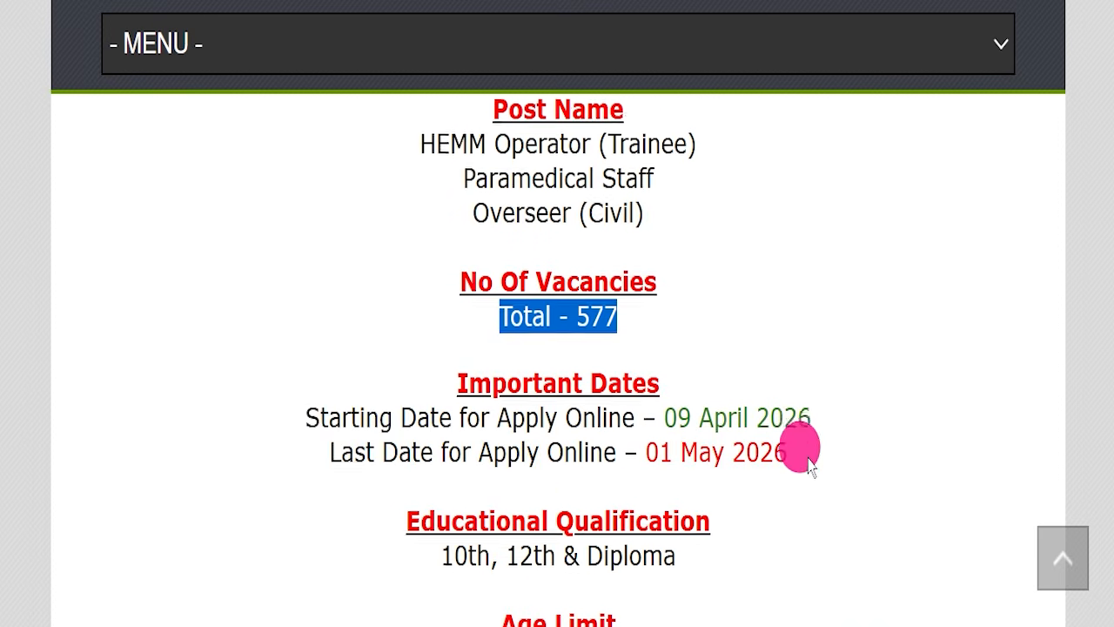
{"action": "scroll", "coordinate": [810, 466], "scroll_direction": "down", "scroll_amount": 2}
{"action": "left_click_drag", "start_coordinate": [326, 291], "coordinate": [796, 304]}
{"action": "left_click", "coordinate": [786, 322]}
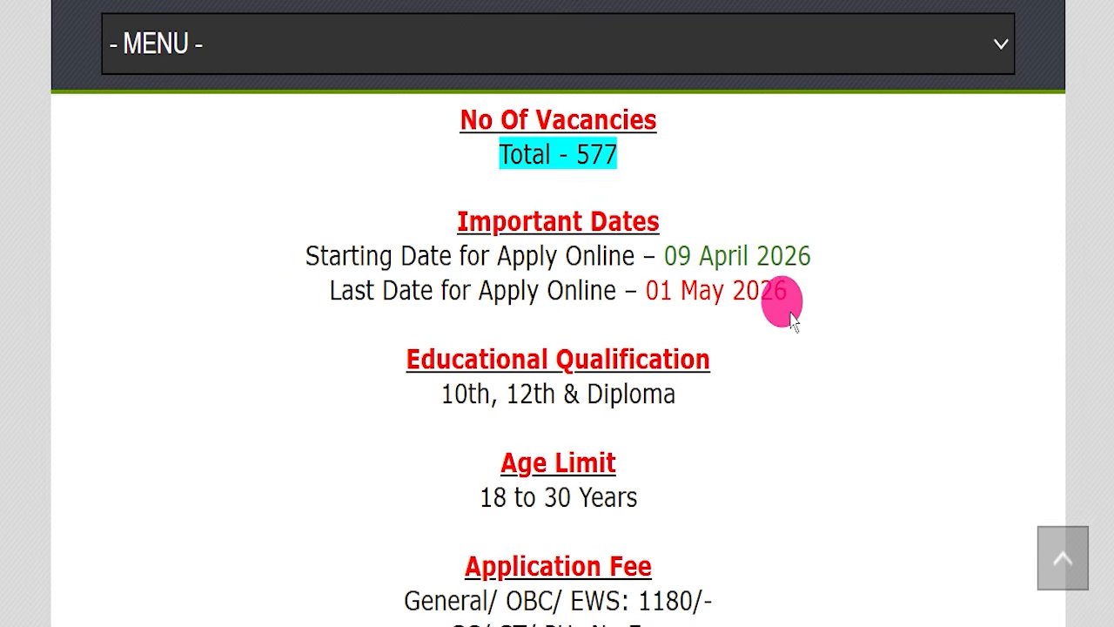
{"action": "left_click_drag", "start_coordinate": [810, 300], "coordinate": [649, 291]}
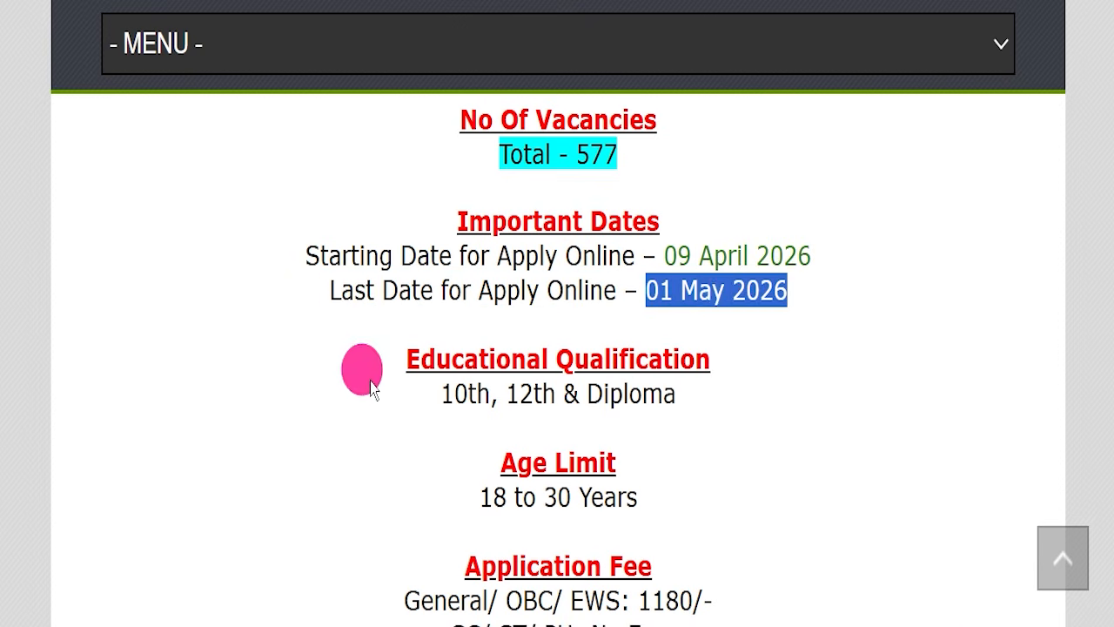
{"action": "left_click_drag", "start_coordinate": [373, 387], "coordinate": [670, 393]}
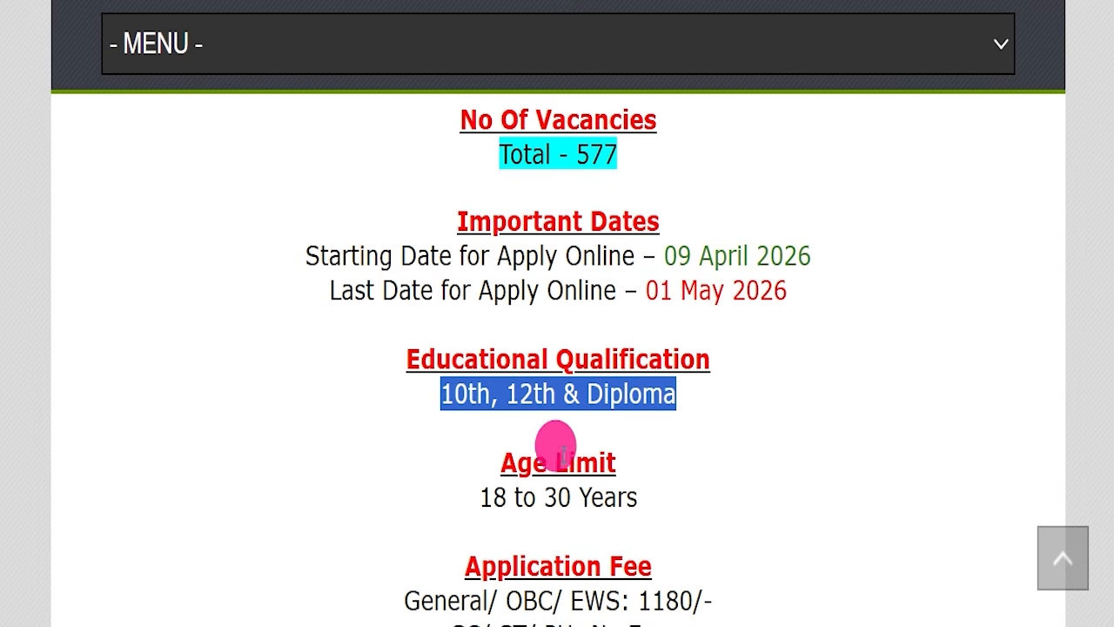
{"action": "left_click_drag", "start_coordinate": [434, 503], "coordinate": [671, 488]}
- Highlight the application fee details for each category and the online payment mode
{"action": "scroll", "coordinate": [674, 444], "scroll_direction": "down", "scroll_amount": 3}
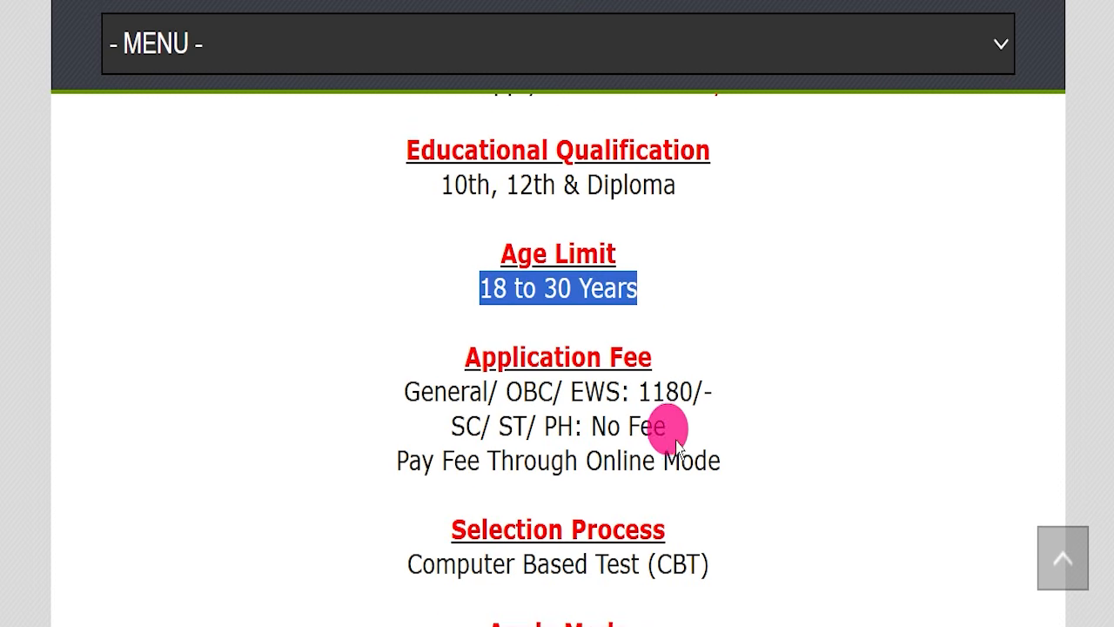
{"action": "left_click_drag", "start_coordinate": [362, 394], "coordinate": [761, 385]}
{"action": "left_click_drag", "start_coordinate": [451, 426], "coordinate": [694, 403]}
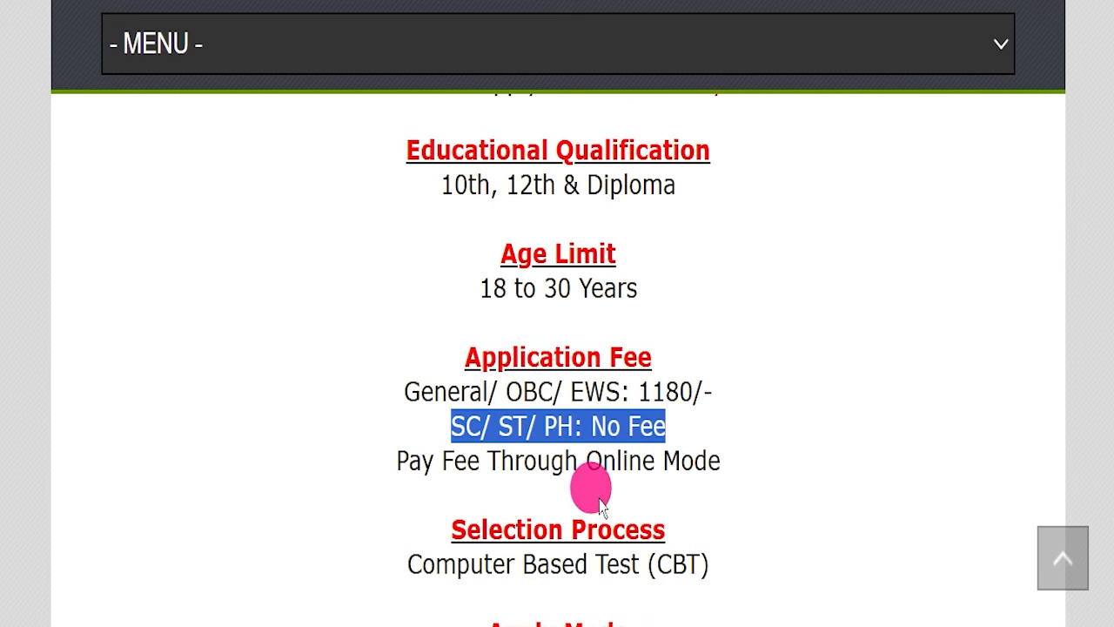
{"action": "left_click_drag", "start_coordinate": [583, 461], "coordinate": [768, 453]}
- Highlight the selection process, apply mode and job location entries in the recruitment details
{"action": "scroll", "coordinate": [758, 457], "scroll_direction": "down", "scroll_amount": 3}
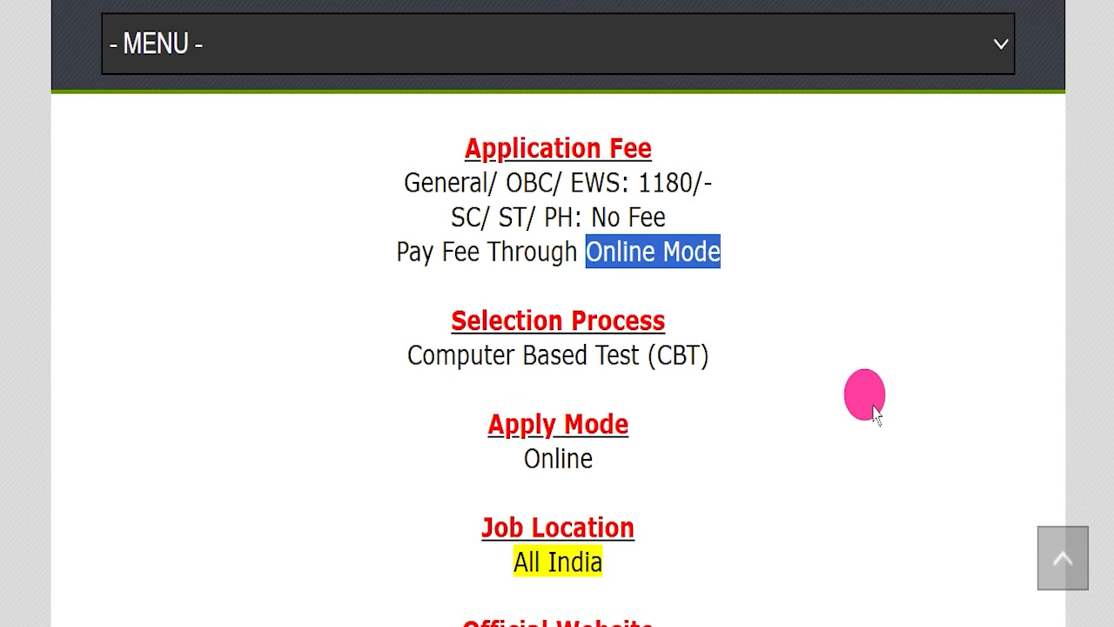
{"action": "left_click_drag", "start_coordinate": [374, 342], "coordinate": [729, 363]}
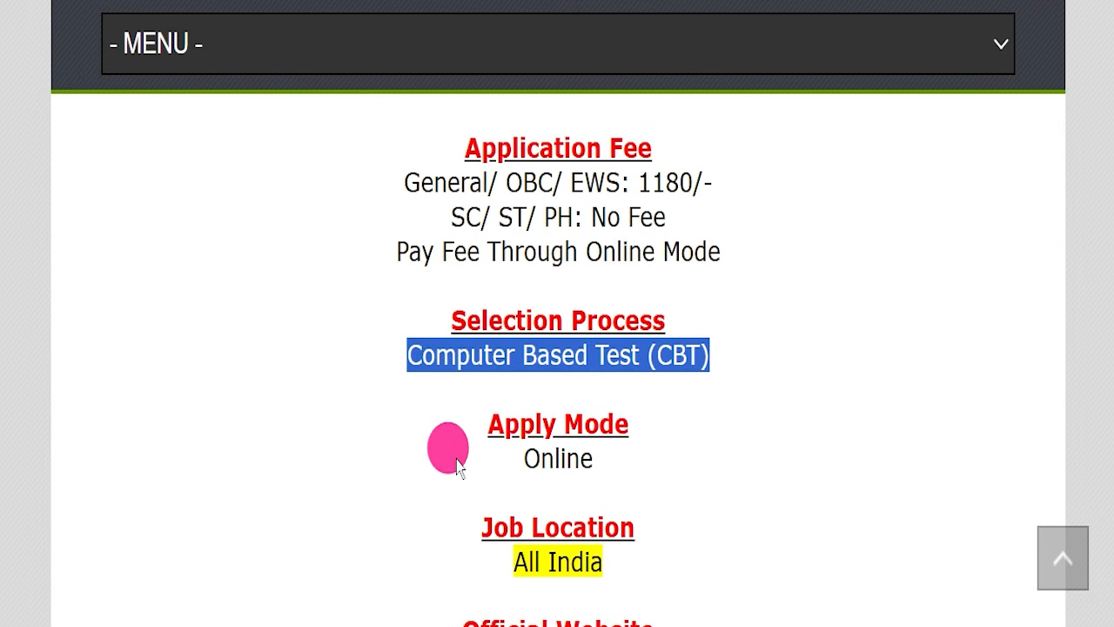
{"action": "left_click_drag", "start_coordinate": [459, 462], "coordinate": [691, 465]}
{"action": "left_click_drag", "start_coordinate": [449, 557], "coordinate": [688, 564]}
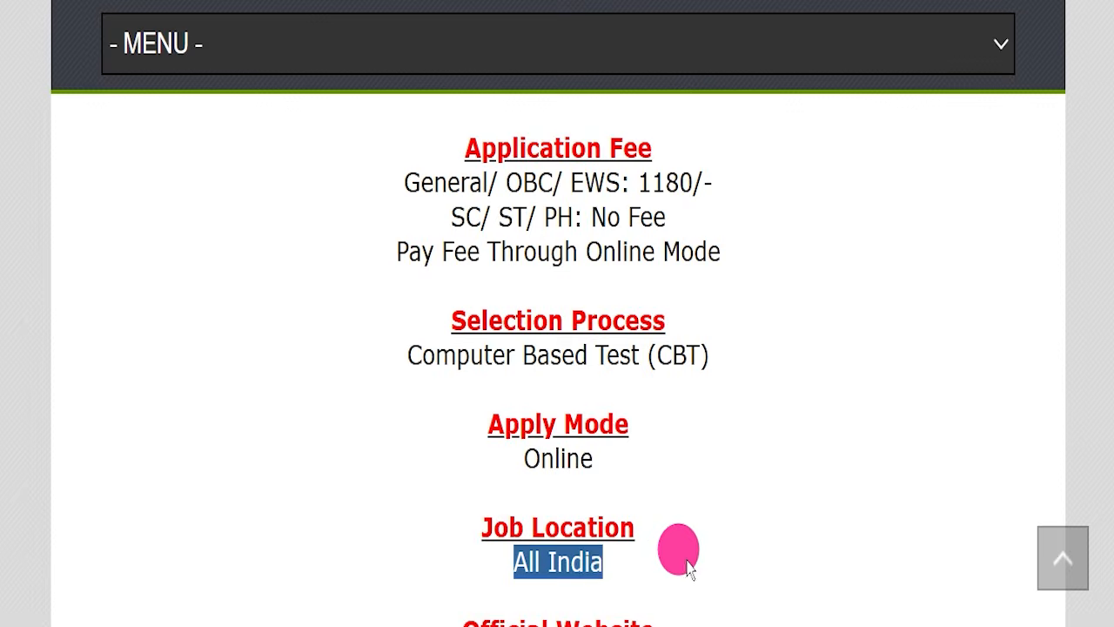
- Review the official website address and the Important Links, highlighting the English and Hindi Notification Pdf links
{"action": "scroll", "coordinate": [784, 409], "scroll_direction": "down", "scroll_amount": 5}
{"action": "left_click_drag", "start_coordinate": [423, 256], "coordinate": [687, 276]}
{"action": "left_click", "coordinate": [687, 276]}
{"action": "scroll", "coordinate": [701, 261], "scroll_direction": "down", "scroll_amount": 1}
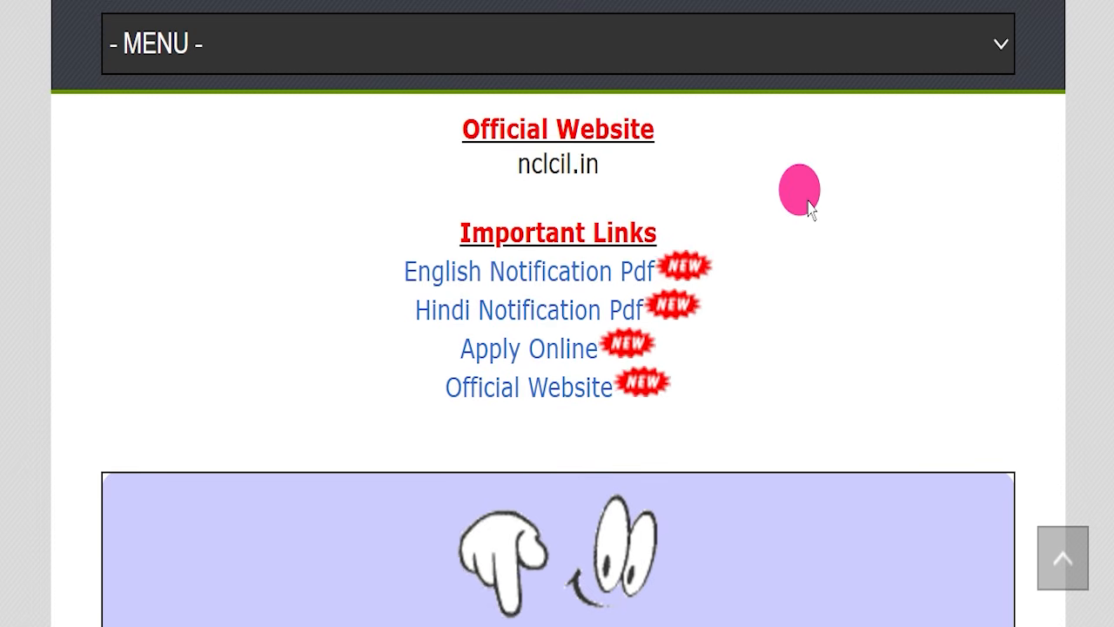
{"action": "left_click_drag", "start_coordinate": [463, 209], "coordinate": [736, 389]}
{"action": "left_click", "coordinate": [735, 389]}
{"action": "left_click_drag", "start_coordinate": [357, 273], "coordinate": [750, 309]}
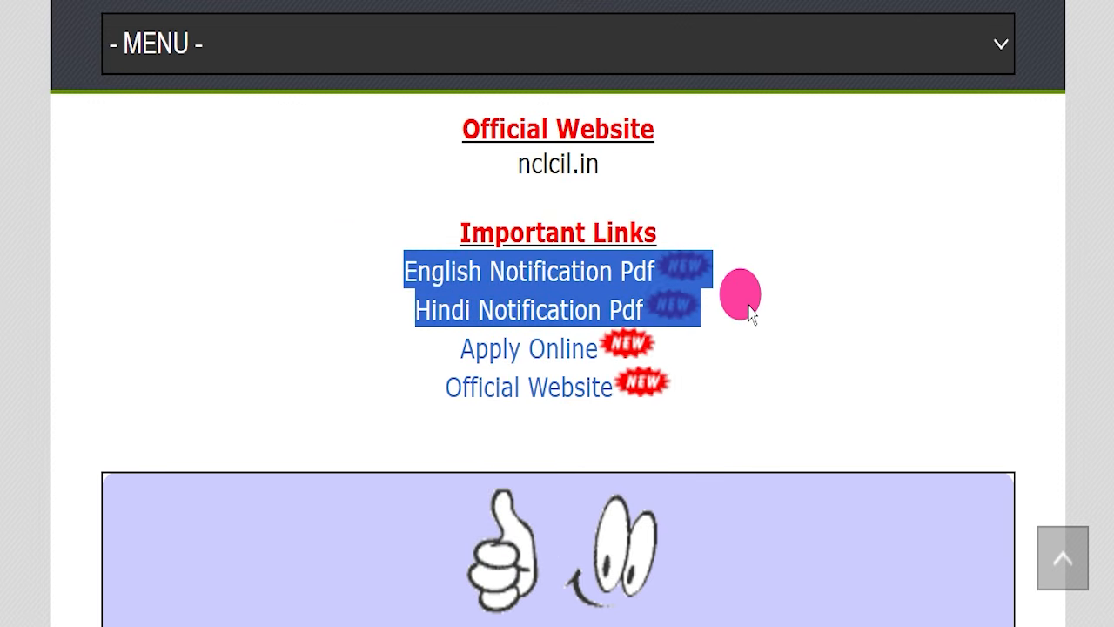
- View the first pages of the English and Hindi notification PDFs, and return to the English one
{"action": "left_click", "coordinate": [291, 190]}
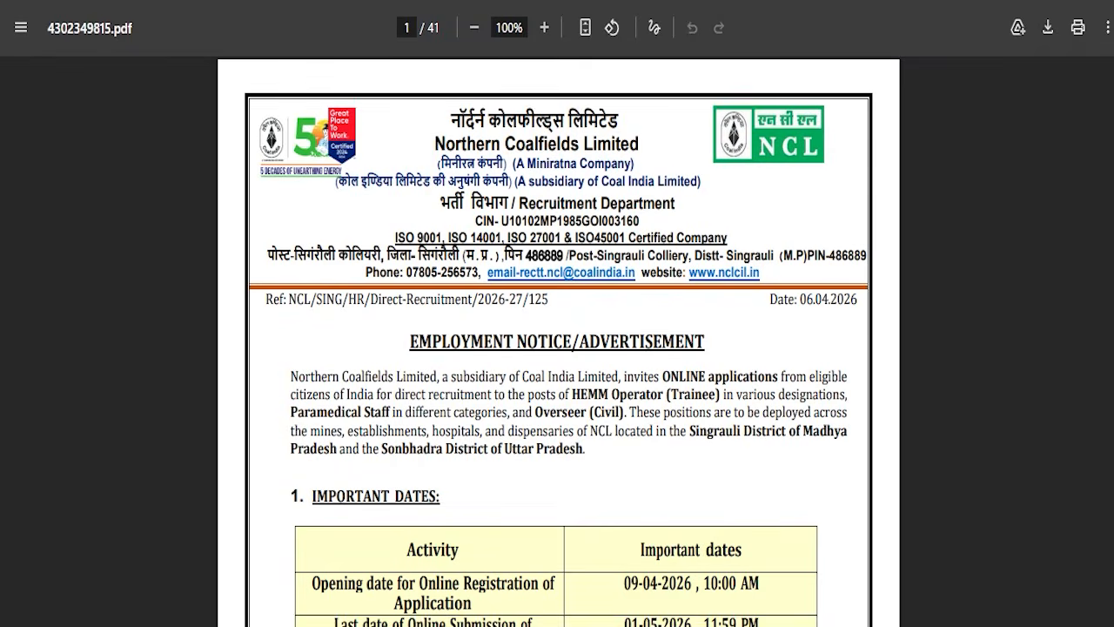
{"action": "left_click", "coordinate": [427, 254]}
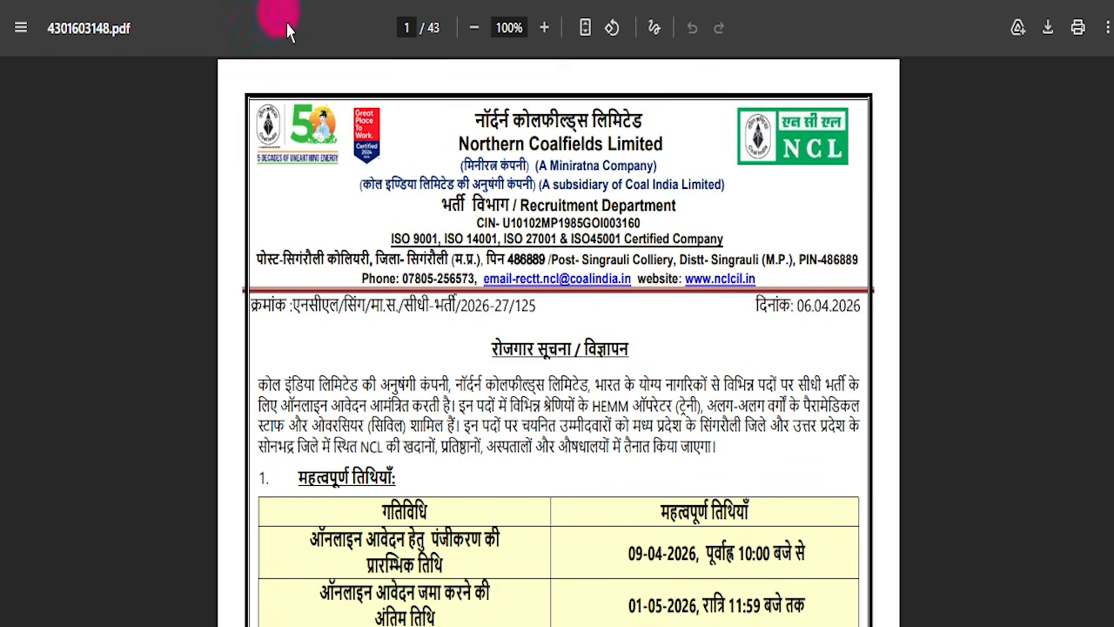
{"action": "left_click", "coordinate": [400, 263]}
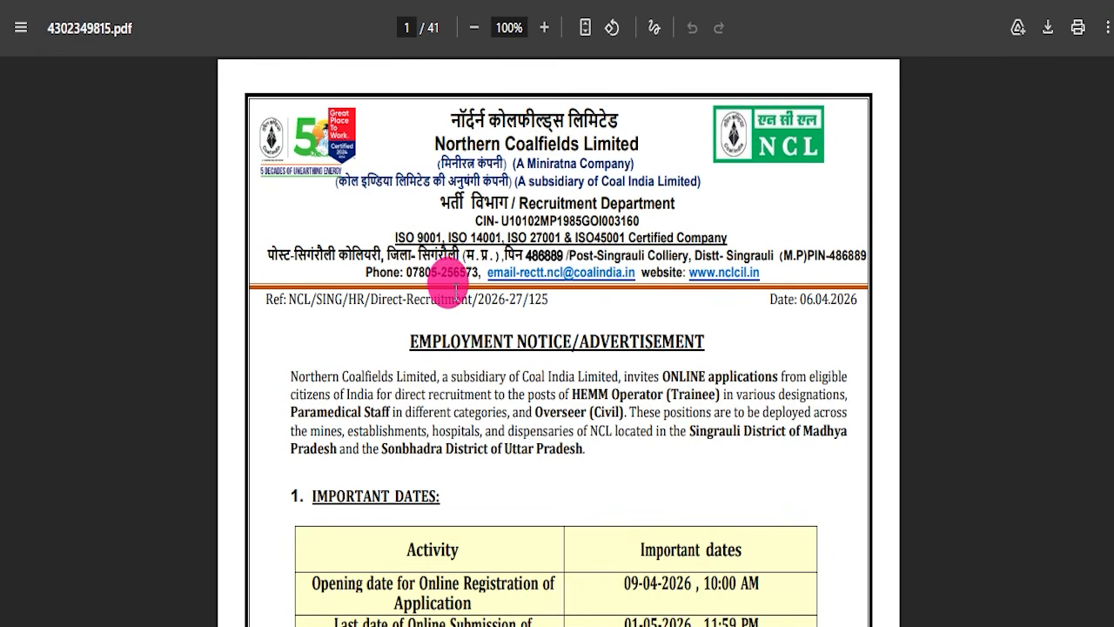
- Review the Important Dates section of the English notification and its HEMM Operator (Trainee) vacancies table
{"action": "scroll", "coordinate": [456, 292], "scroll_direction": "down", "scroll_amount": 3}
{"action": "left_click_drag", "start_coordinate": [317, 372], "coordinate": [746, 418]}
{"action": "scroll", "coordinate": [709, 398], "scroll_direction": "down", "scroll_amount": 6}
{"action": "scroll", "coordinate": [620, 374], "scroll_direction": "down", "scroll_amount": 5}
{"action": "scroll", "coordinate": [439, 331], "scroll_direction": "down", "scroll_amount": 1}
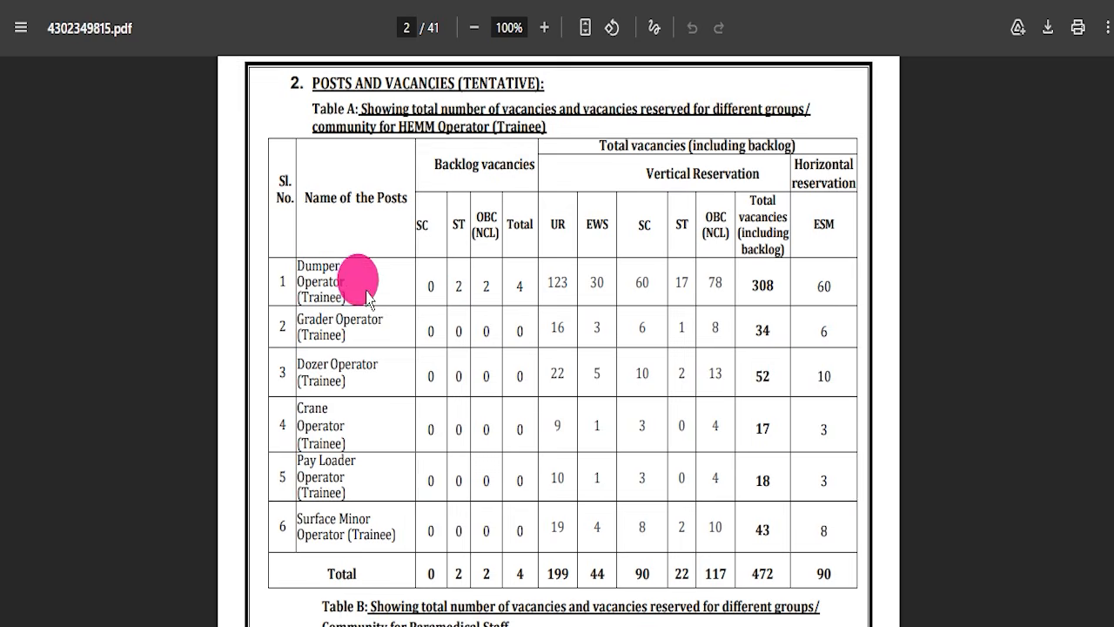
- Skim the notification from the vacancy tables through eligibility, pay scale and How to Apply to the Annexure B syllabus, and return to its beginning
{"action": "scroll", "coordinate": [480, 348], "scroll_direction": "down", "scroll_amount": 20}
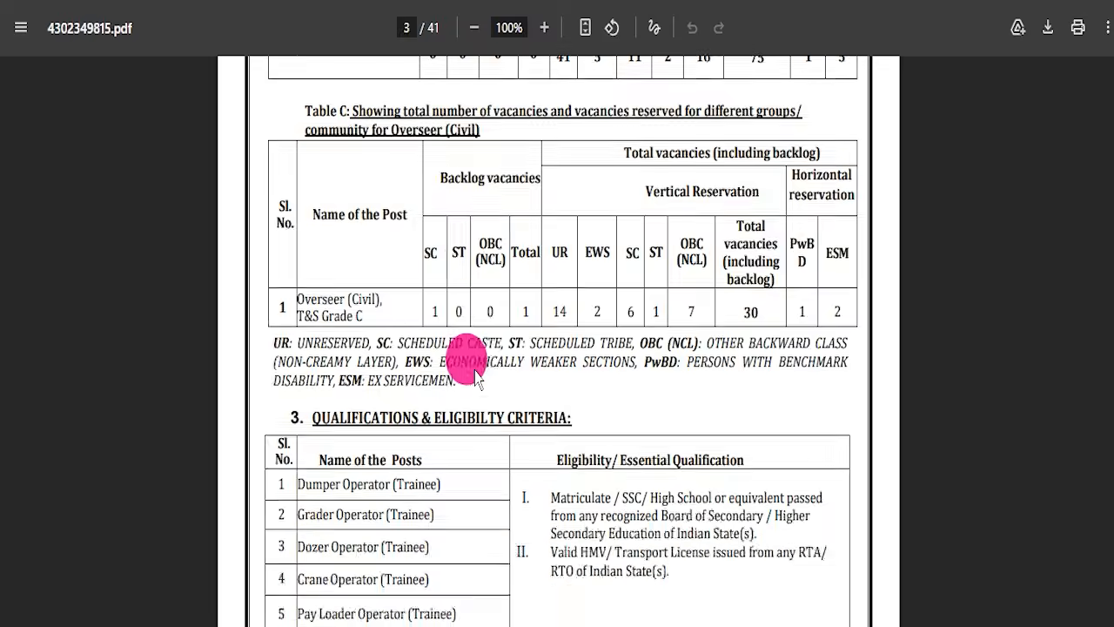
{"action": "scroll", "coordinate": [470, 365], "scroll_direction": "down", "scroll_amount": 20}
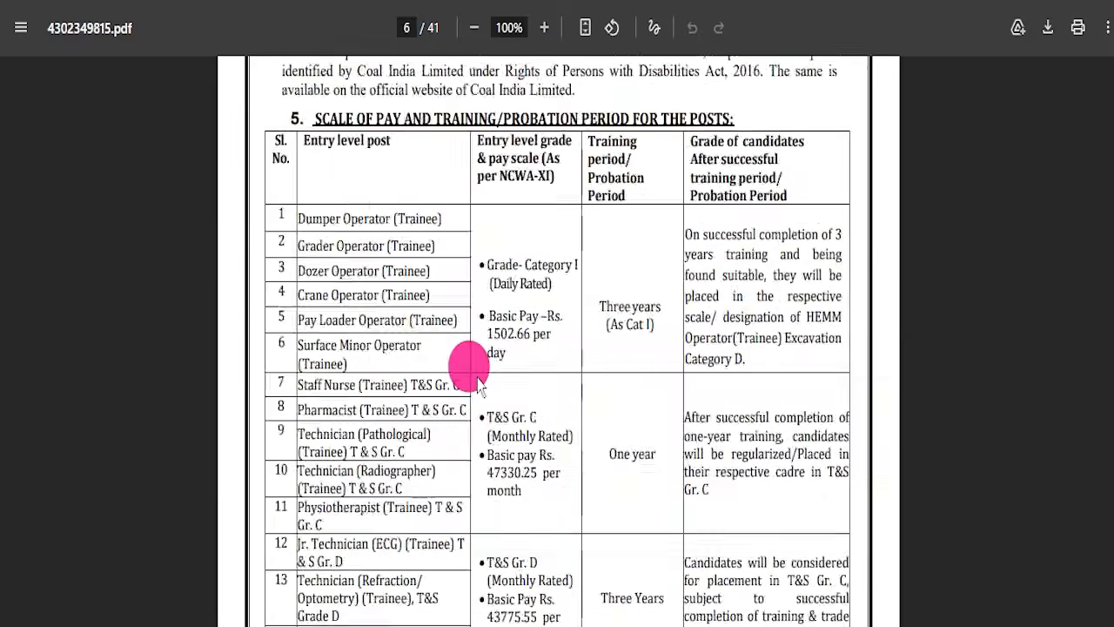
{"action": "scroll", "coordinate": [475, 364], "scroll_direction": "down", "scroll_amount": 20}
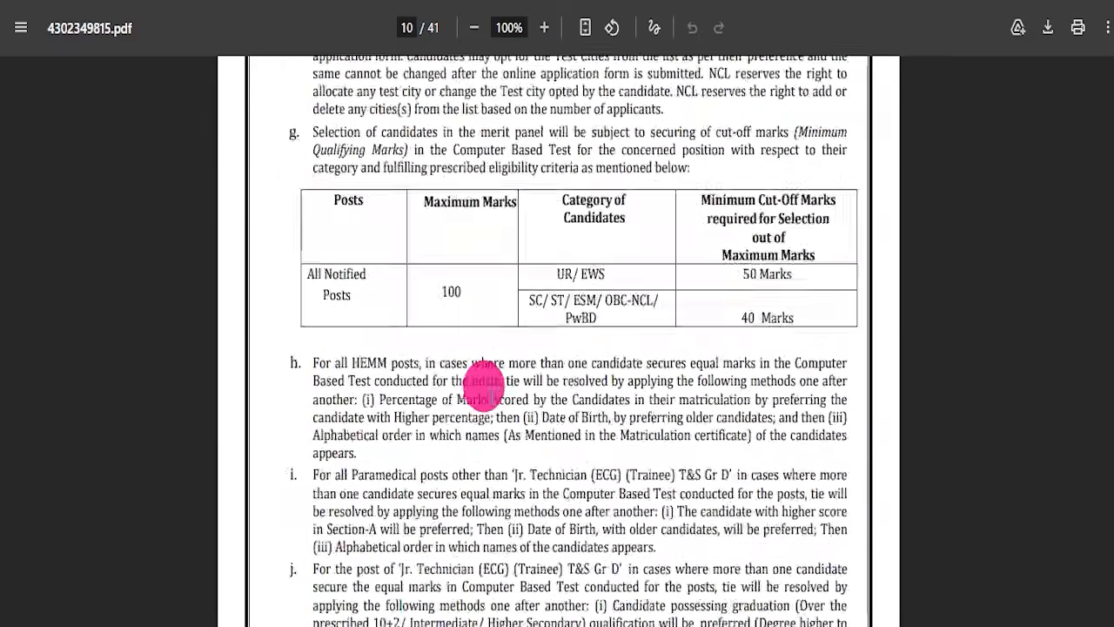
{"action": "scroll", "coordinate": [484, 376], "scroll_direction": "down", "scroll_amount": 20}
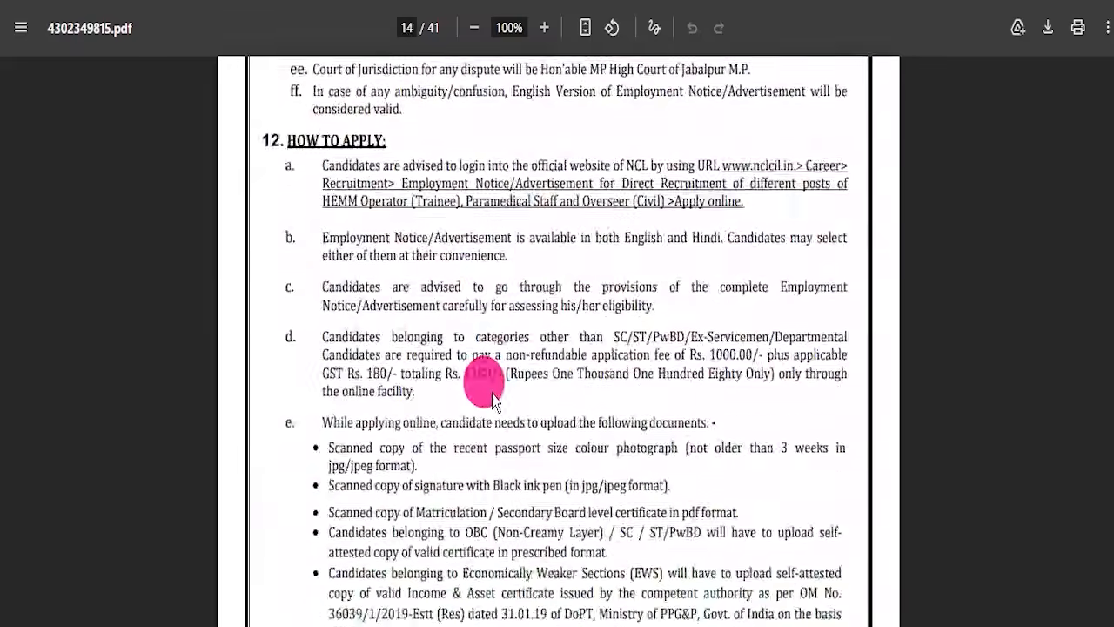
{"action": "scroll", "coordinate": [490, 357], "scroll_direction": "down", "scroll_amount": 20}
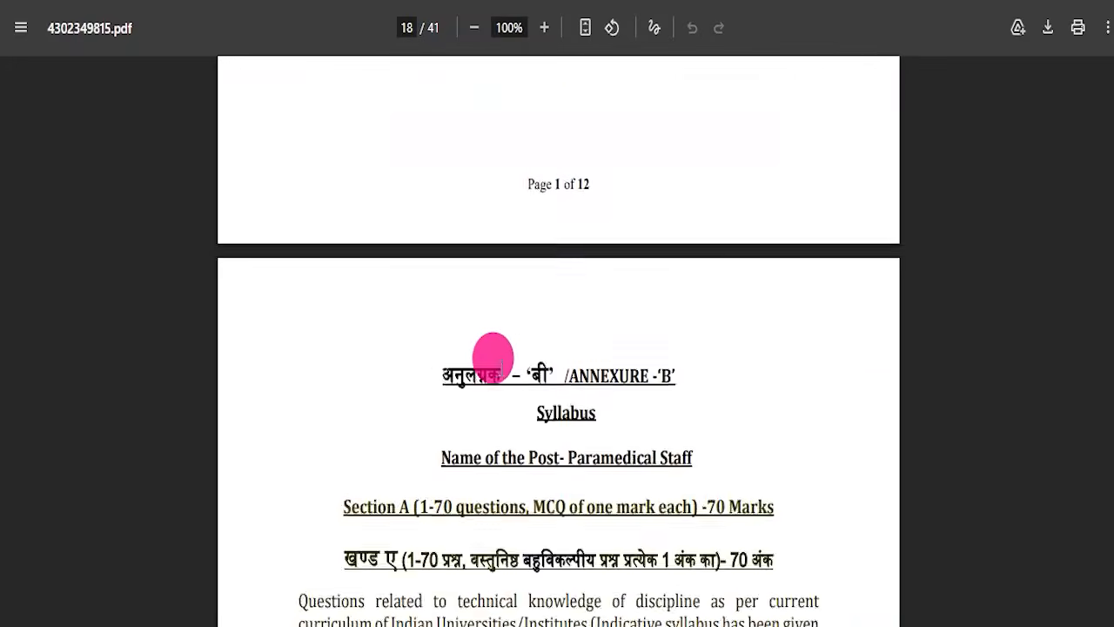
{"action": "left_click_drag", "start_coordinate": [1112, 301], "coordinate": [1111, 61]}
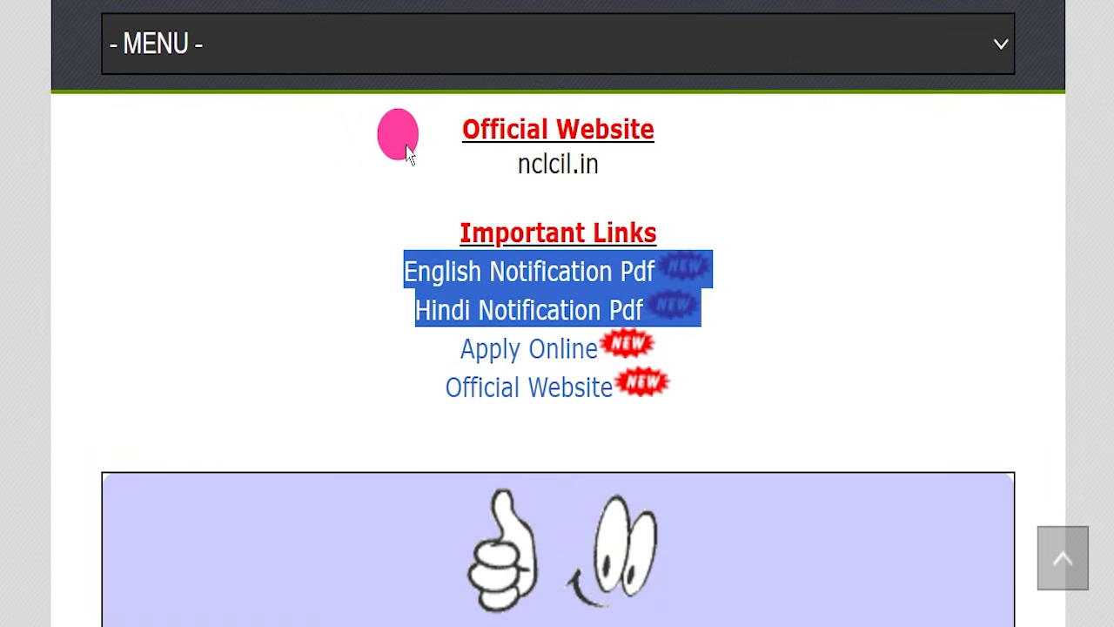
- Highlight the Apply Online link, and review the Important Information and General Links on the NCL Application Form page
{"action": "left_click", "coordinate": [396, 150]}
{"action": "left_click_drag", "start_coordinate": [387, 345], "coordinate": [594, 348]}
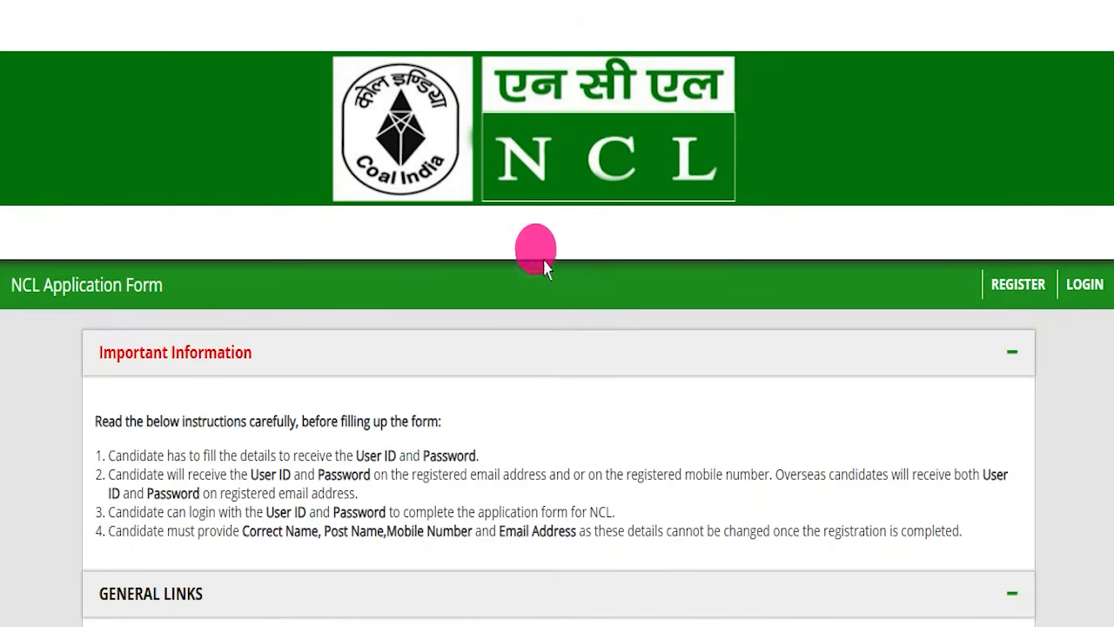
{"action": "scroll", "coordinate": [642, 373], "scroll_direction": "down", "scroll_amount": 1}
{"action": "scroll", "coordinate": [641, 373], "scroll_direction": "up", "scroll_amount": 1}
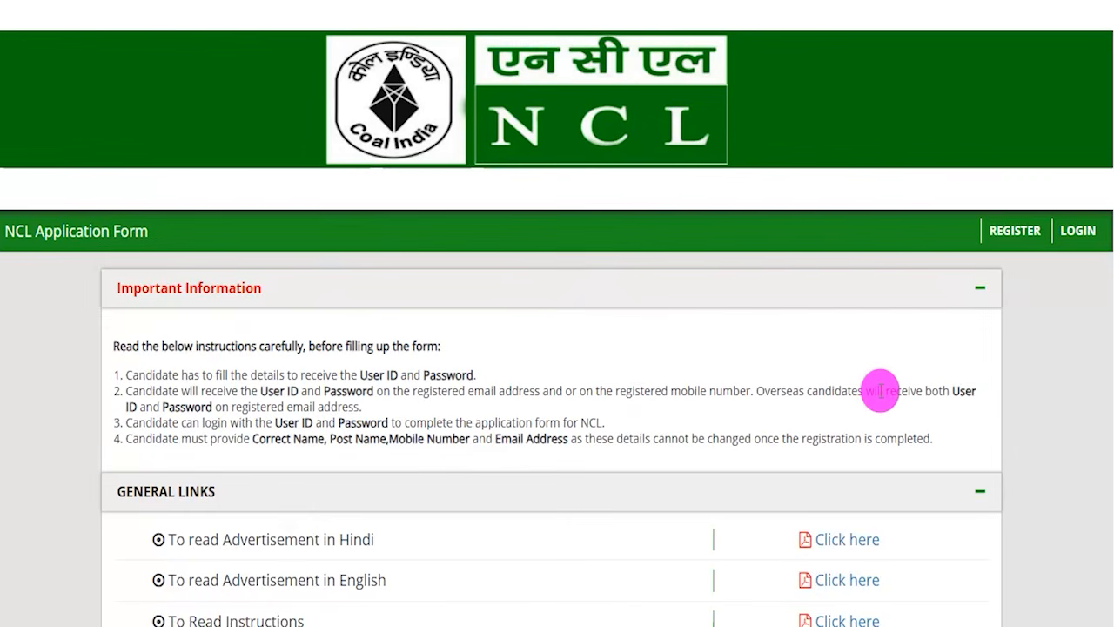
{"action": "scroll", "coordinate": [877, 391], "scroll_direction": "down", "scroll_amount": 1}
{"action": "scroll", "coordinate": [878, 397], "scroll_direction": "down", "scroll_amount": 1}
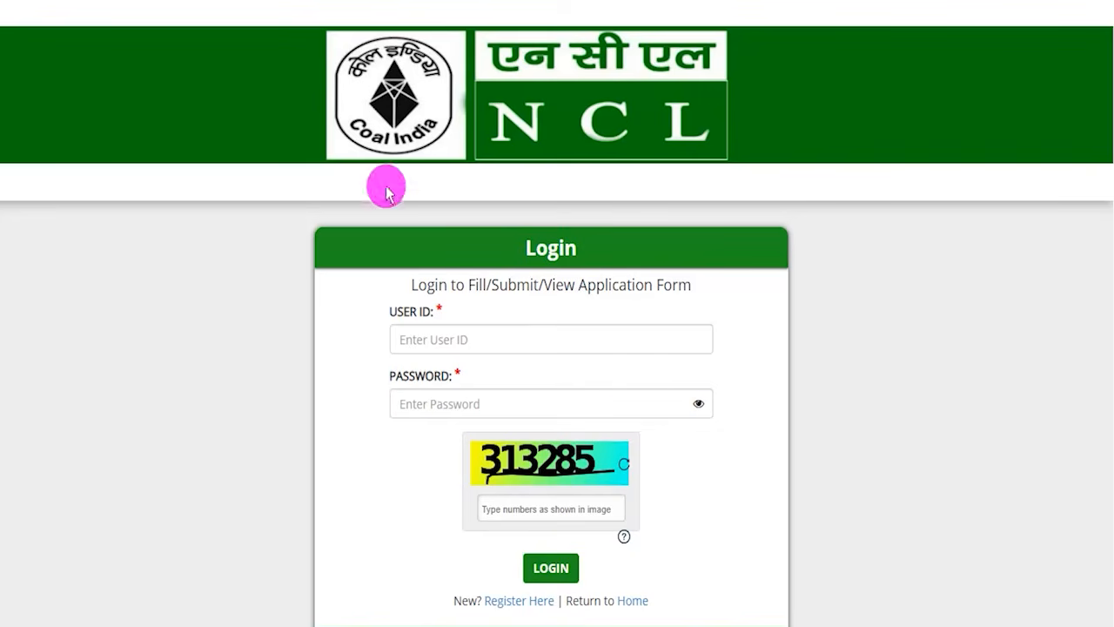
- Mark the User ID, Password and captcha fields on the login page and point out the Login button
{"action": "scroll", "coordinate": [765, 318], "scroll_direction": "down", "scroll_amount": 1}
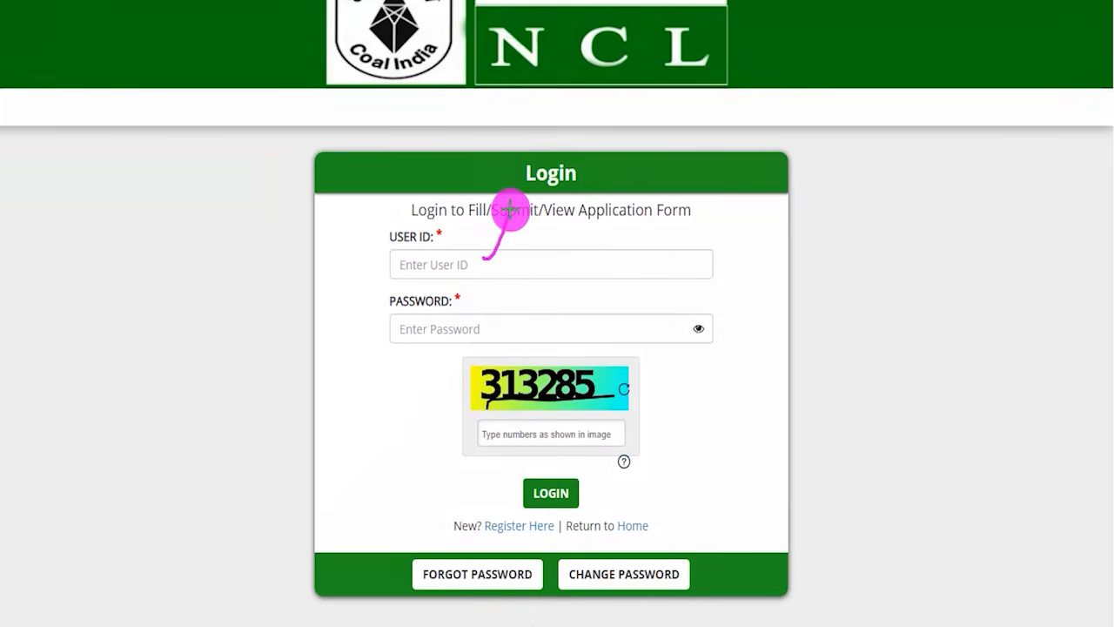
{"action": "left_click_drag", "start_coordinate": [606, 374], "coordinate": [633, 338]}
{"action": "left_click", "coordinate": [534, 443]}
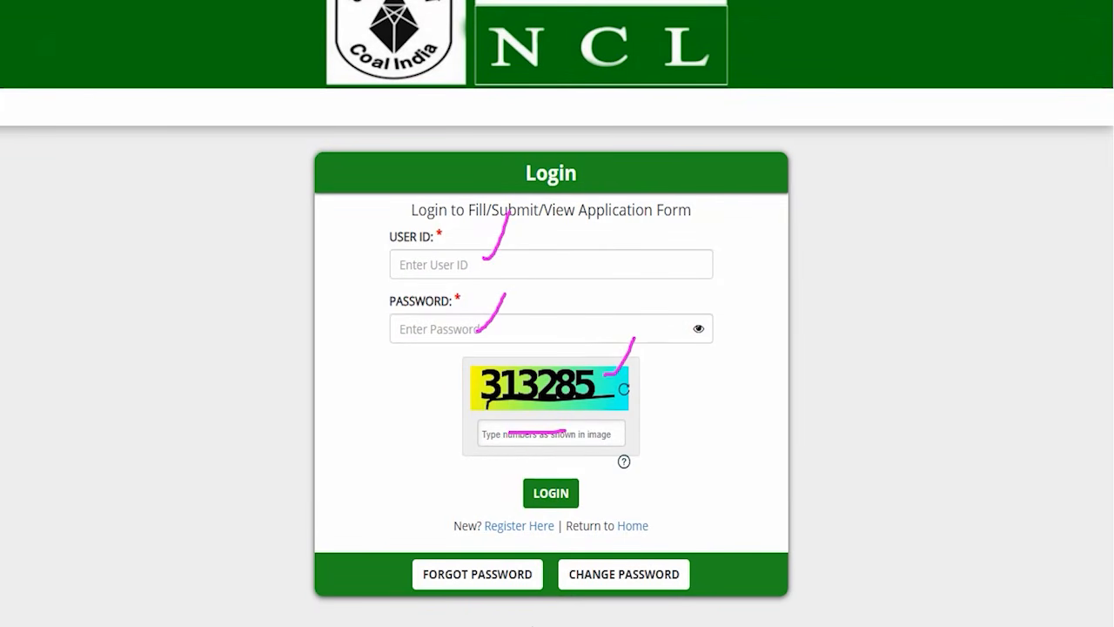
{"action": "left_click_drag", "start_coordinate": [757, 475], "coordinate": [599, 482]}
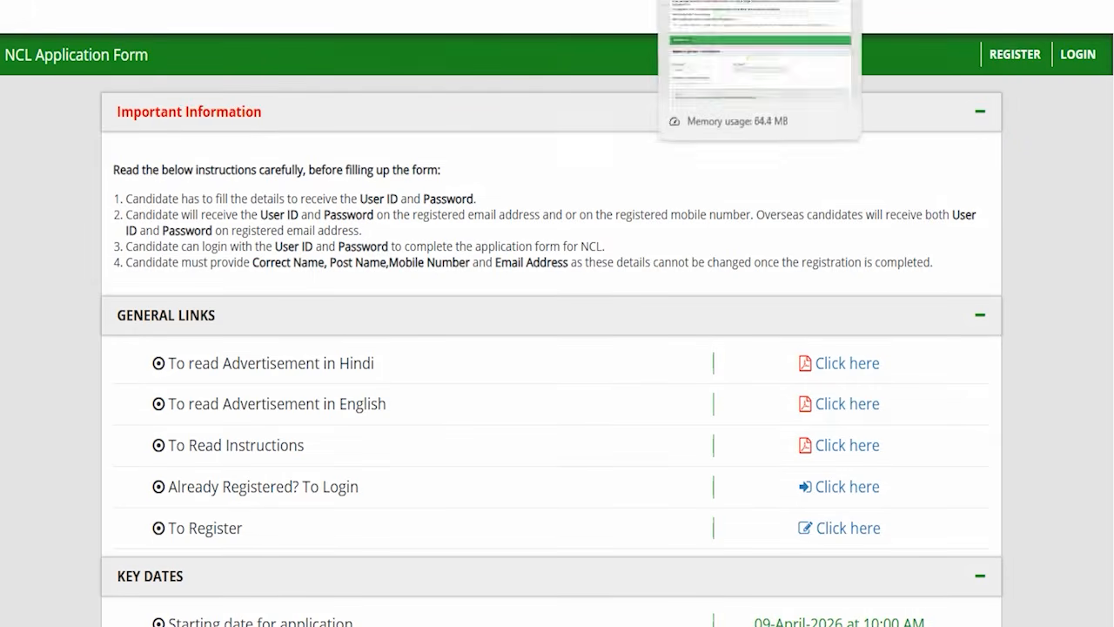
- Go to the NCL ST Registration Form, review its instructions and select HEMM Operator (Trainee) as the Post Name
{"action": "key", "text": "ctrl+Tab"}
{"action": "scroll", "coordinate": [582, 321], "scroll_direction": "up", "scroll_amount": 3}
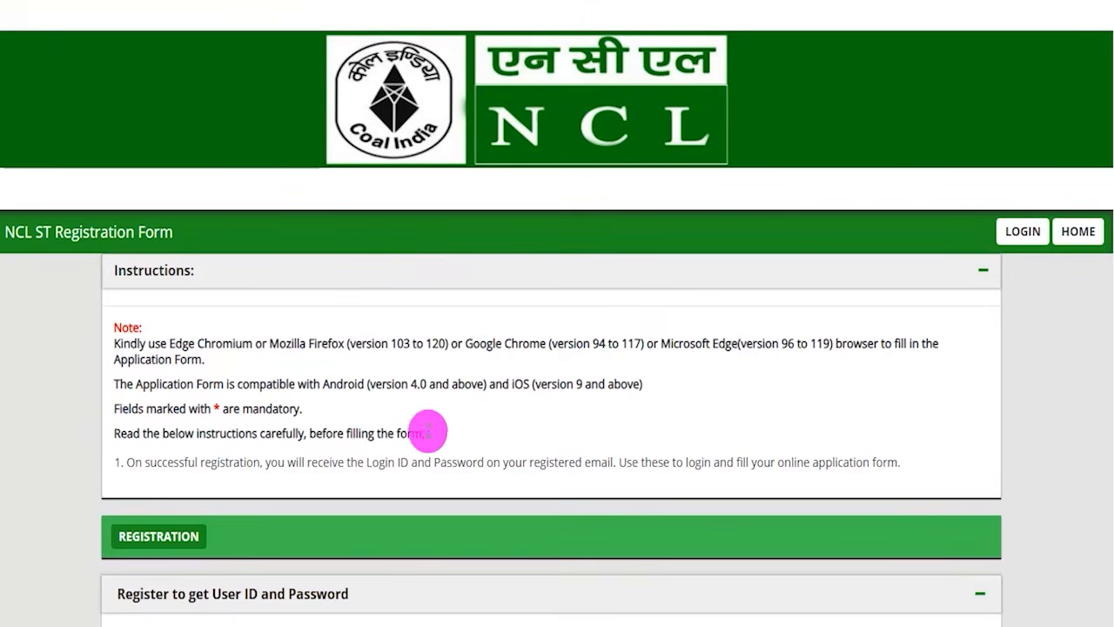
{"action": "scroll", "coordinate": [440, 410], "scroll_direction": "down", "scroll_amount": 2}
{"action": "scroll", "coordinate": [438, 383], "scroll_direction": "down", "scroll_amount": 3}
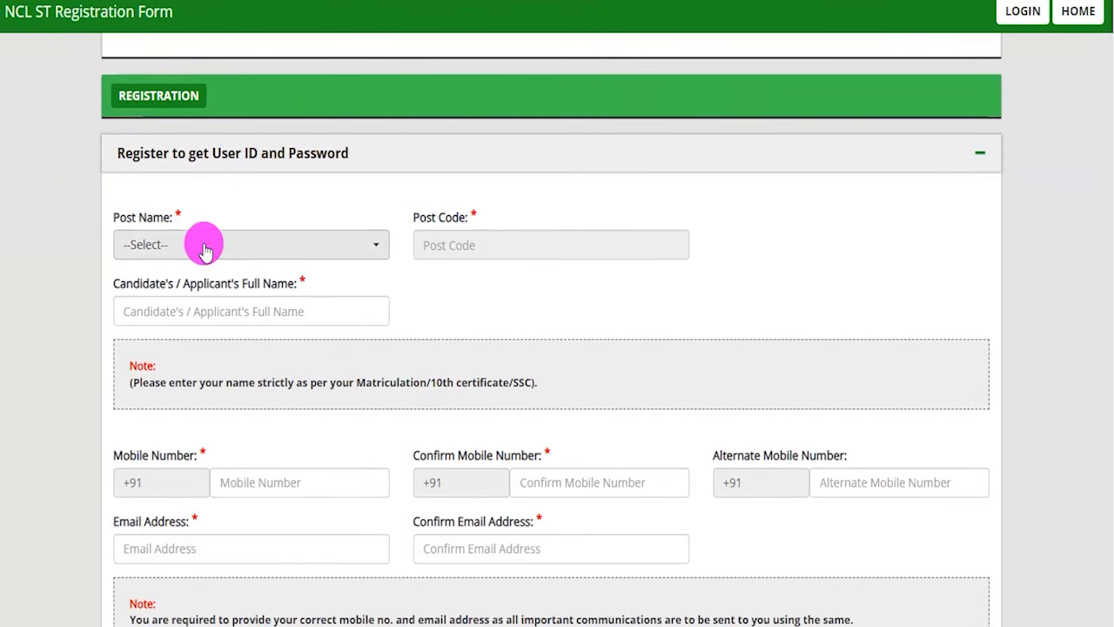
{"action": "left_click", "coordinate": [205, 249]}
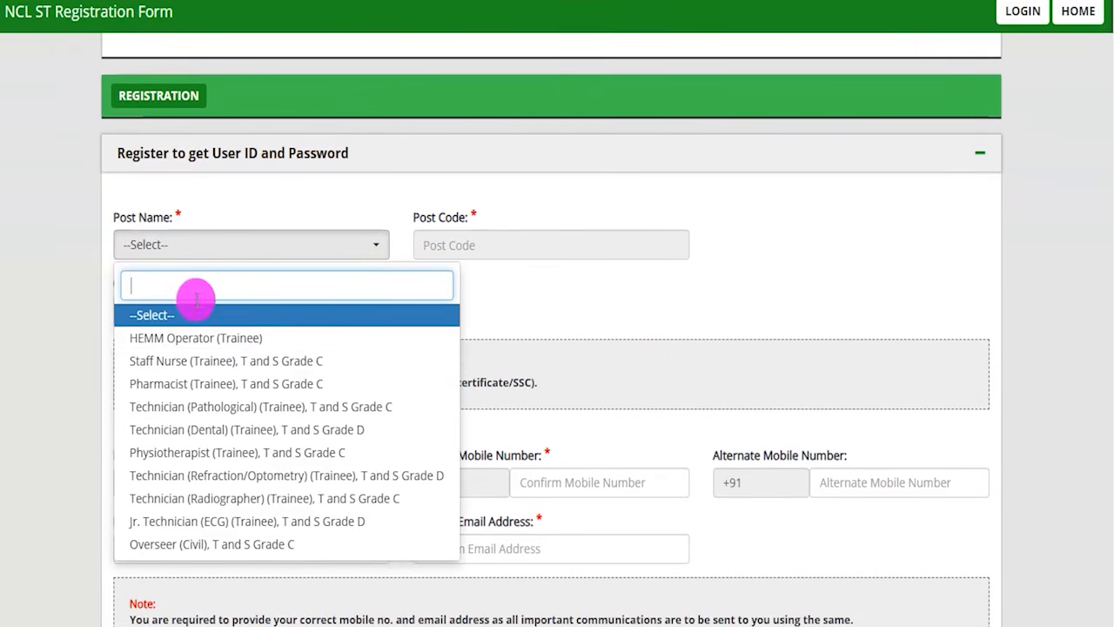
{"action": "left_click", "coordinate": [230, 339]}
{"action": "scroll", "coordinate": [257, 361], "scroll_direction": "down", "scroll_amount": 1}
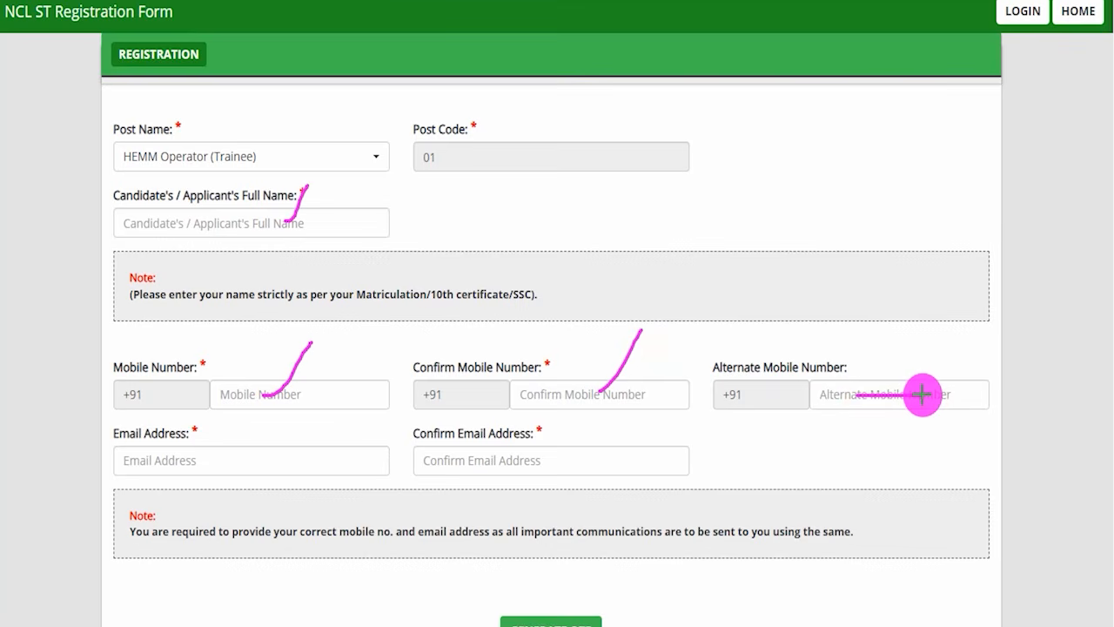
- Mark the Email Address and Confirm Email Address fields, and request the OTP to open the captcha authentication
{"action": "left_click_drag", "start_coordinate": [278, 464], "coordinate": [337, 415]}
{"action": "left_click_drag", "start_coordinate": [464, 464], "coordinate": [507, 410]}
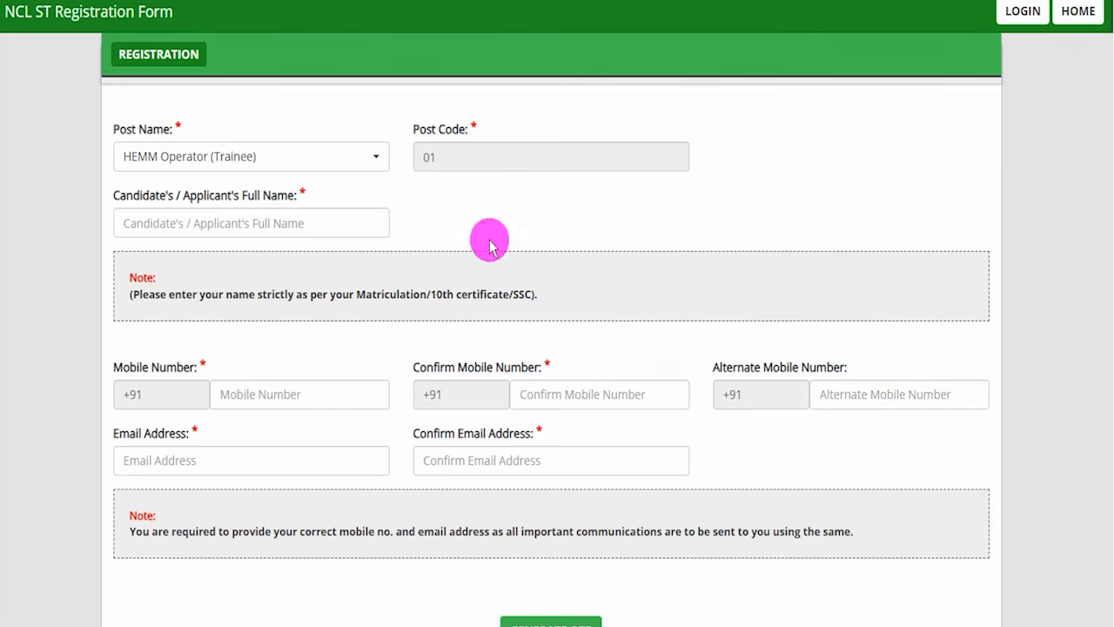
{"action": "scroll", "coordinate": [489, 243], "scroll_direction": "down", "scroll_amount": 5}
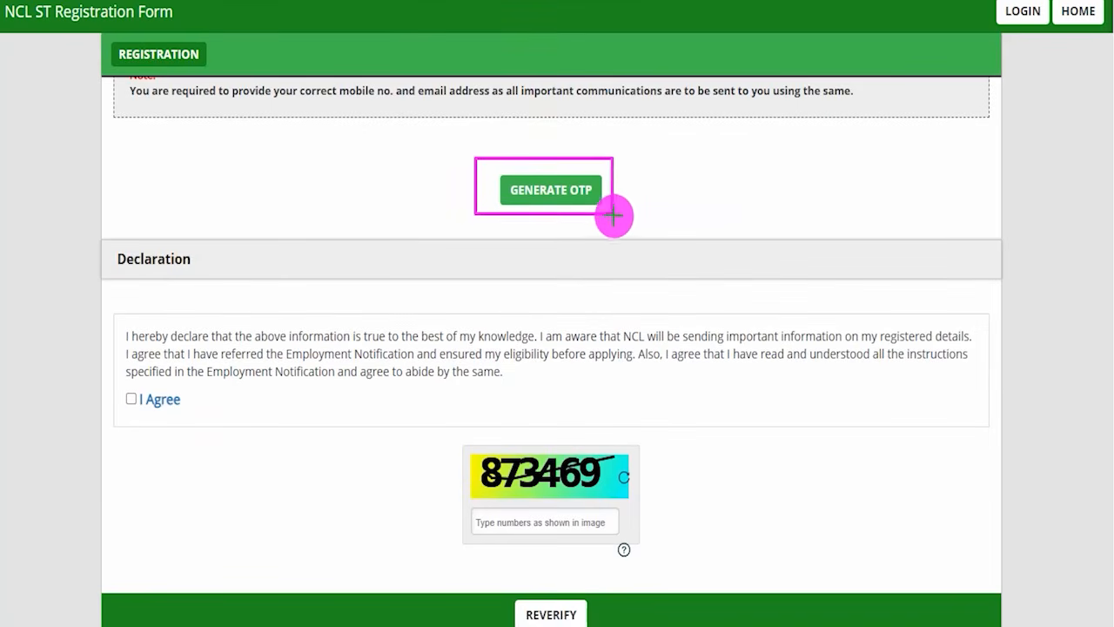
{"action": "left_click", "coordinate": [575, 195]}
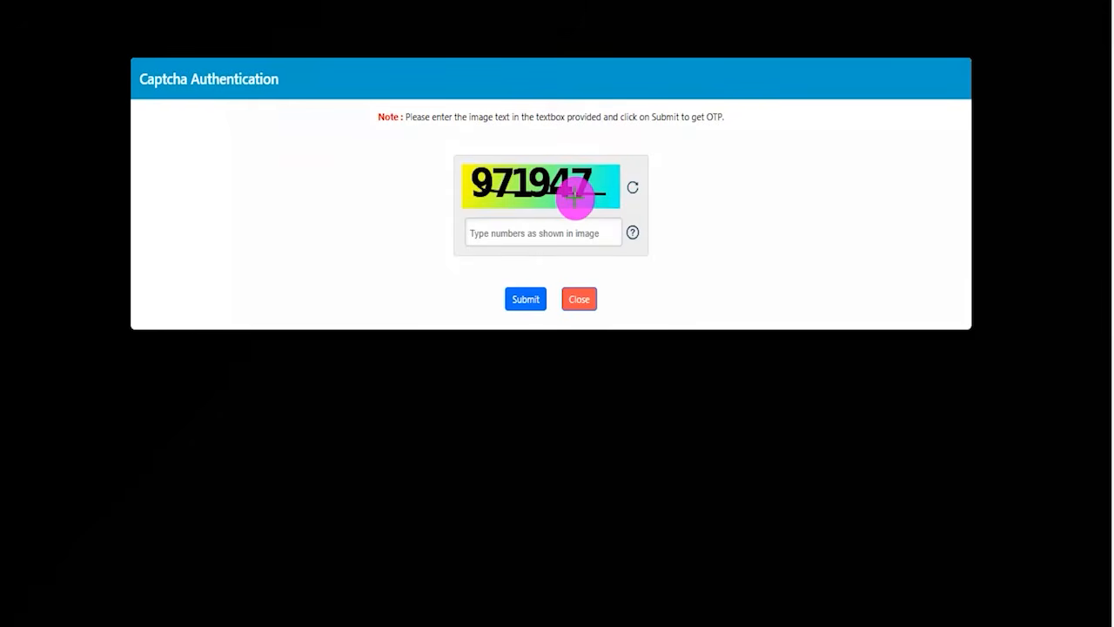
- Mark the Captcha Authentication heading, the captcha image and its entry box, and point out the Submit button
{"action": "left_click_drag", "start_coordinate": [273, 132], "coordinate": [300, 91]}
{"action": "left_click_drag", "start_coordinate": [597, 176], "coordinate": [618, 147]}
{"action": "left_click_drag", "start_coordinate": [545, 236], "coordinate": [607, 235]}
{"action": "left_click_drag", "start_coordinate": [319, 281], "coordinate": [450, 303]}
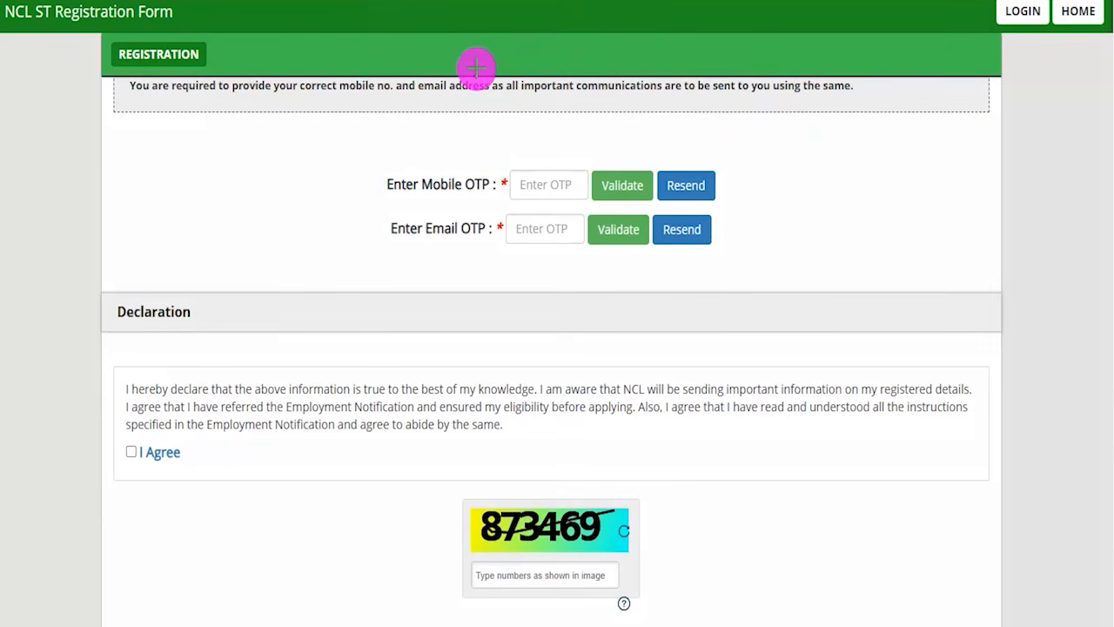
- Mark the Mobile OTP and Email OTP labels, their entry boxes and the Validate buttons
{"action": "left_click_drag", "start_coordinate": [485, 129], "coordinate": [453, 220]}
{"action": "left_click_drag", "start_coordinate": [531, 185], "coordinate": [570, 184]}
{"action": "left_click_drag", "start_coordinate": [528, 229], "coordinate": [556, 229]}
{"action": "left_click_drag", "start_coordinate": [642, 140], "coordinate": [624, 221]}
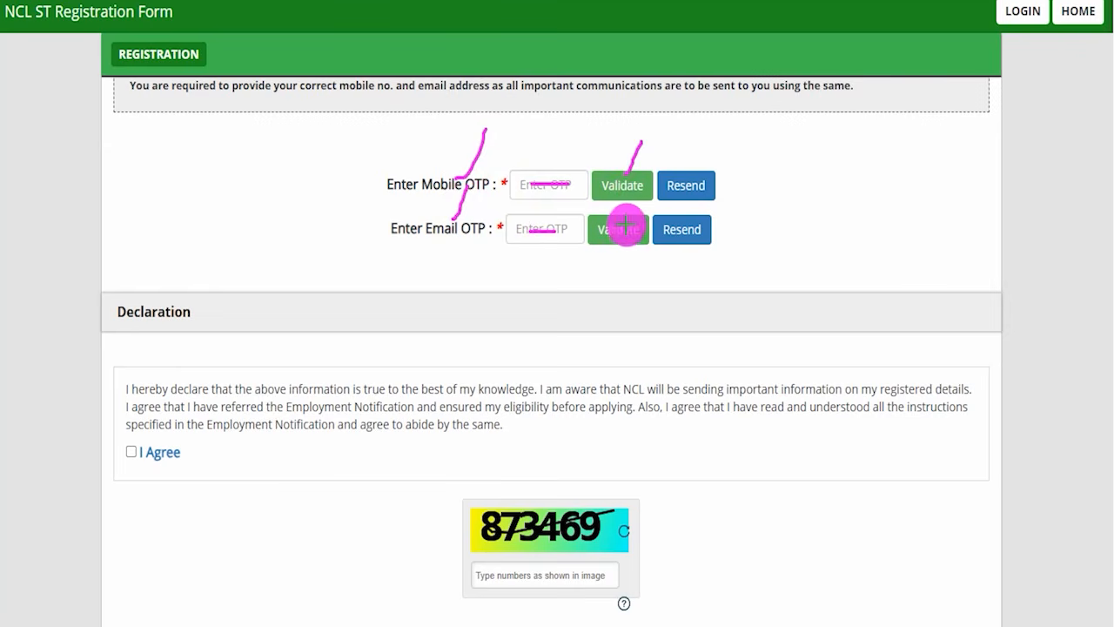
{"action": "left_click_drag", "start_coordinate": [578, 193], "coordinate": [557, 219]}
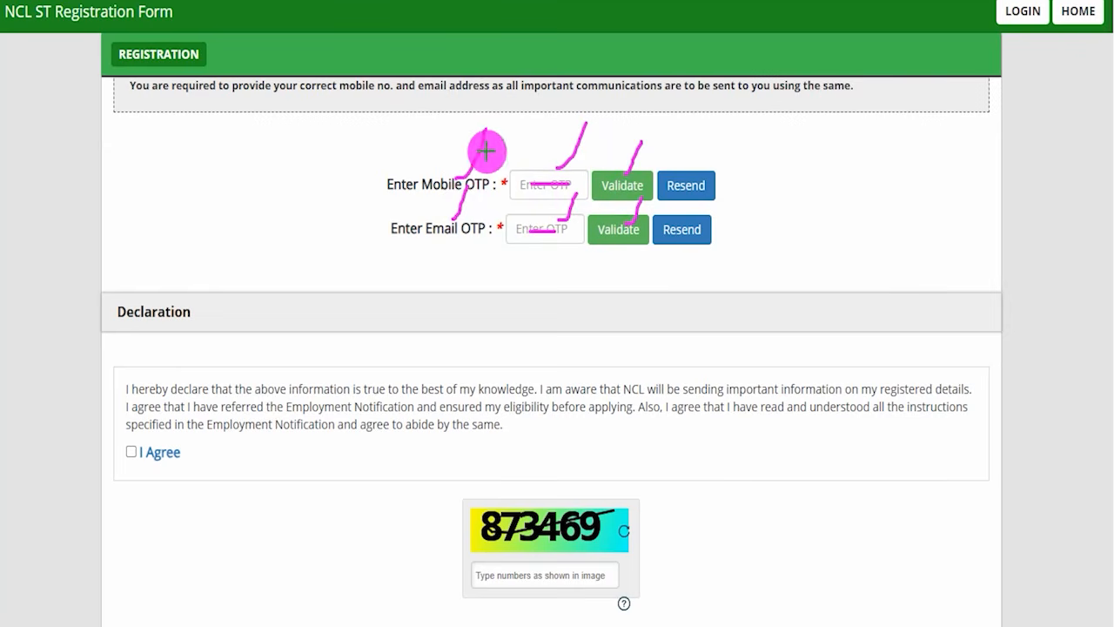
- Mark the Declaration's I Agree checkbox and the captcha entry box, and point out the Reverify button
{"action": "left_click_drag", "start_coordinate": [152, 326], "coordinate": [192, 327]}
{"action": "left_click_drag", "start_coordinate": [128, 452], "coordinate": [181, 389]}
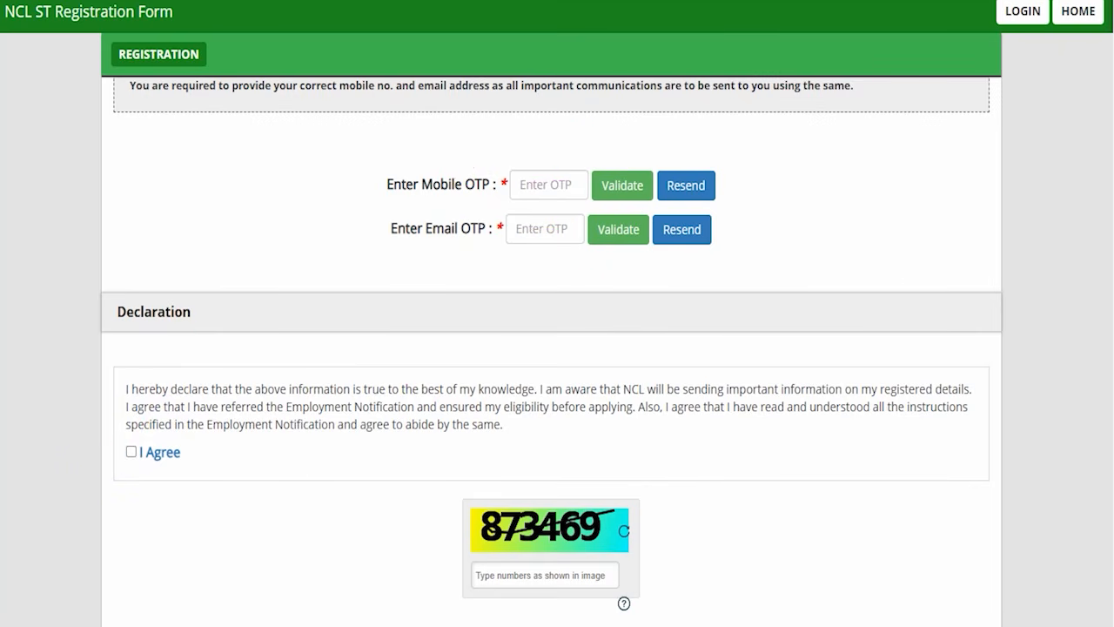
{"action": "scroll", "coordinate": [569, 366], "scroll_direction": "down", "scroll_amount": 1}
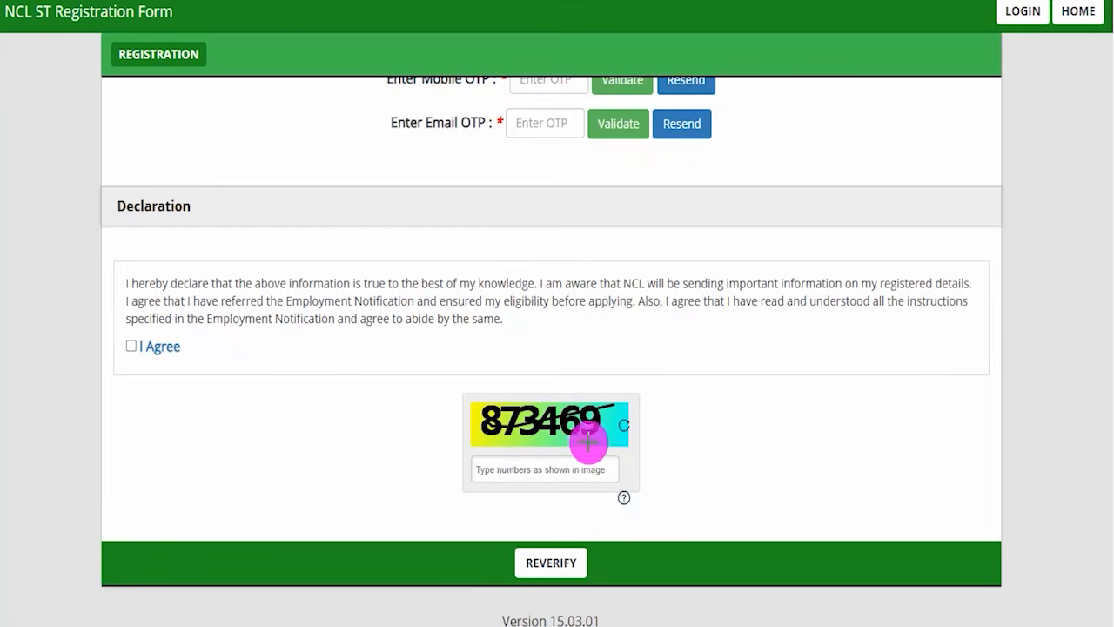
{"action": "left_click_drag", "start_coordinate": [523, 470], "coordinate": [546, 442]}
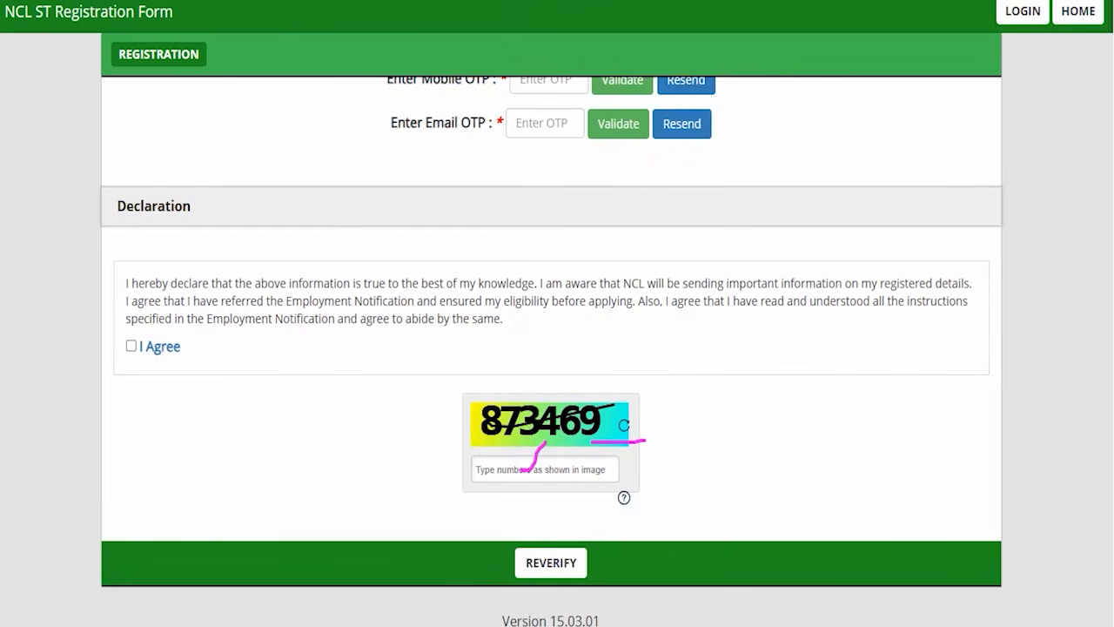
{"action": "mouse_move", "coordinate": [794, 445]}
{"action": "left_mouse_down"}
{"action": "mouse_move", "coordinate": [636, 510]}
{"action": "mouse_move", "coordinate": [590, 547]}
{"action": "left_mouse_up"}
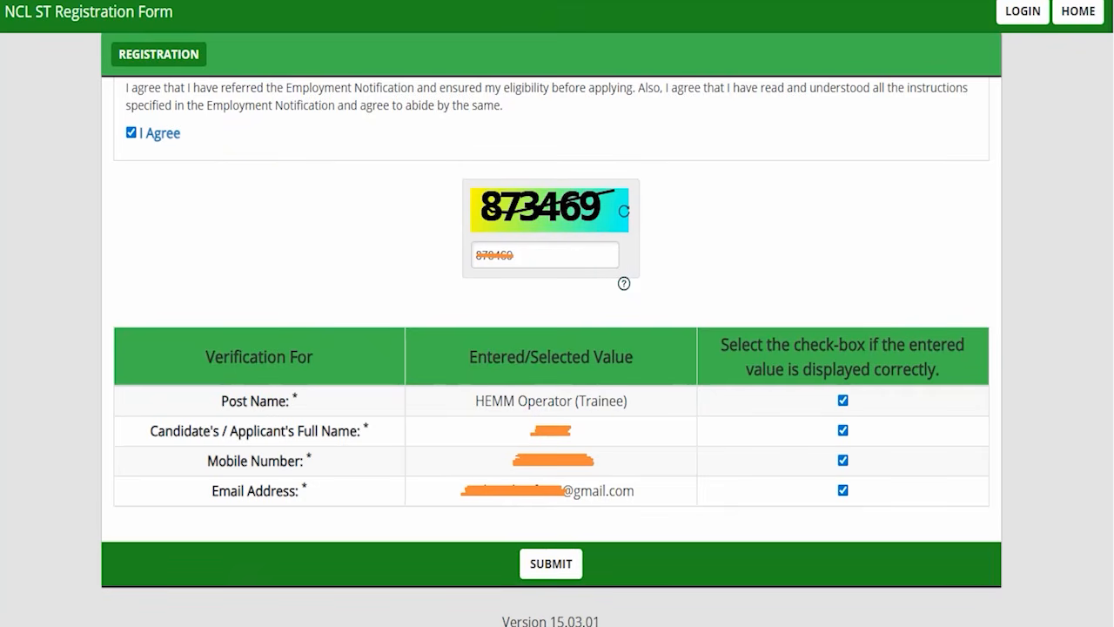
- Mark each entered value and its checkbox in the verification table, and submit the registration
{"action": "left_click_drag", "start_coordinate": [642, 403], "coordinate": [650, 377]}
{"action": "left_click_drag", "start_coordinate": [628, 439], "coordinate": [644, 425]}
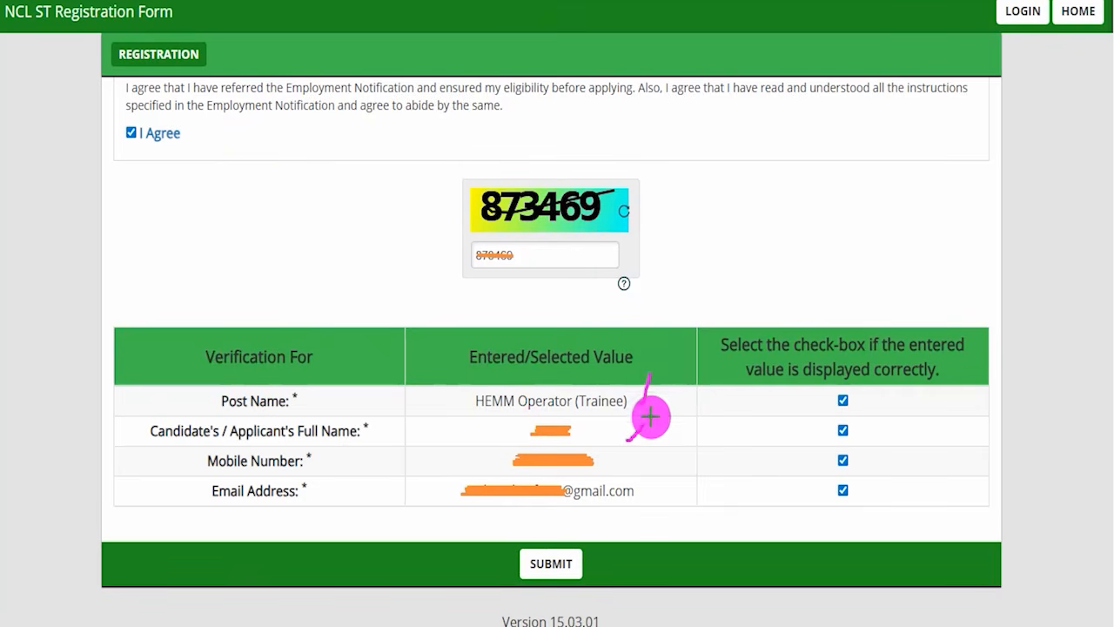
{"action": "left_click_drag", "start_coordinate": [632, 494], "coordinate": [655, 462]}
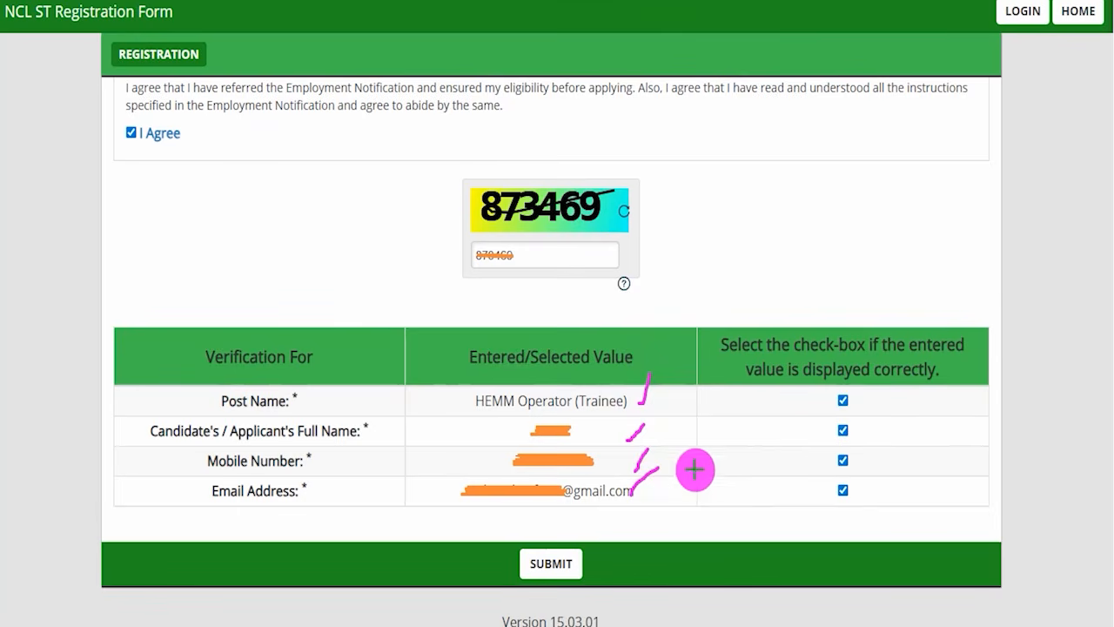
{"action": "mouse_move", "coordinate": [865, 440]}
{"action": "left_mouse_down"}
{"action": "mouse_move", "coordinate": [873, 428]}
{"action": "mouse_move", "coordinate": [875, 450]}
{"action": "left_mouse_up"}
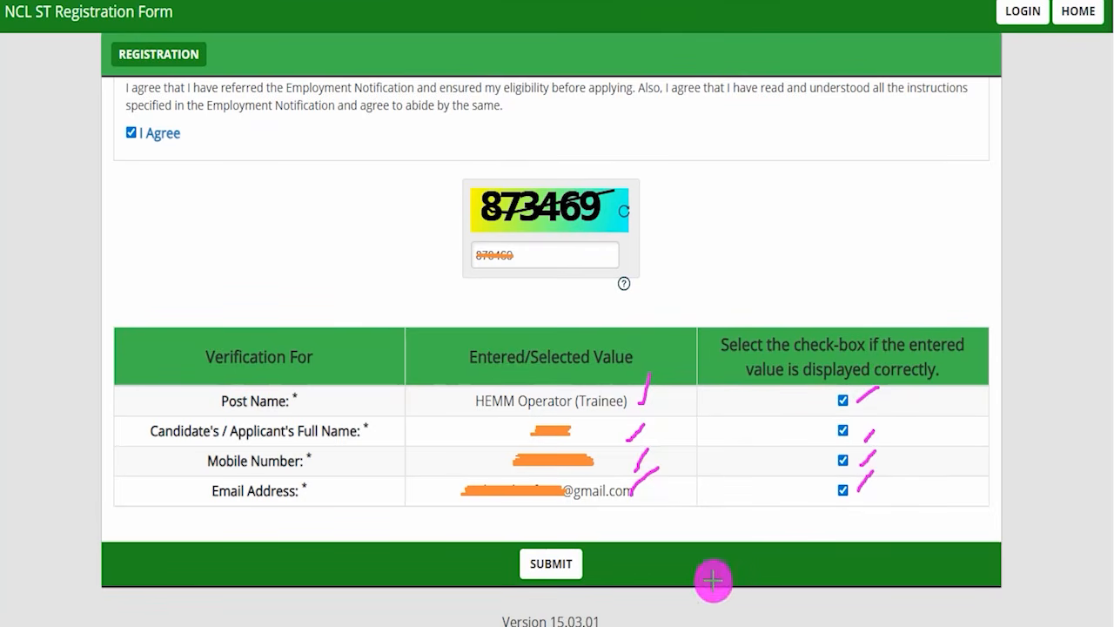
{"action": "left_click_drag", "start_coordinate": [743, 469], "coordinate": [602, 539]}
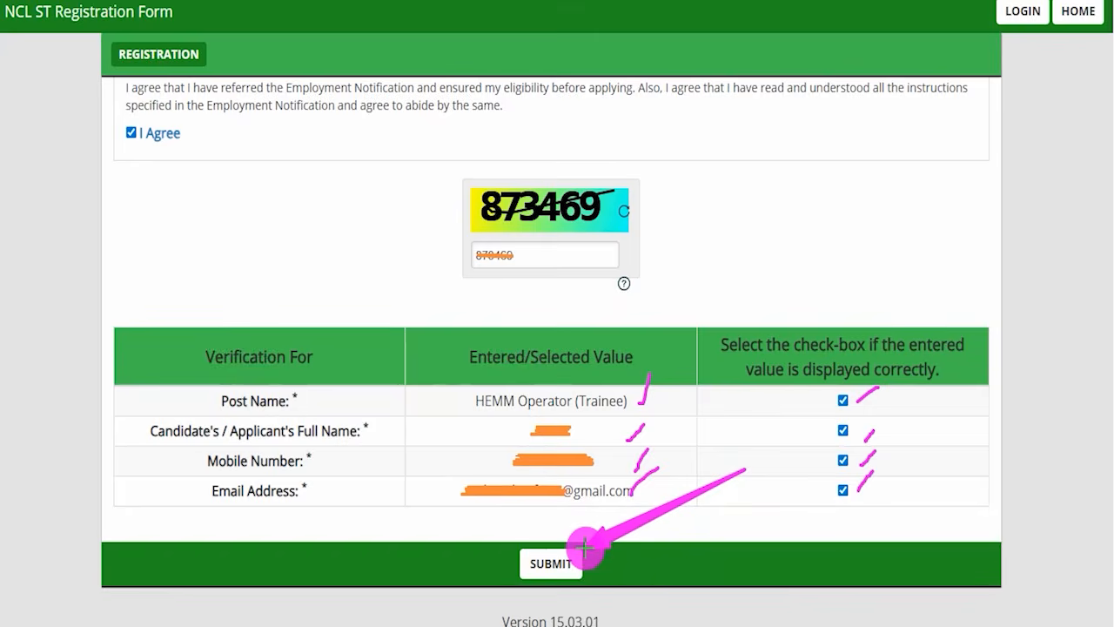
{"action": "left_click", "coordinate": [579, 555]}
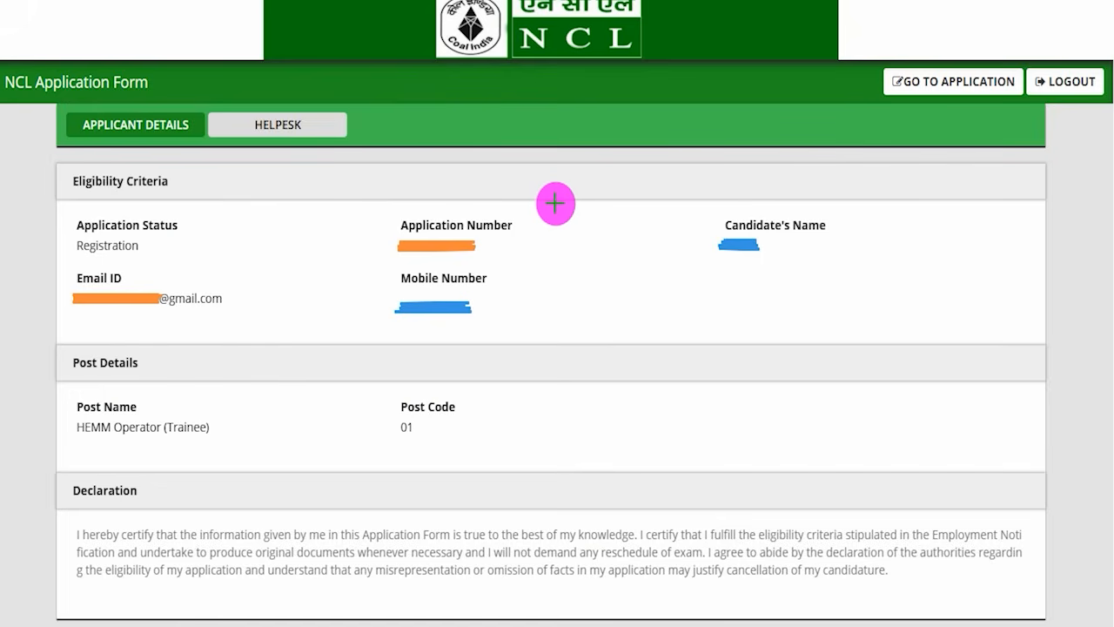
- Mark the Eligibility Criteria section, the Application Number and the Mobile Number on the Applicant Details page
{"action": "left_click_drag", "start_coordinate": [374, 190], "coordinate": [411, 144]}
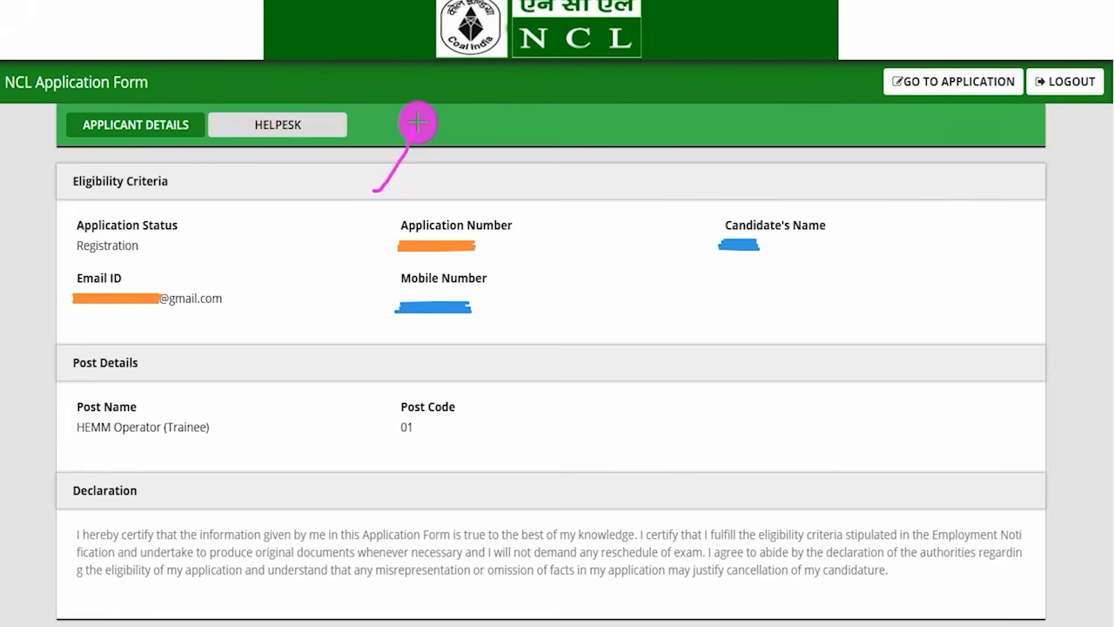
{"action": "left_click_drag", "start_coordinate": [512, 241], "coordinate": [542, 189]}
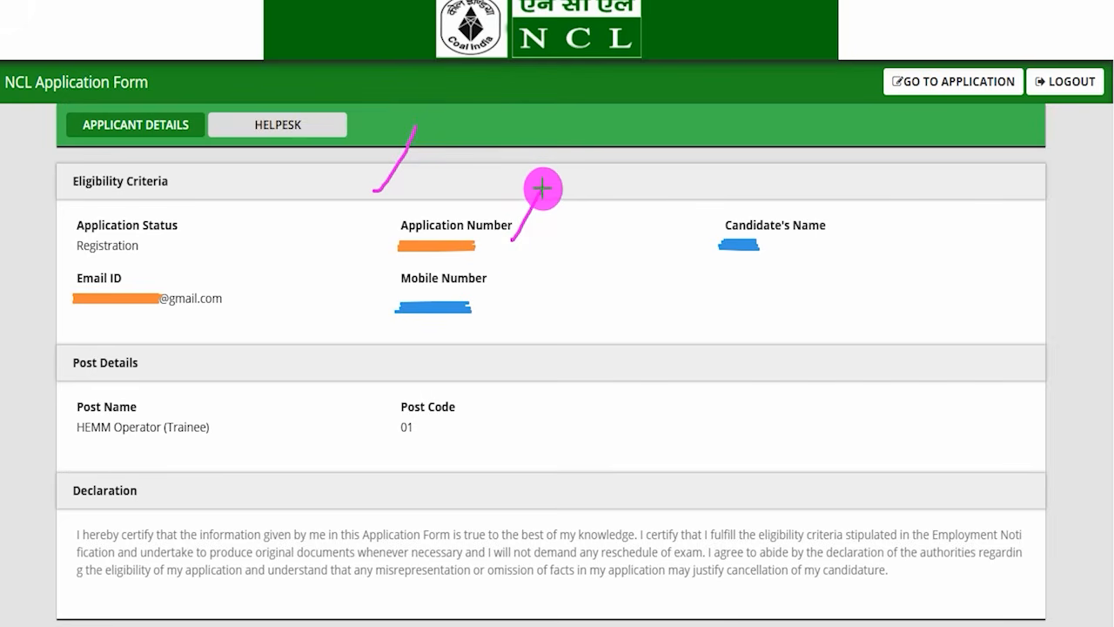
{"action": "left_click_drag", "start_coordinate": [508, 306], "coordinate": [536, 272]}
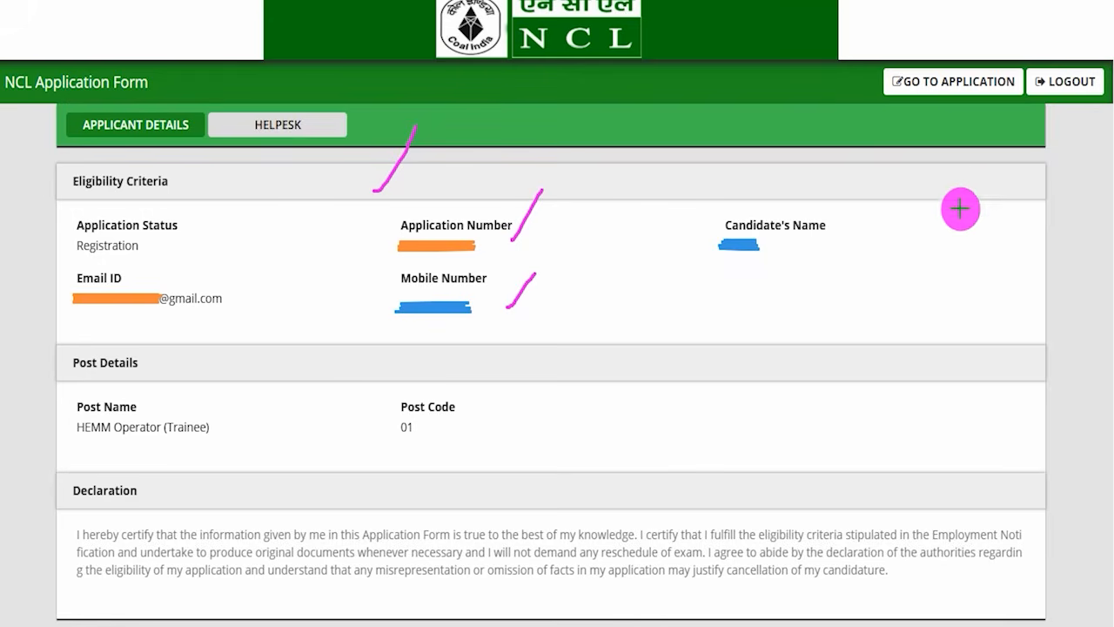
- Draw an arrow to Go to Application, open the application form and mark its Eligibility Details section
{"action": "left_click_drag", "start_coordinate": [953, 237], "coordinate": [956, 117]}
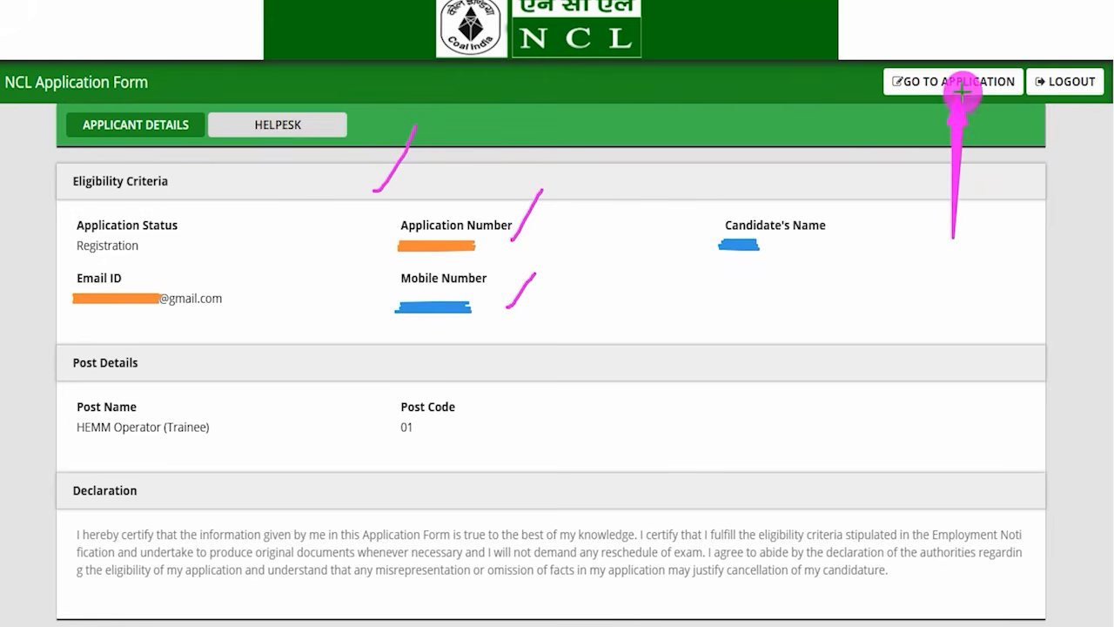
{"action": "left_click", "coordinate": [972, 89]}
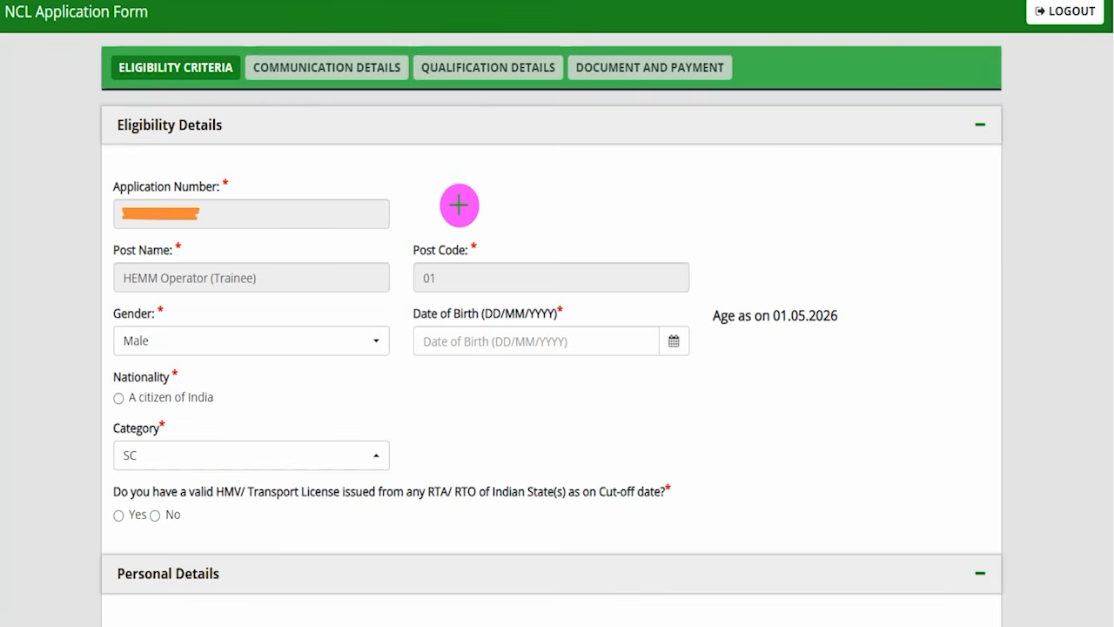
{"action": "left_click_drag", "start_coordinate": [424, 171], "coordinate": [469, 111]}
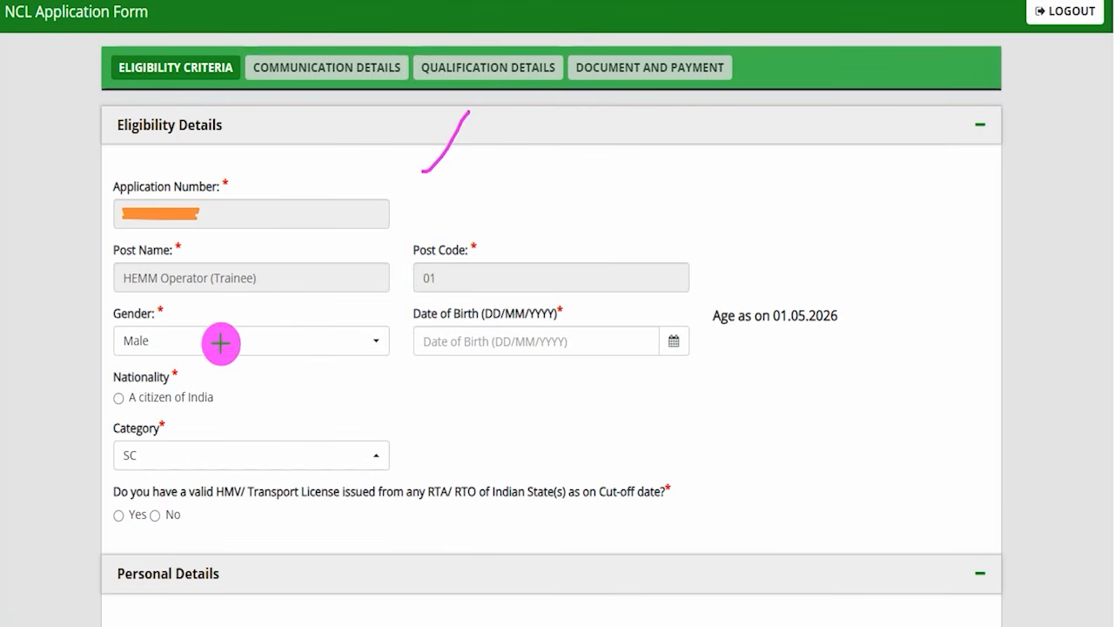
- Mark the Gender field, the Date of Birth calendar, the citizen of India option and the Category field
{"action": "left_click_drag", "start_coordinate": [220, 342], "coordinate": [278, 295]}
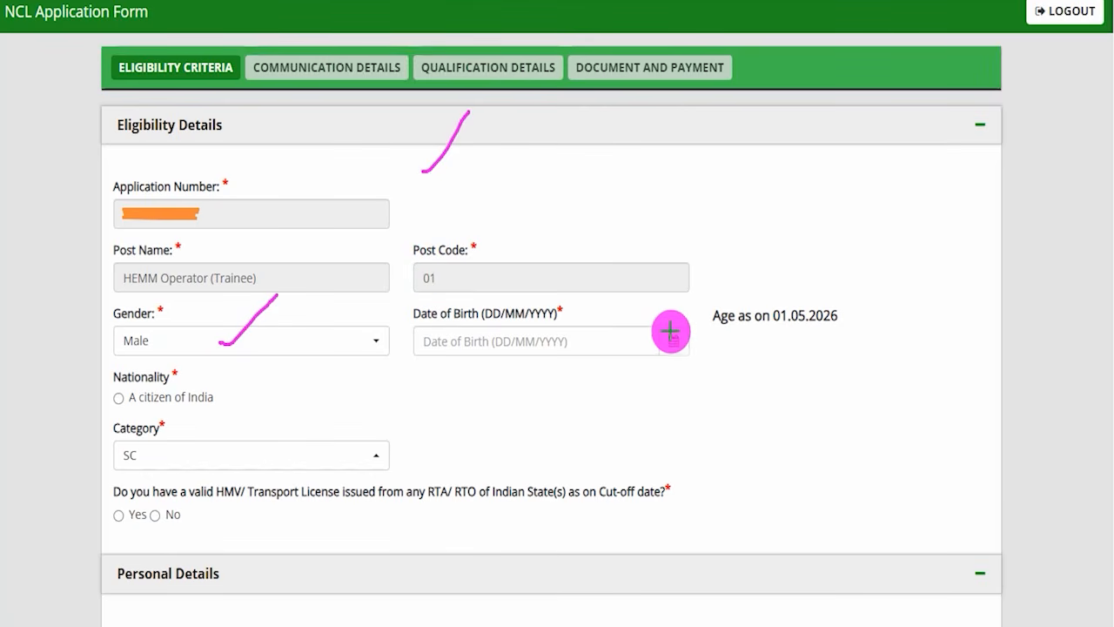
{"action": "left_click_drag", "start_coordinate": [667, 329], "coordinate": [672, 307]}
{"action": "left_click_drag", "start_coordinate": [675, 347], "coordinate": [690, 312]}
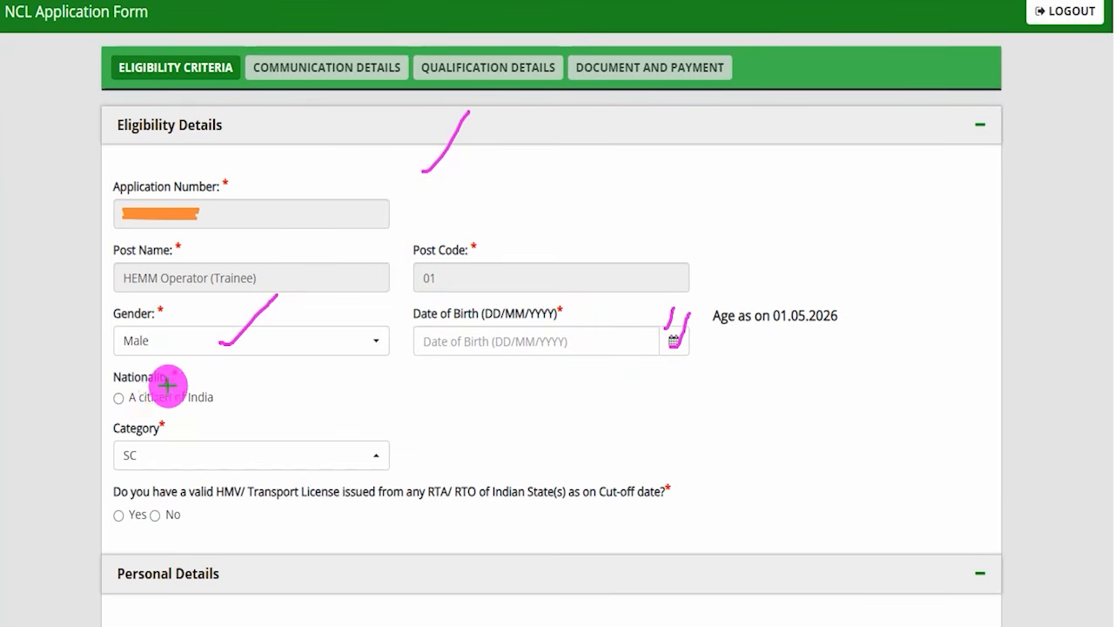
{"action": "left_click_drag", "start_coordinate": [119, 398], "coordinate": [153, 372]}
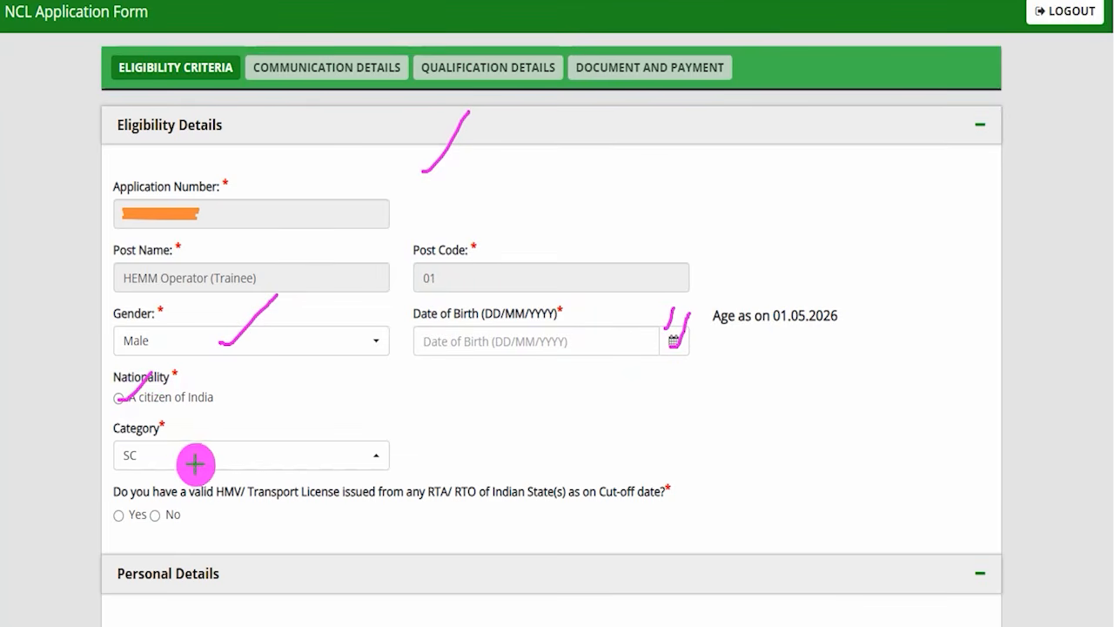
{"action": "left_click_drag", "start_coordinate": [196, 463], "coordinate": [246, 398]}
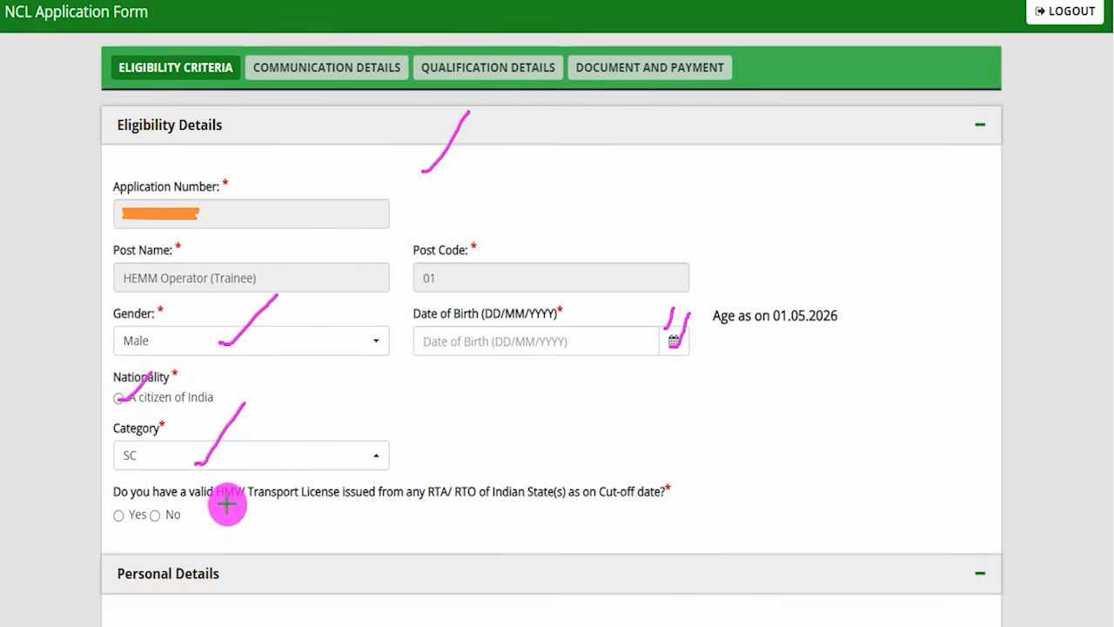
- Underline HMV, Transport License, RTA and RTO of Indian in the license question, and mark its Yes option
{"action": "left_click_drag", "start_coordinate": [207, 502], "coordinate": [339, 500]}
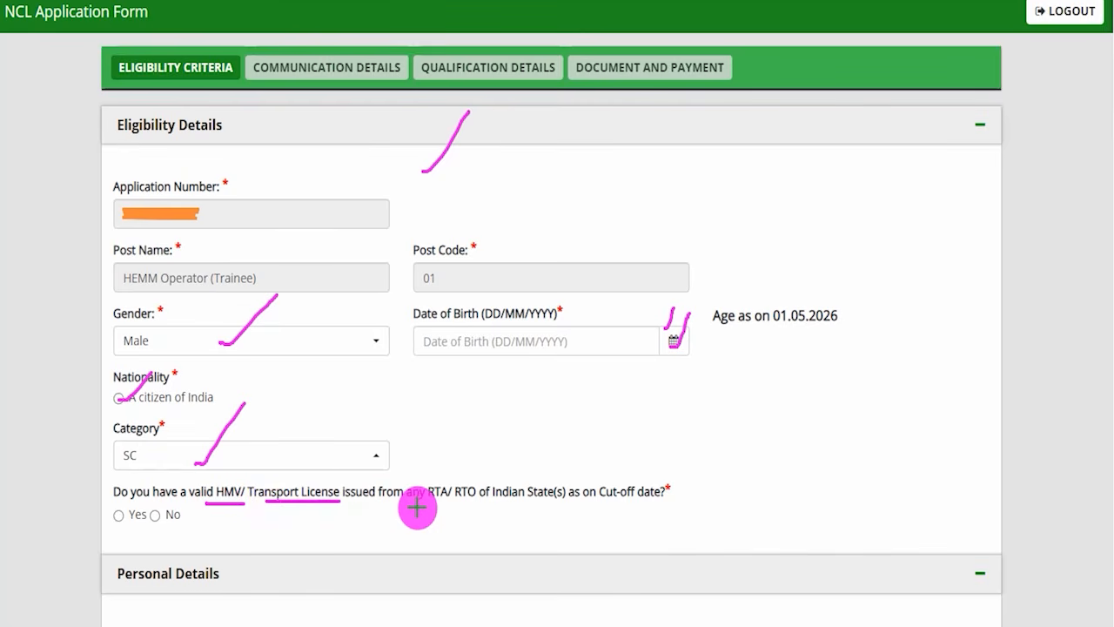
{"action": "left_click_drag", "start_coordinate": [457, 502], "coordinate": [536, 502]}
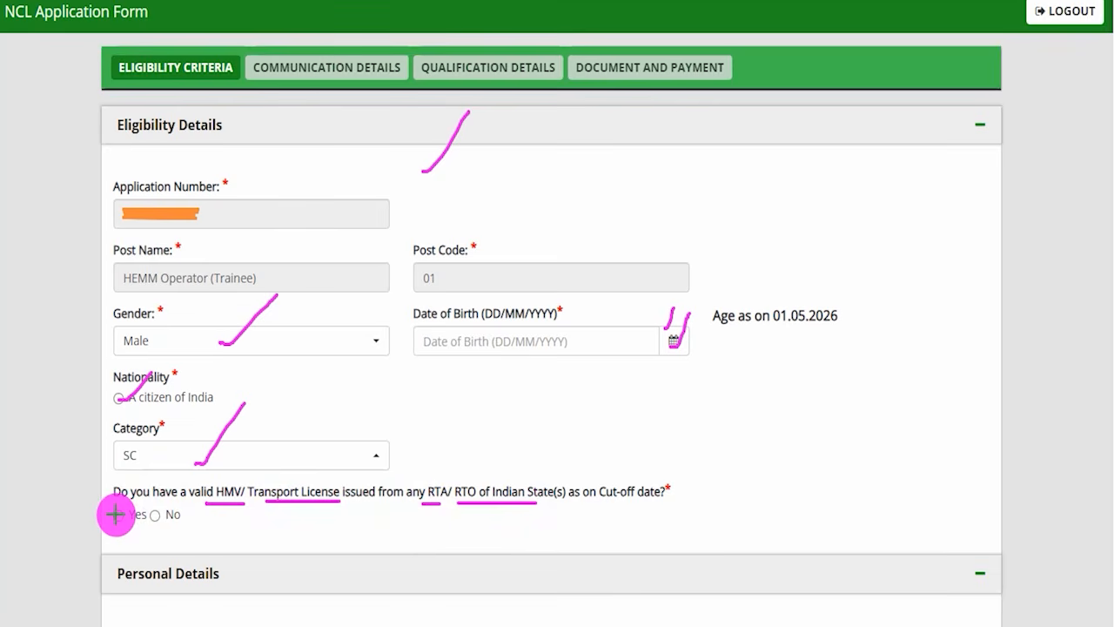
{"action": "left_click_drag", "start_coordinate": [116, 517], "coordinate": [141, 484]}
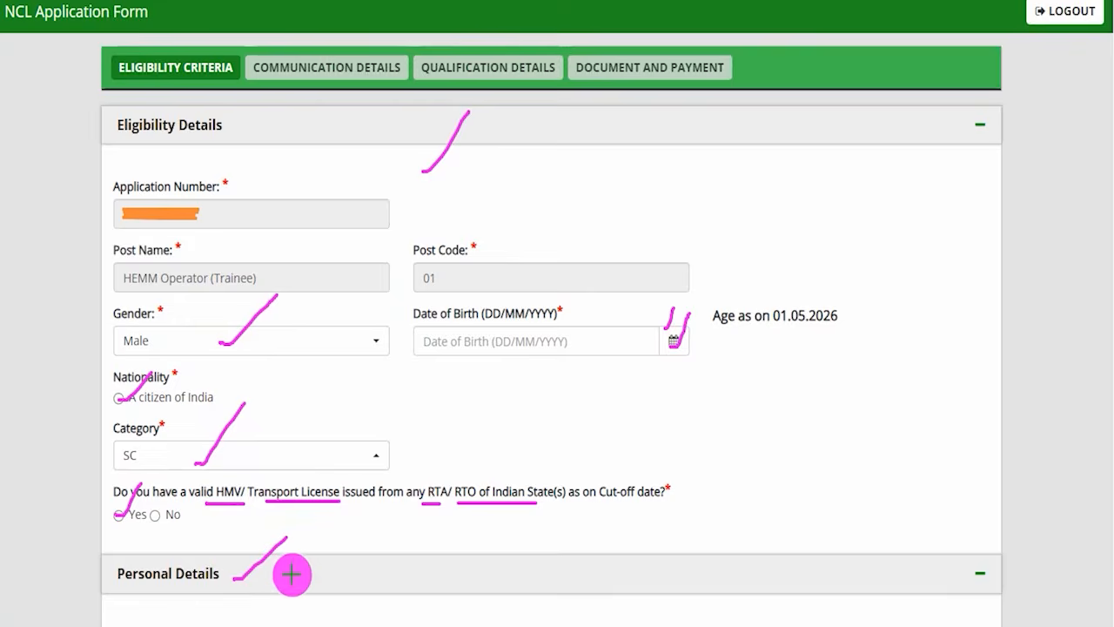
- Mark the Father's Name, Mother's Name and Marital Status fields in the Personal Details section
{"action": "scroll", "coordinate": [471, 313], "scroll_direction": "down", "scroll_amount": 5}
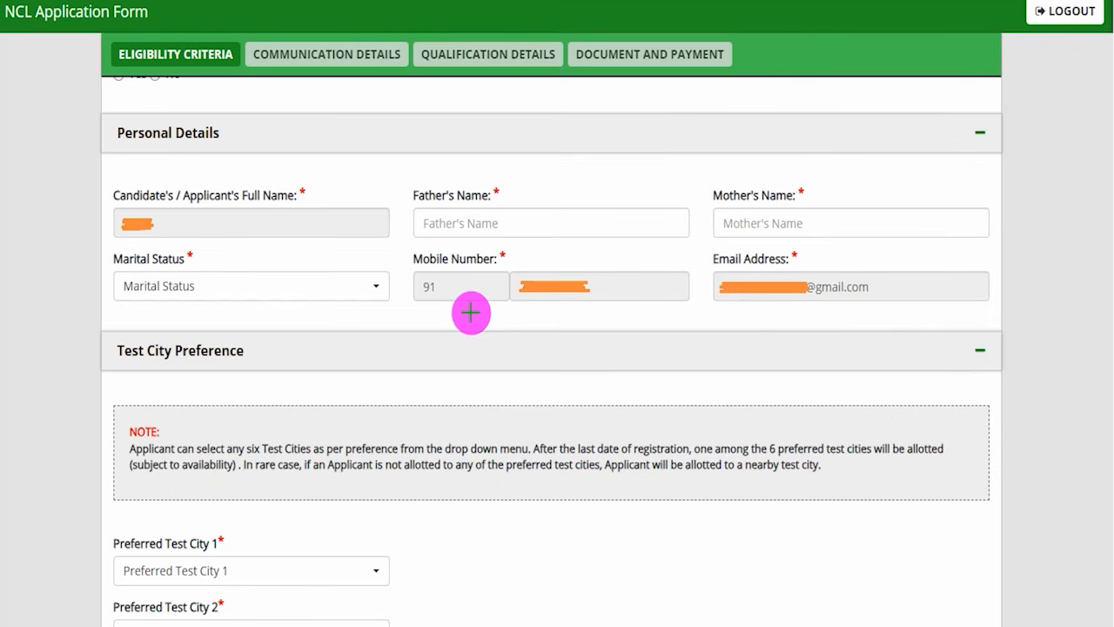
{"action": "left_click_drag", "start_coordinate": [518, 222], "coordinate": [559, 164]}
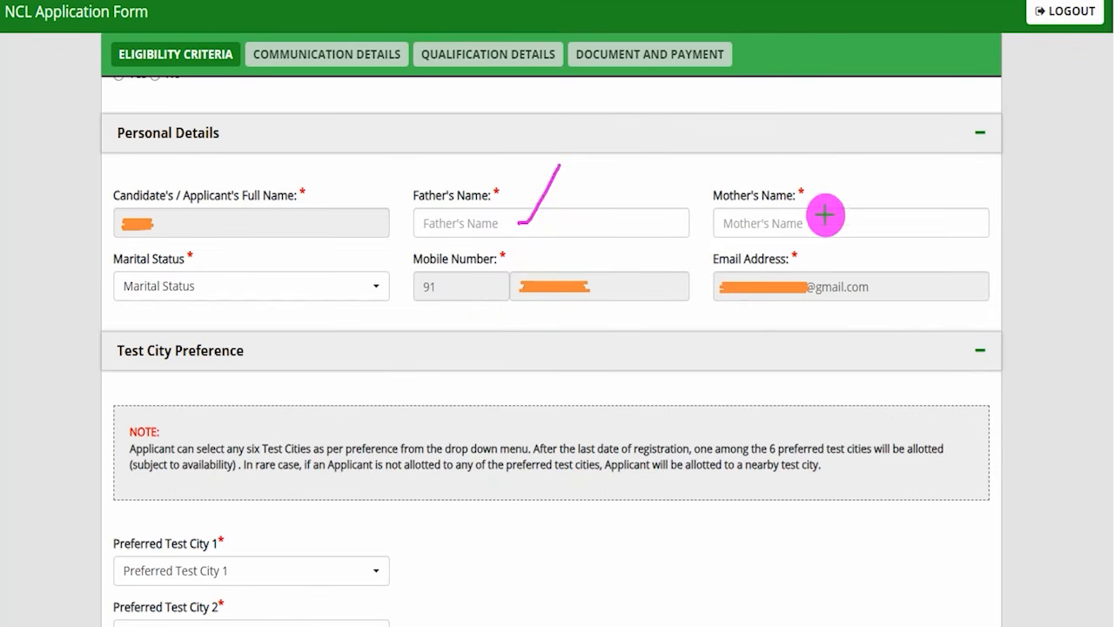
{"action": "left_click_drag", "start_coordinate": [827, 221], "coordinate": [860, 172]}
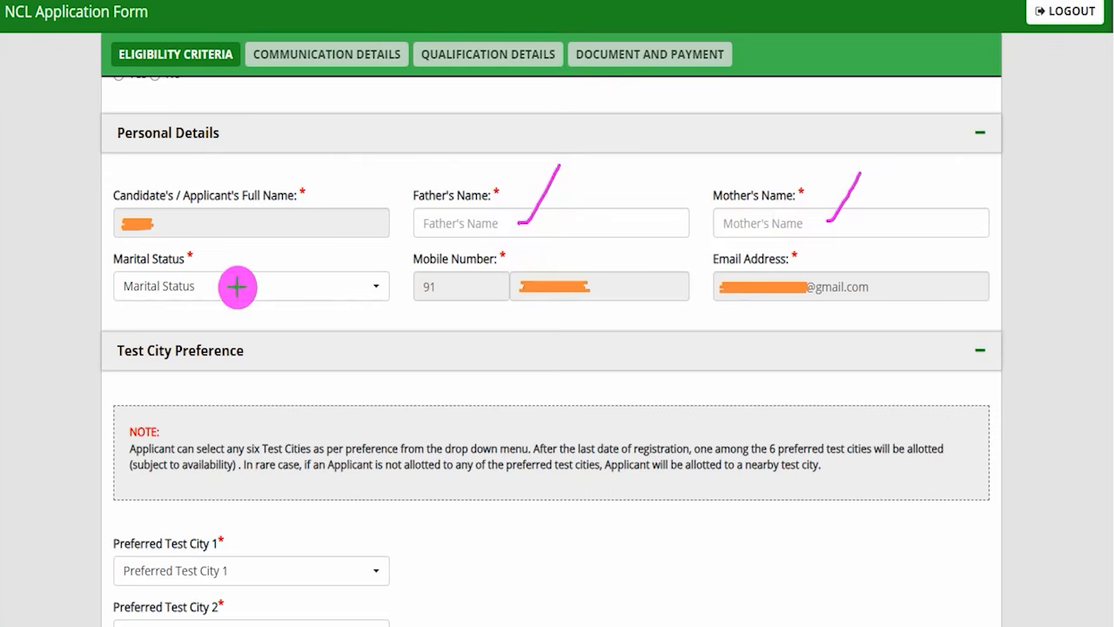
{"action": "left_click_drag", "start_coordinate": [235, 286], "coordinate": [282, 223]}
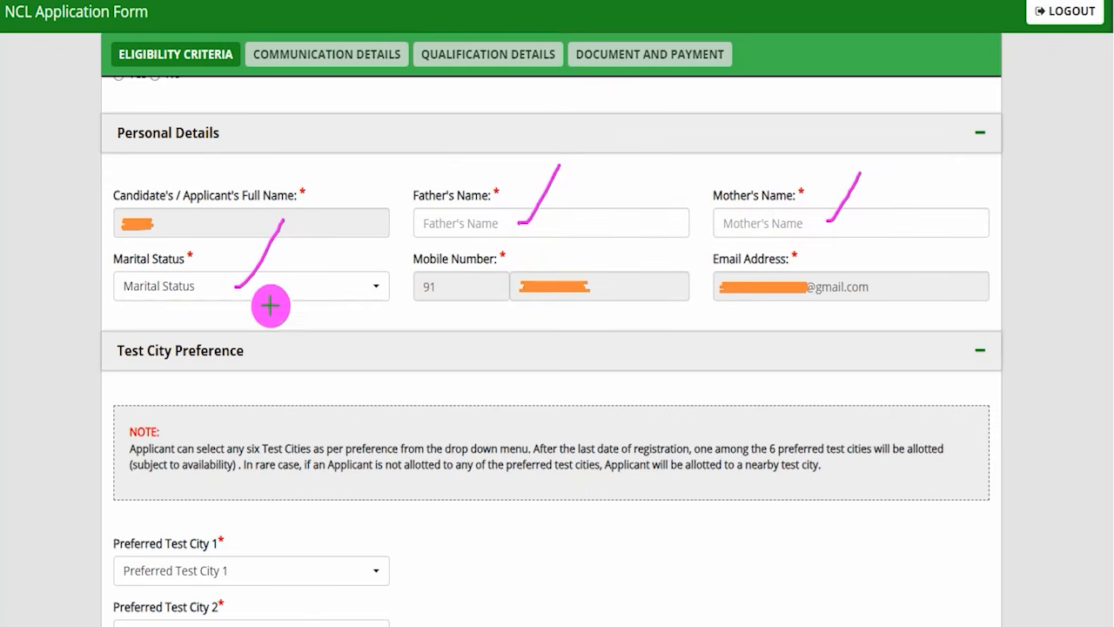
- Mark the Test City Preference section and set Preferred Test City 1 to Jamshedpur
{"action": "left_click_drag", "start_coordinate": [223, 376], "coordinate": [247, 346]}
{"action": "scroll", "coordinate": [247, 345], "scroll_direction": "down", "scroll_amount": 3}
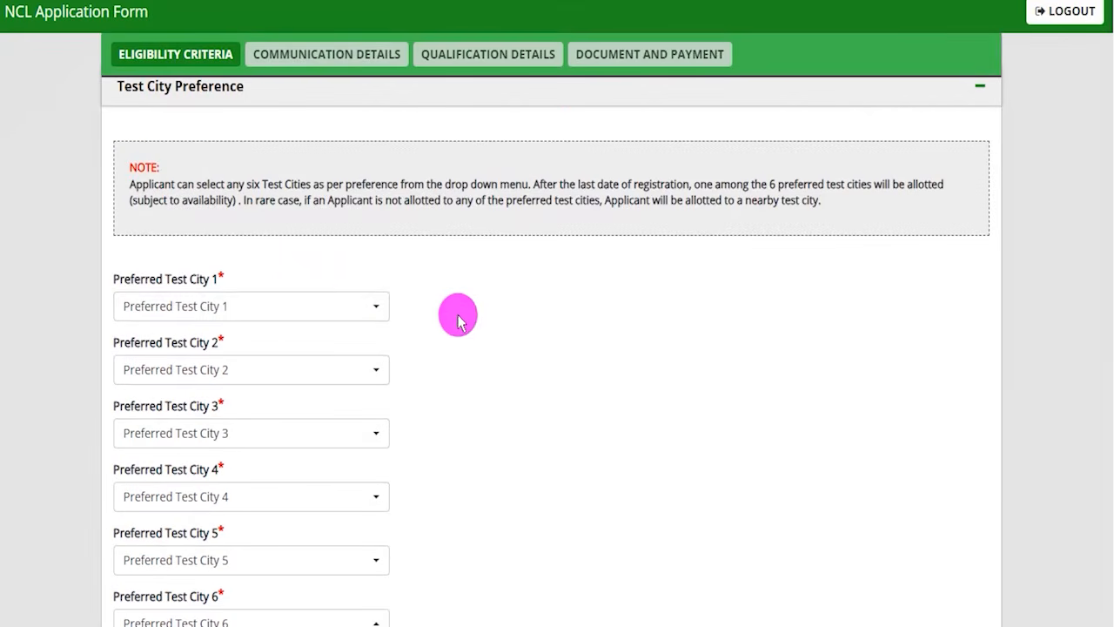
{"action": "scroll", "coordinate": [292, 306], "scroll_direction": "down", "scroll_amount": 2}
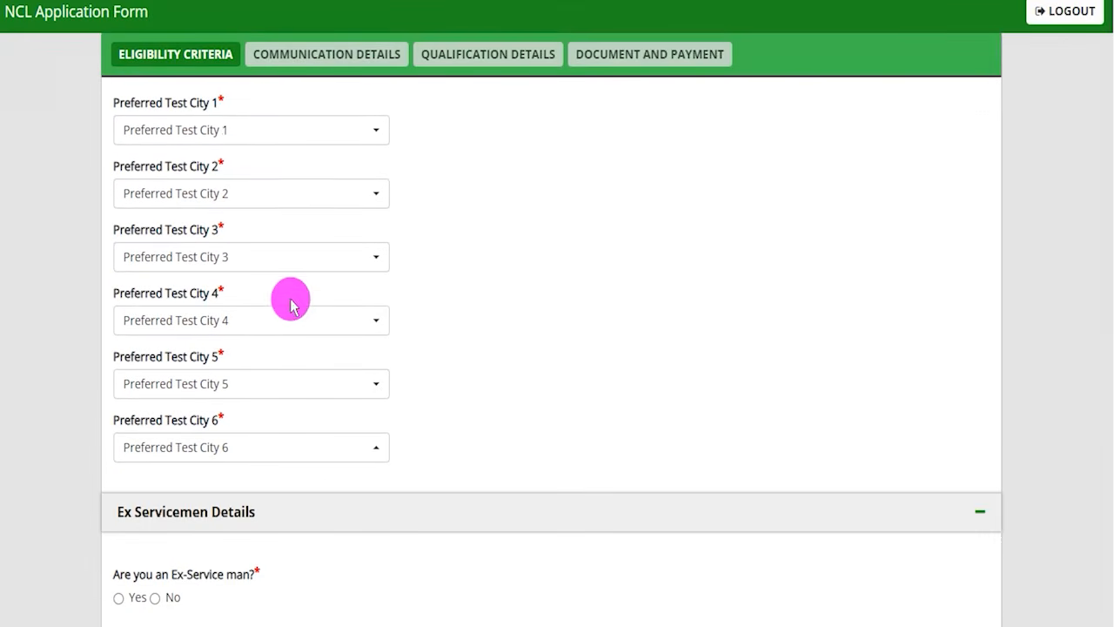
{"action": "left_click", "coordinate": [247, 132]}
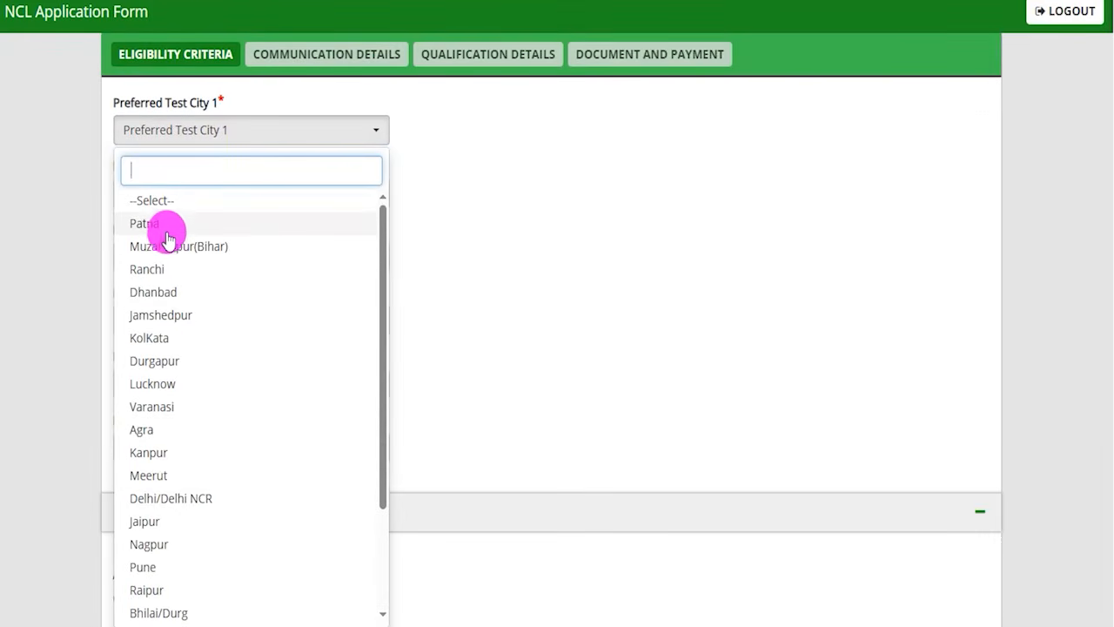
{"action": "left_click", "coordinate": [161, 314]}
- Try to set Preferred Test City 2 to Jamshedpur as well
{"action": "left_click", "coordinate": [225, 201]}
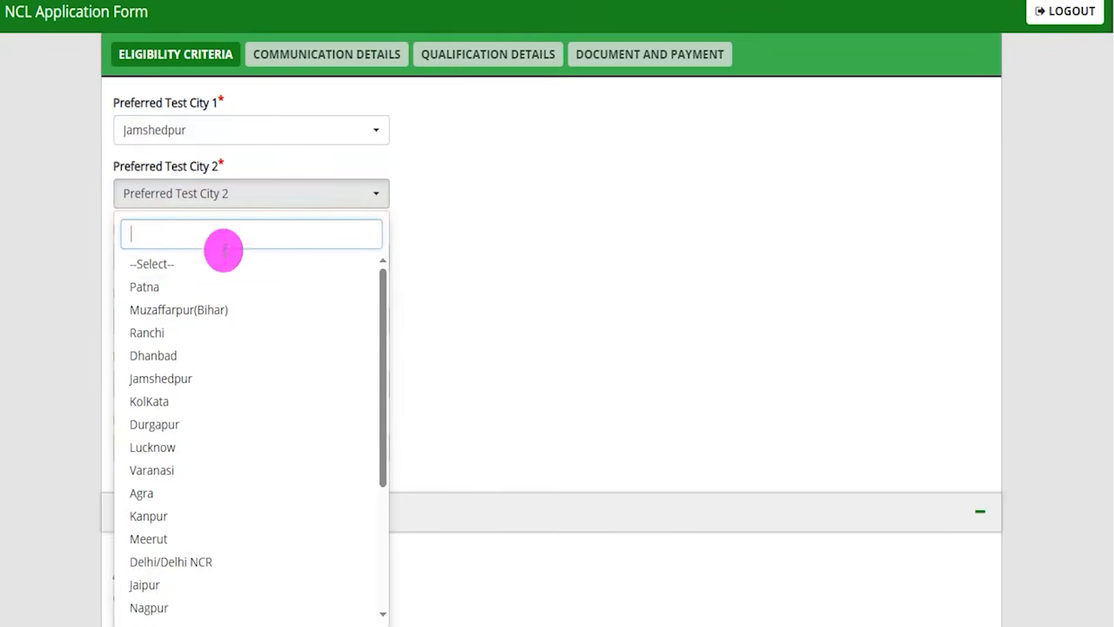
{"action": "left_click", "coordinate": [174, 379]}
{"action": "left_click", "coordinate": [687, 51]}
- Set Preferred Test City 3 to Dhanbad and Preferred Test City 4 to Varanasi
{"action": "left_click", "coordinate": [211, 255]}
{"action": "left_click", "coordinate": [174, 418]}
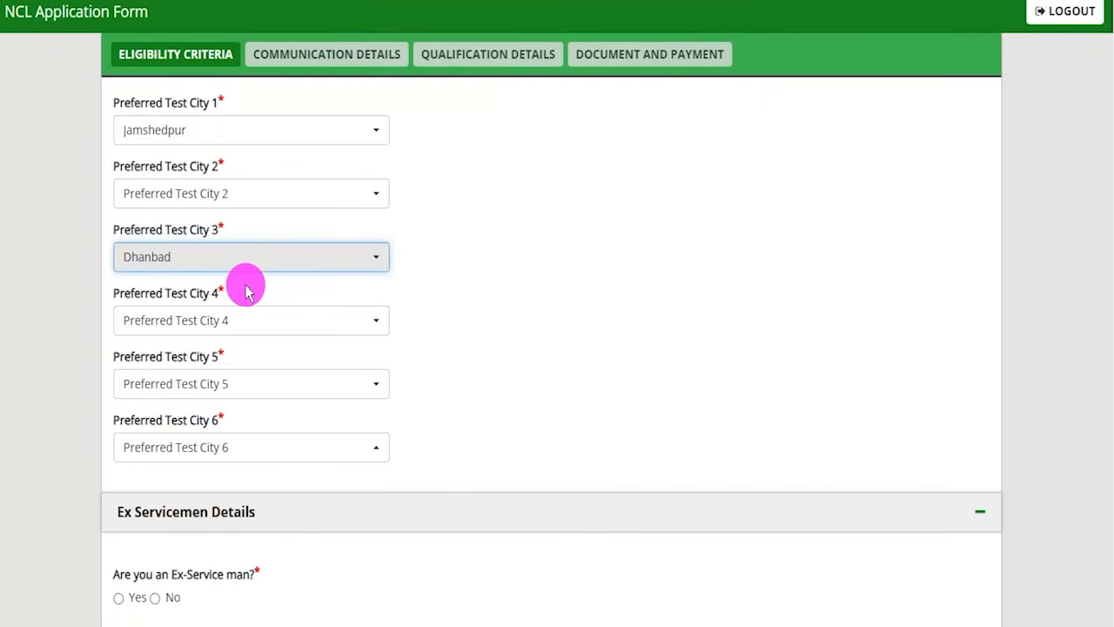
{"action": "left_click", "coordinate": [209, 319]}
{"action": "left_click", "coordinate": [169, 262]}
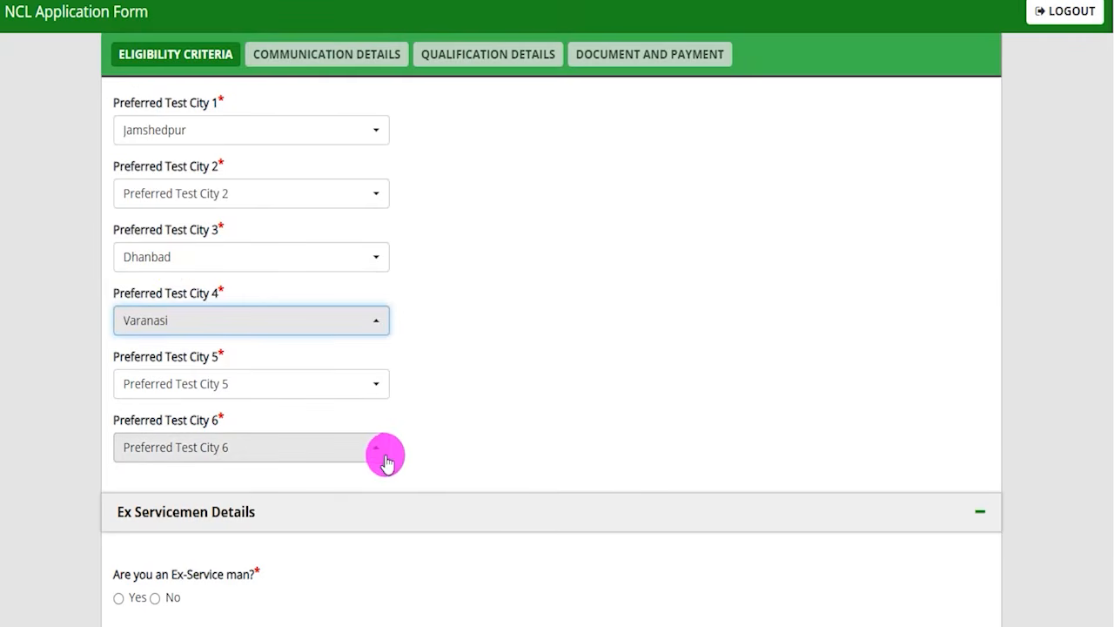
- Answer Yes to the Ex-Service man question and point out the joining date, relieving date and Total Service Period fields
{"action": "scroll", "coordinate": [385, 444], "scroll_direction": "down", "scroll_amount": 4}
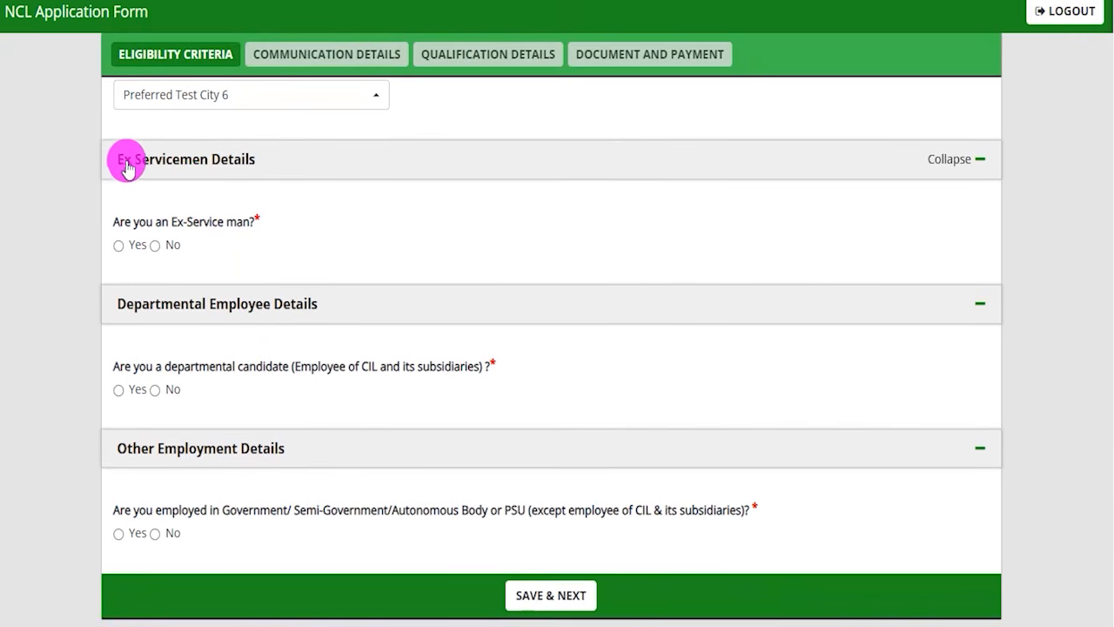
{"action": "left_click_drag", "start_coordinate": [118, 222], "coordinate": [246, 228]}
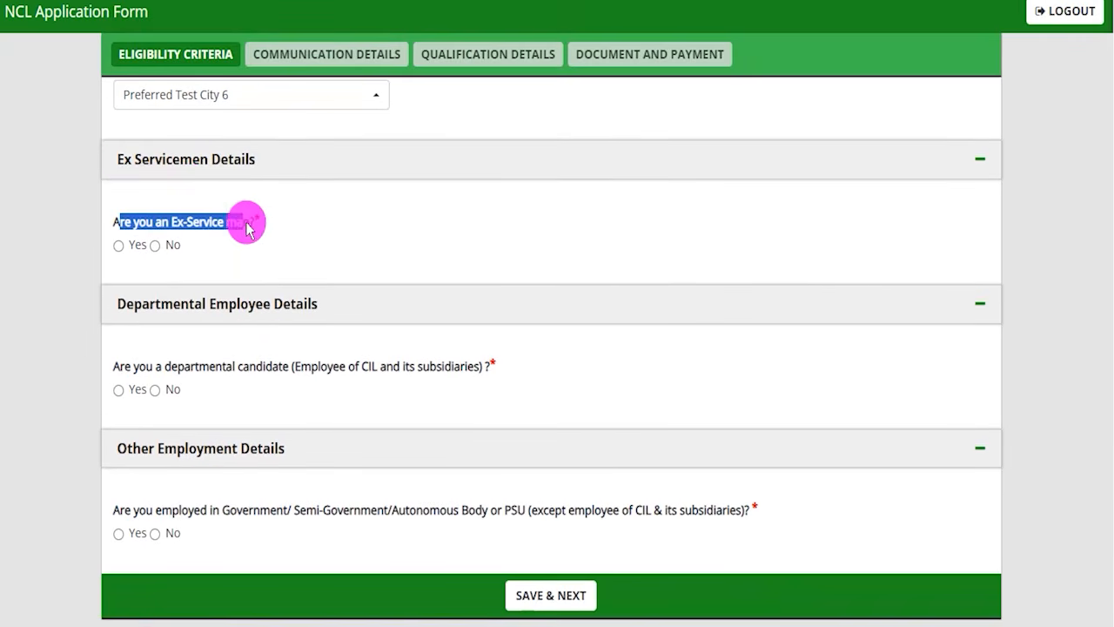
{"action": "left_click", "coordinate": [119, 245]}
{"action": "left_click", "coordinate": [371, 236]}
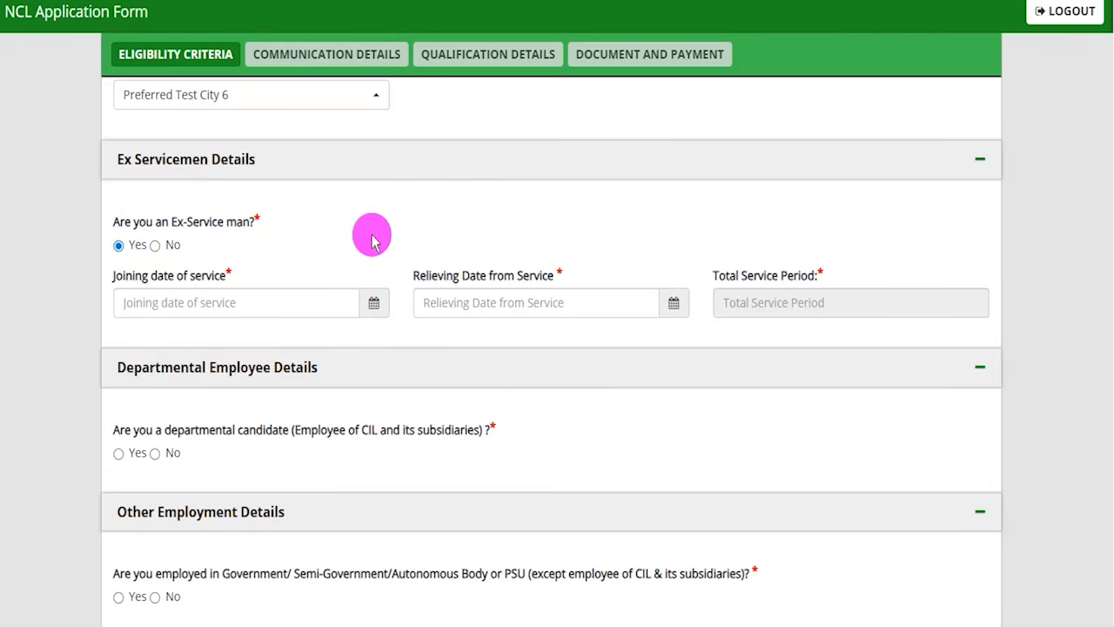
{"action": "left_click", "coordinate": [371, 302]}
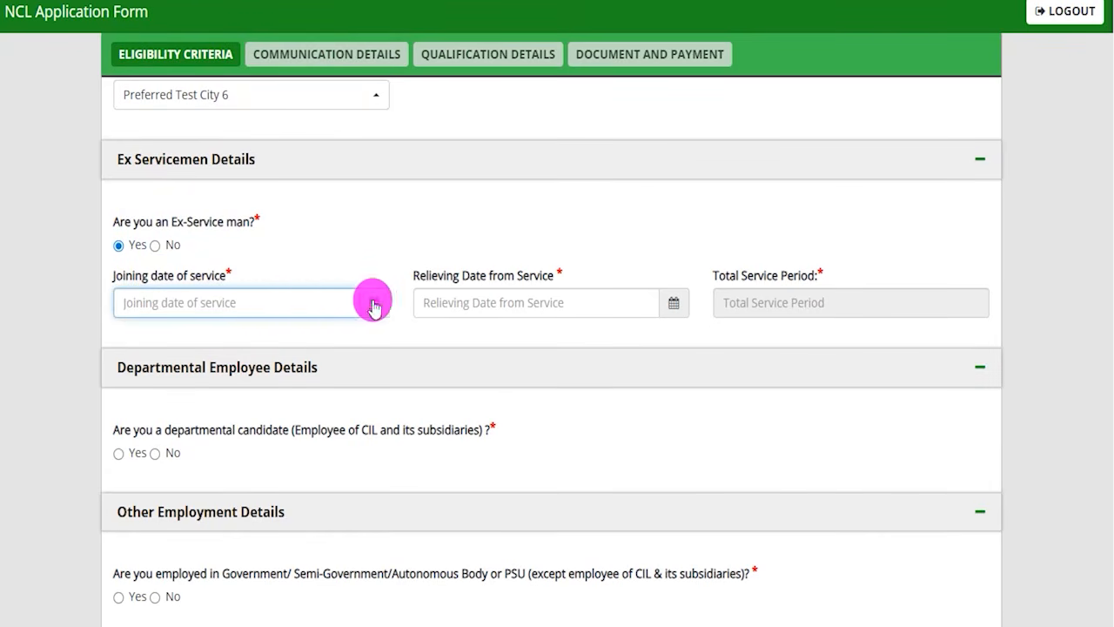
{"action": "left_click", "coordinate": [668, 310]}
{"action": "left_click", "coordinate": [681, 237]}
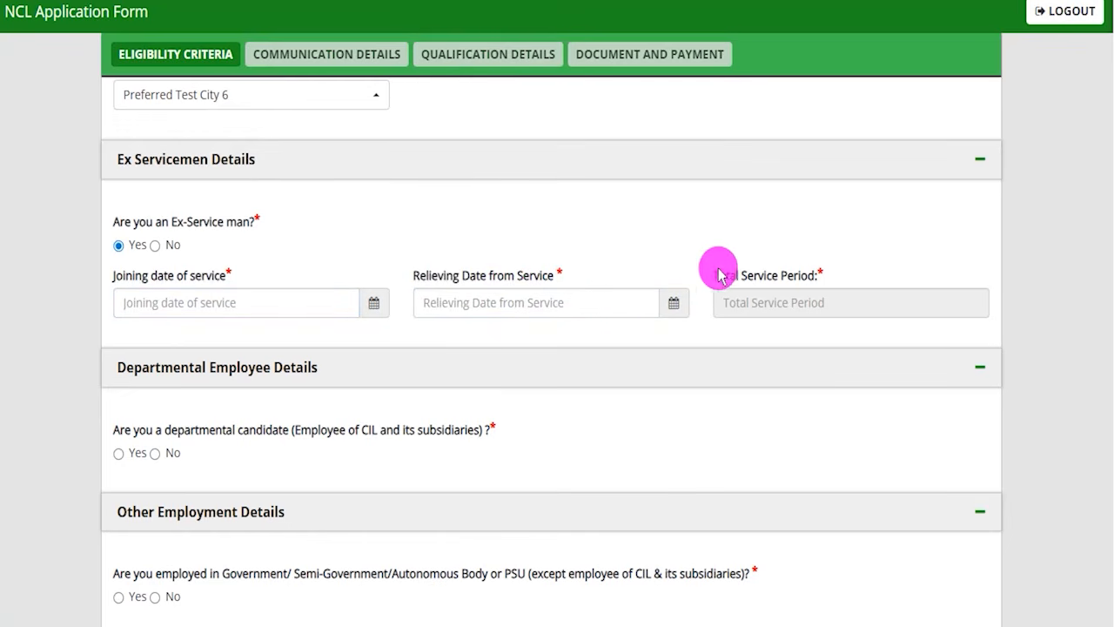
{"action": "double_click", "coordinate": [759, 275]}
{"action": "left_click", "coordinate": [760, 303]}
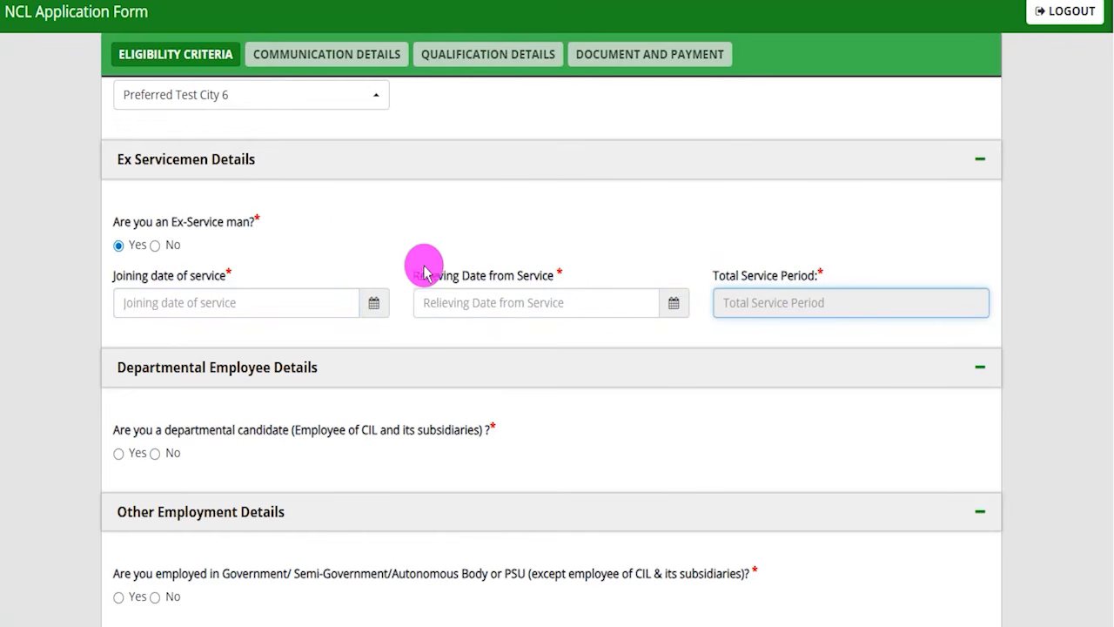
- Highlight the Ex-Service man question and answer it with No
{"action": "left_click_drag", "start_coordinate": [123, 221], "coordinate": [226, 222]}
{"action": "left_click", "coordinate": [154, 246]}
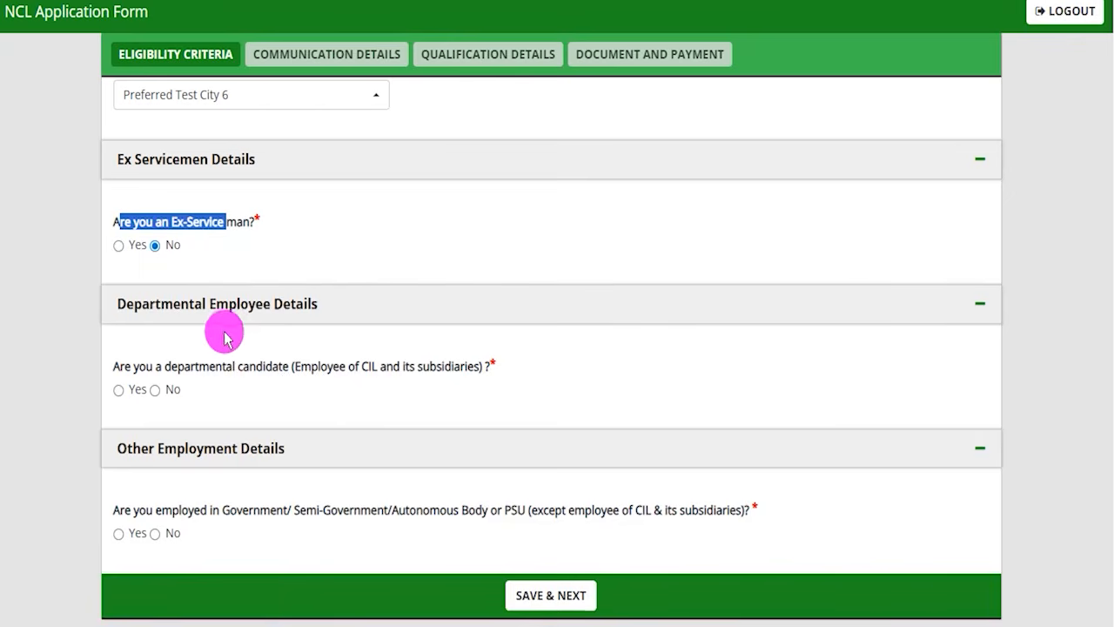
- Answer Yes to the departmental candidate question and point out the subsidiary name, Current Designation and Total Service Period fields
{"action": "scroll", "coordinate": [222, 313], "scroll_direction": "down", "scroll_amount": 1}
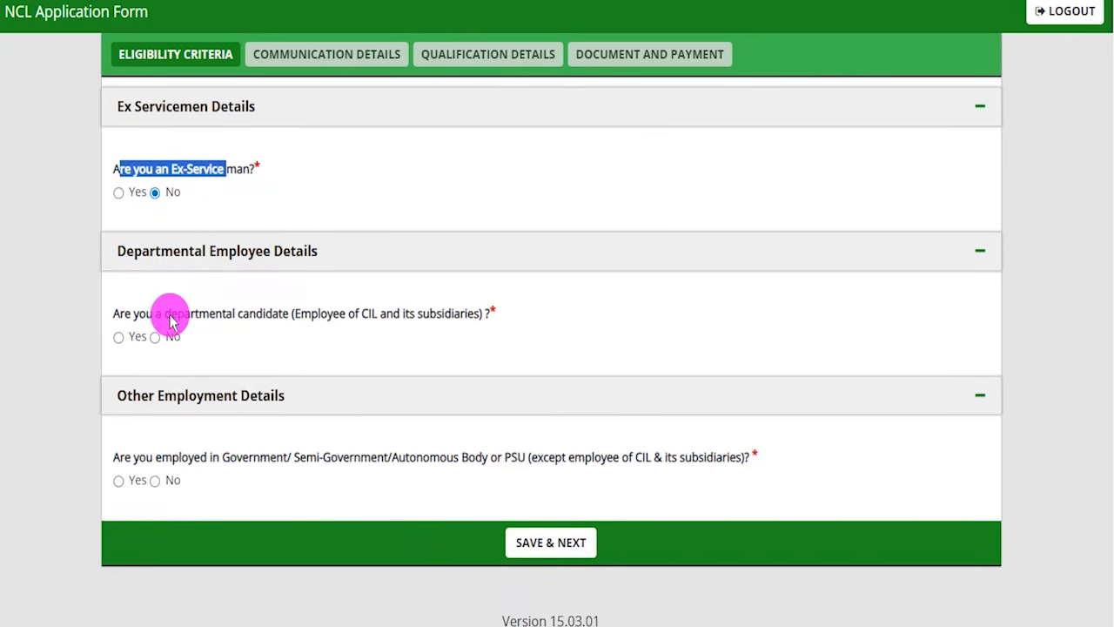
{"action": "left_click_drag", "start_coordinate": [171, 321], "coordinate": [435, 318]}
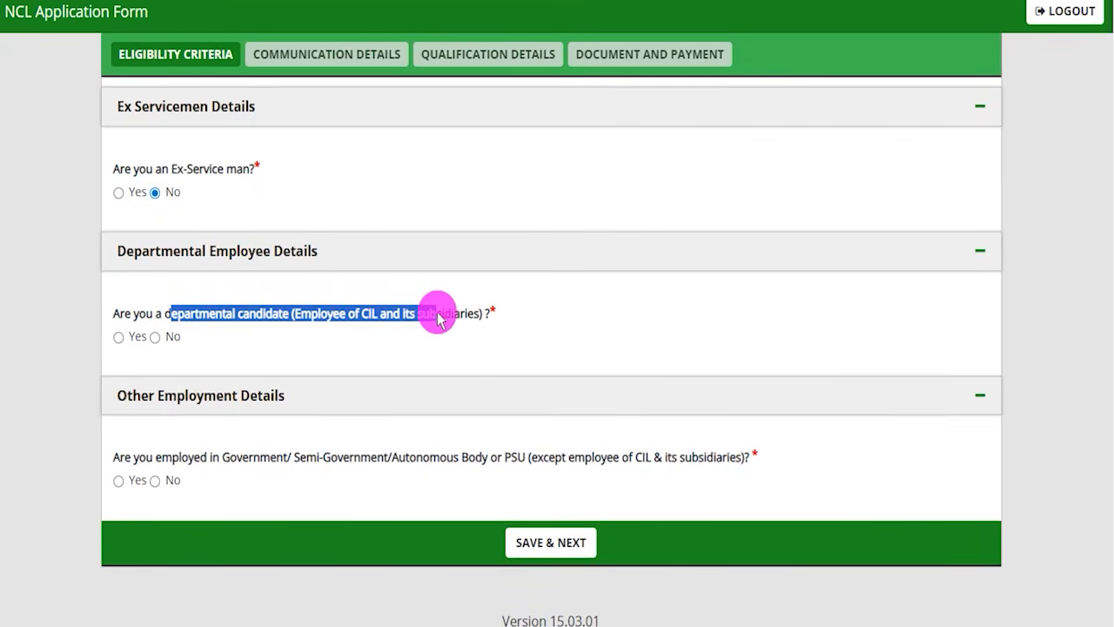
{"action": "left_click", "coordinate": [120, 339]}
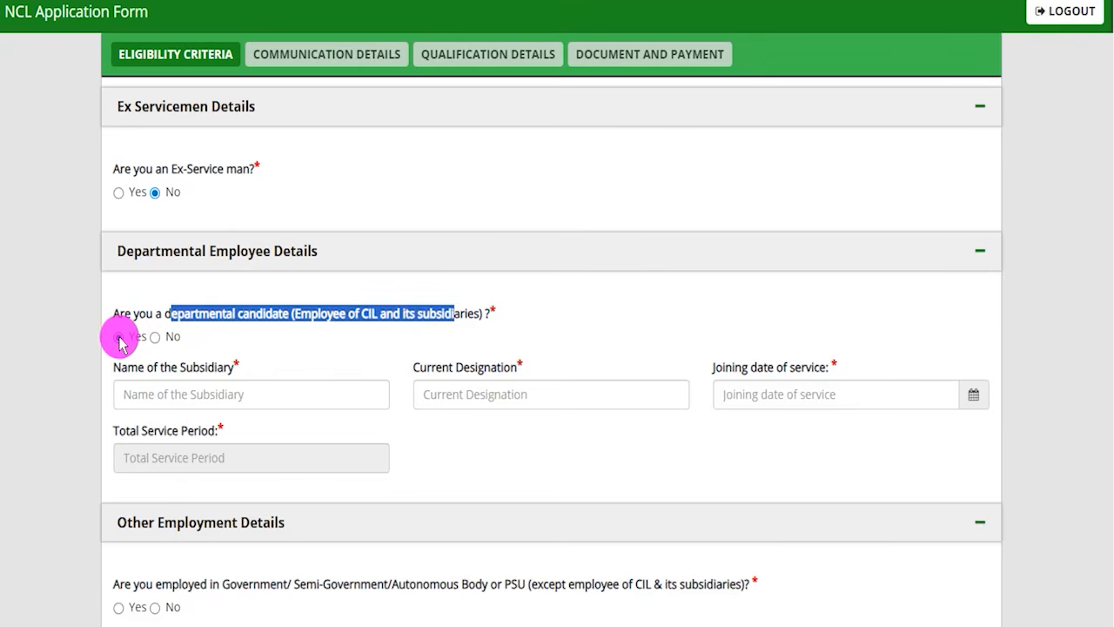
{"action": "left_click", "coordinate": [149, 372]}
{"action": "left_click_drag", "start_coordinate": [199, 371], "coordinate": [207, 373]}
{"action": "left_click", "coordinate": [224, 393]}
{"action": "left_click_drag", "start_coordinate": [435, 369], "coordinate": [457, 370]}
{"action": "left_click", "coordinate": [481, 394]}
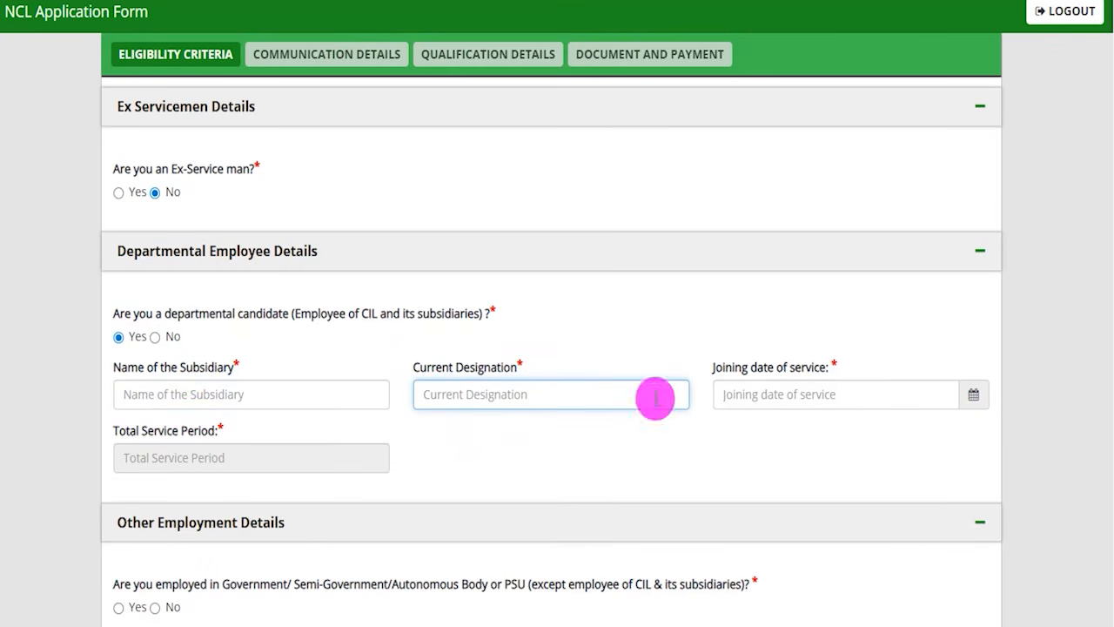
{"action": "left_click_drag", "start_coordinate": [131, 430], "coordinate": [194, 444]}
{"action": "left_click", "coordinate": [200, 456]}
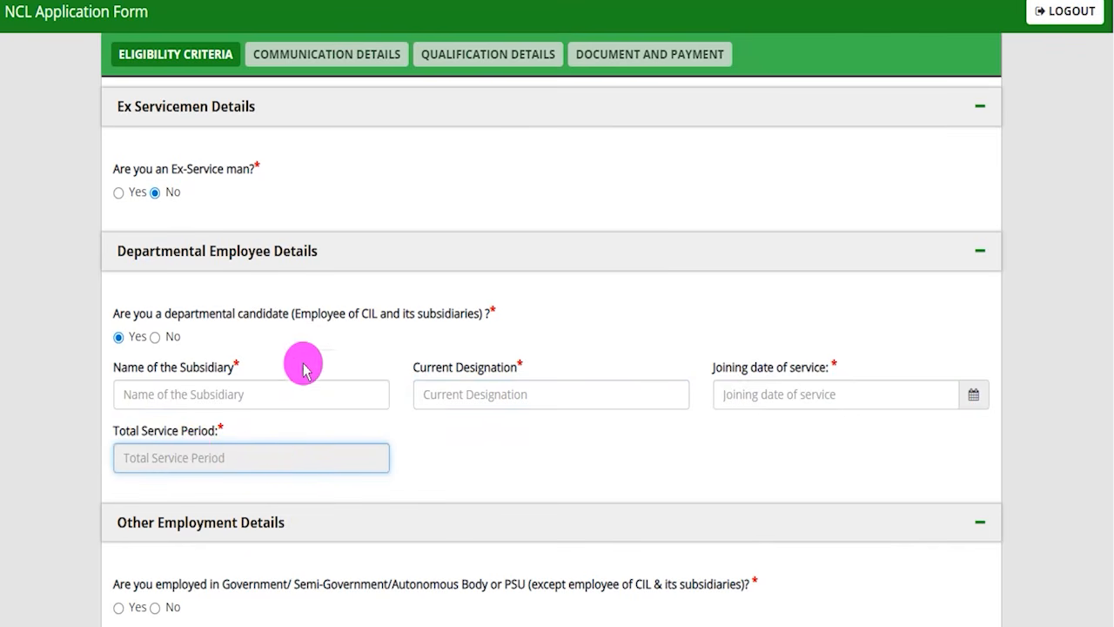
- Answer No to the departmental candidate question and highlight the question about Government, Semi-Government, Autonomous Body or PSU employment
{"action": "left_click_drag", "start_coordinate": [178, 313], "coordinate": [272, 319]}
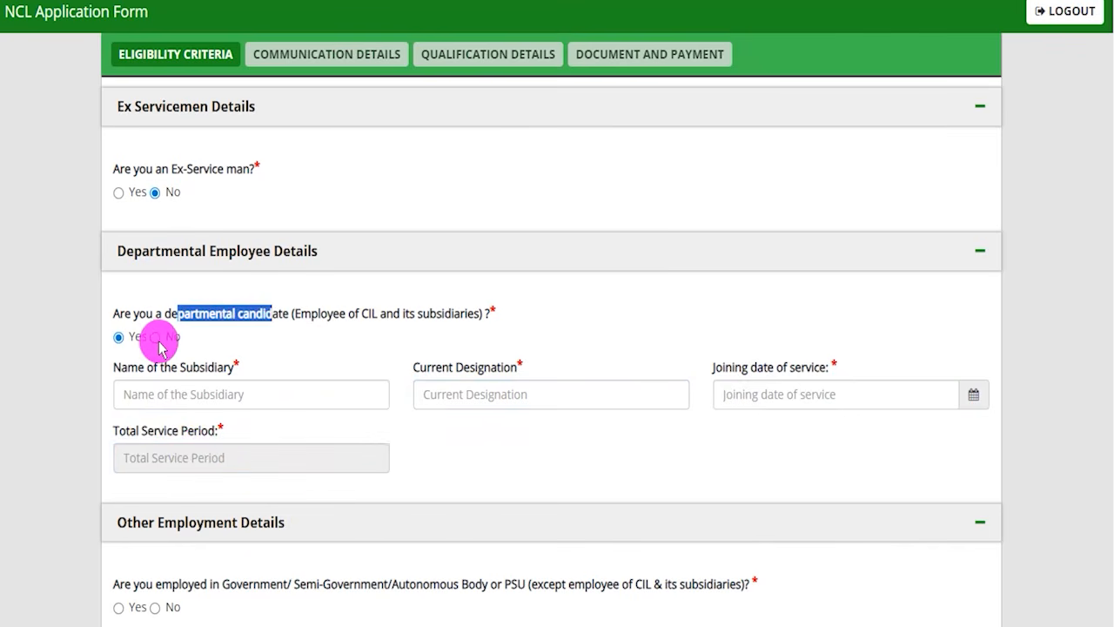
{"action": "left_click", "coordinate": [155, 337]}
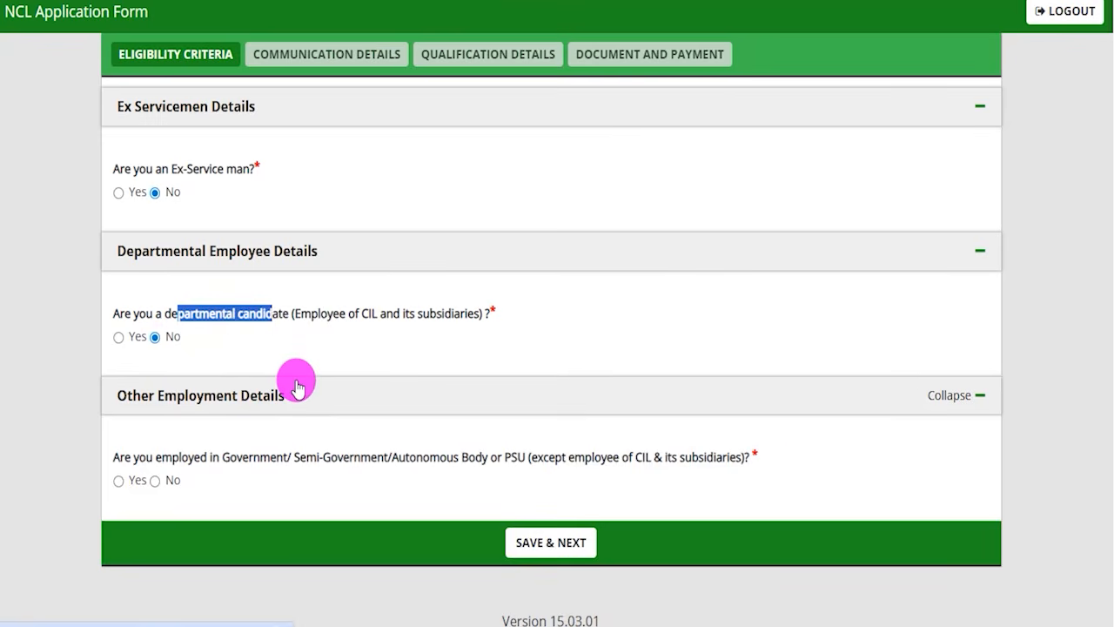
{"action": "left_click_drag", "start_coordinate": [226, 459], "coordinate": [592, 465]}
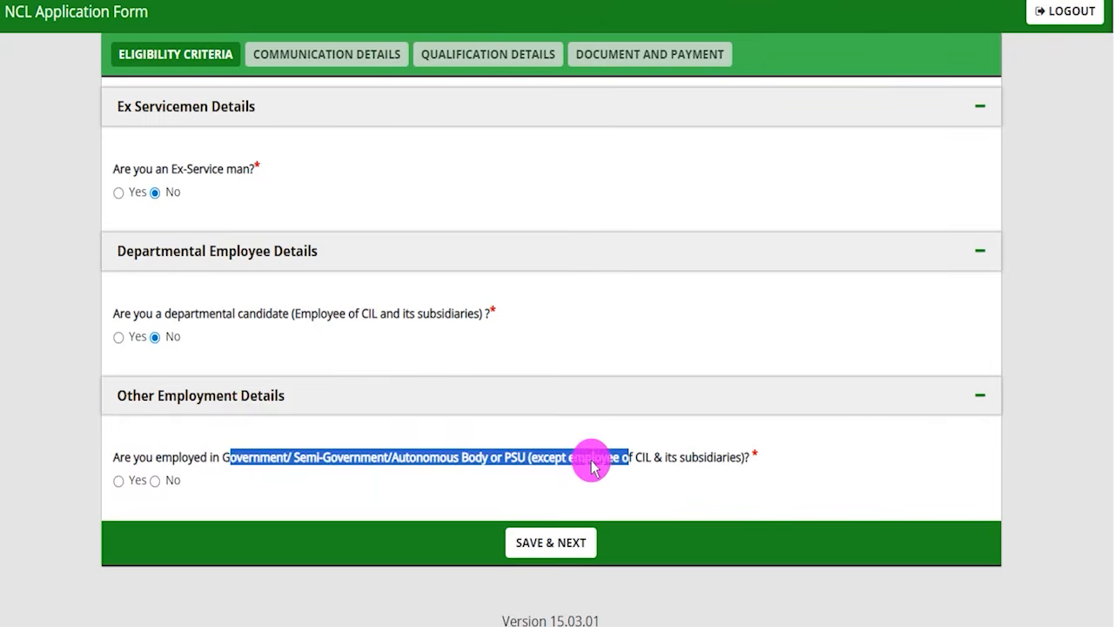
- Answer Yes to the Government, Semi-Government or PSU employment question and highlight the Name of the Organisation and Current Designation fields
{"action": "left_click", "coordinate": [119, 480]}
{"action": "scroll", "coordinate": [210, 379], "scroll_direction": "down", "scroll_amount": 2}
{"action": "left_click_drag", "start_coordinate": [146, 384], "coordinate": [300, 414]}
{"action": "left_click_drag", "start_coordinate": [419, 384], "coordinate": [470, 384]}
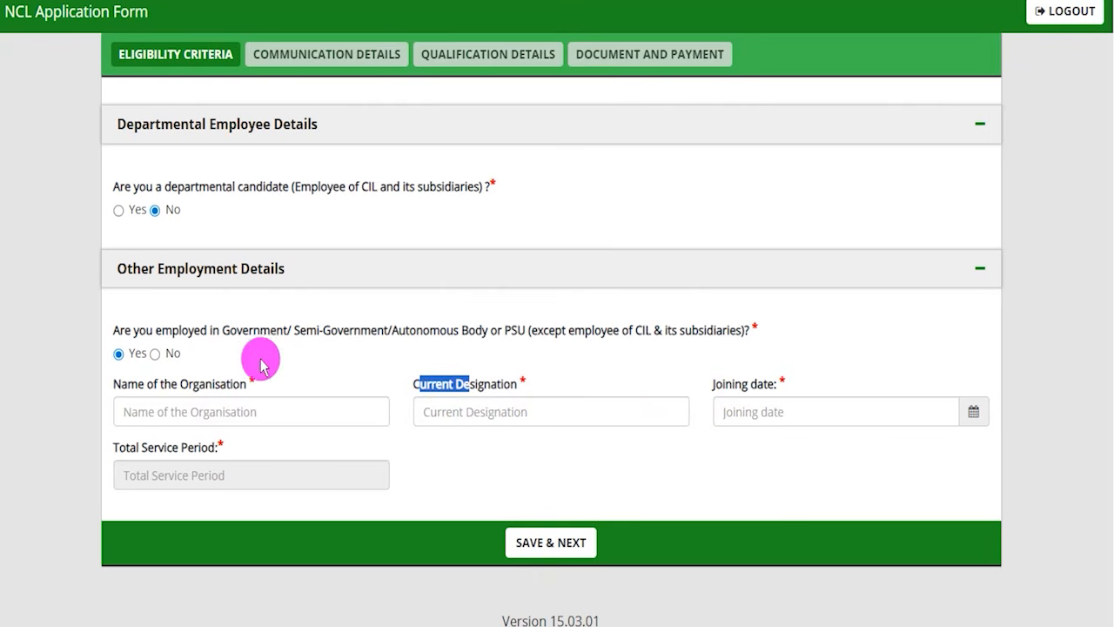
- Answer No to the Government, Semi-Government or PSU employment question and save the Eligibility Criteria page to continue to Communication Details
{"action": "left_click", "coordinate": [157, 355]}
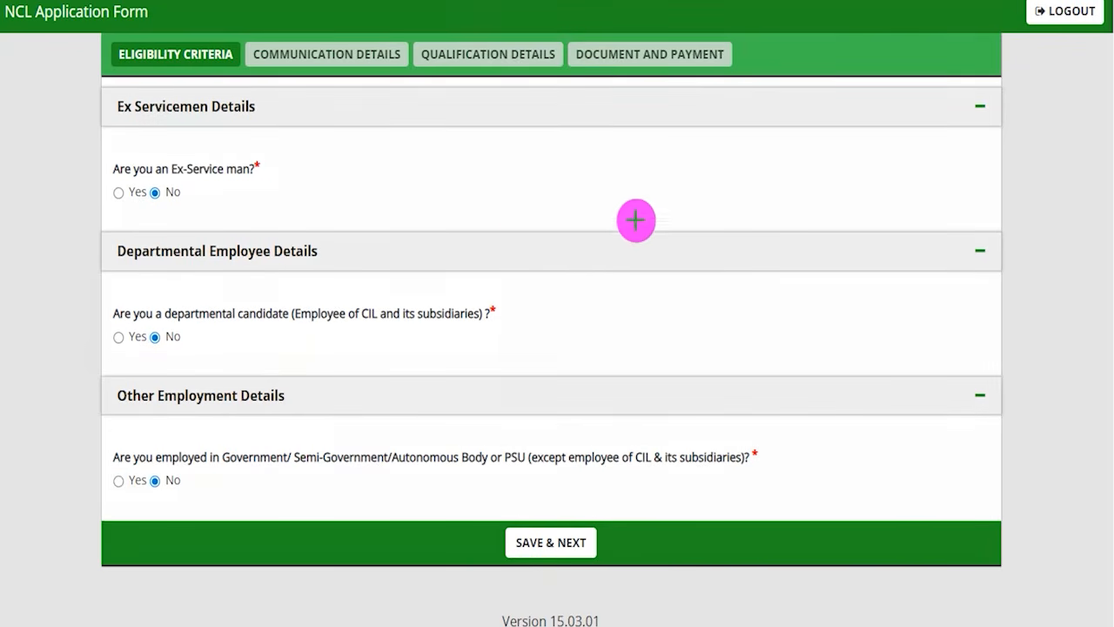
{"action": "left_click_drag", "start_coordinate": [819, 422], "coordinate": [598, 531]}
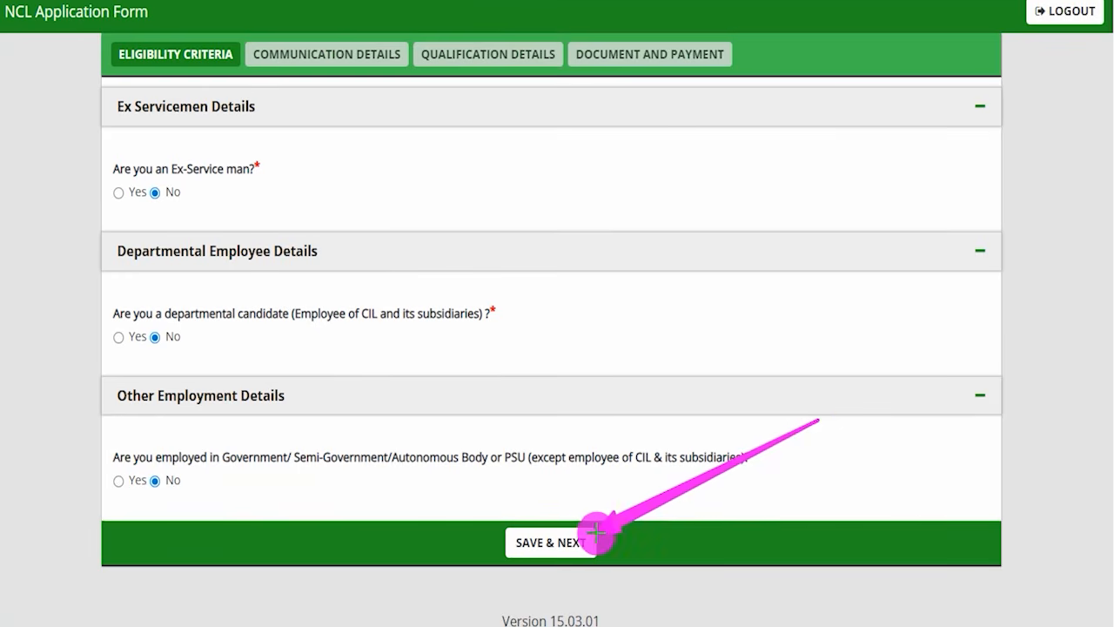
{"action": "left_click", "coordinate": [585, 533]}
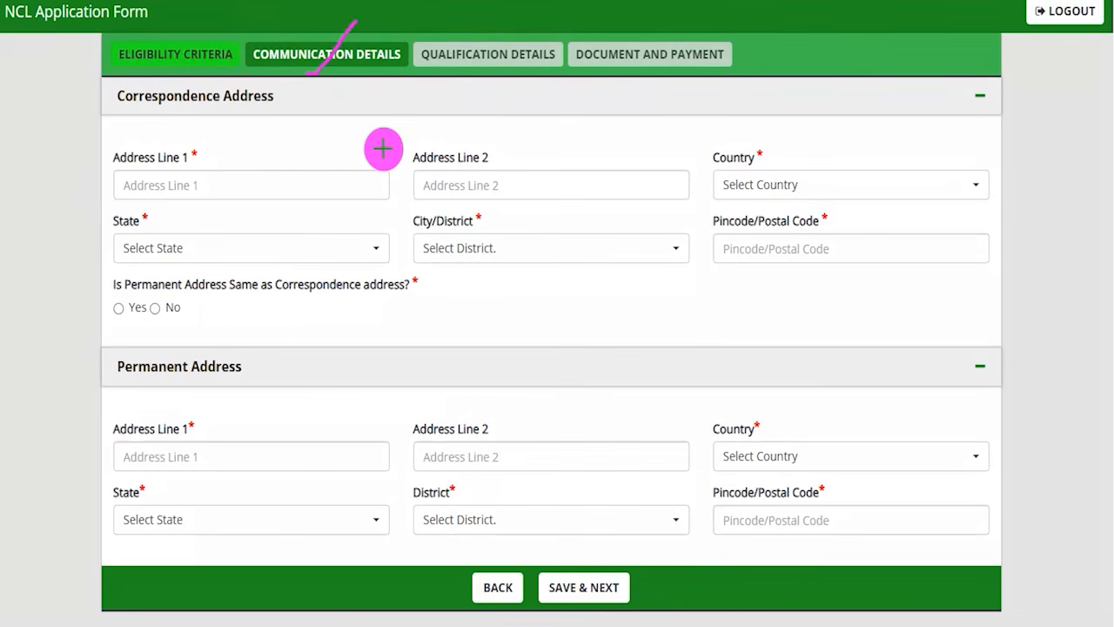
- Mark the correspondence address fields: Address Line 1, Address Line 2, Country, State, City/District and Pincode/Postal Code
{"action": "left_click_drag", "start_coordinate": [169, 190], "coordinate": [253, 192]}
{"action": "left_click_drag", "start_coordinate": [433, 185], "coordinate": [463, 186]}
{"action": "left_click_drag", "start_coordinate": [747, 187], "coordinate": [782, 186]}
{"action": "left_click_drag", "start_coordinate": [282, 256], "coordinate": [323, 256]}
{"action": "left_click_drag", "start_coordinate": [496, 251], "coordinate": [519, 254]}
{"action": "left_click_drag", "start_coordinate": [747, 249], "coordinate": [764, 249]}
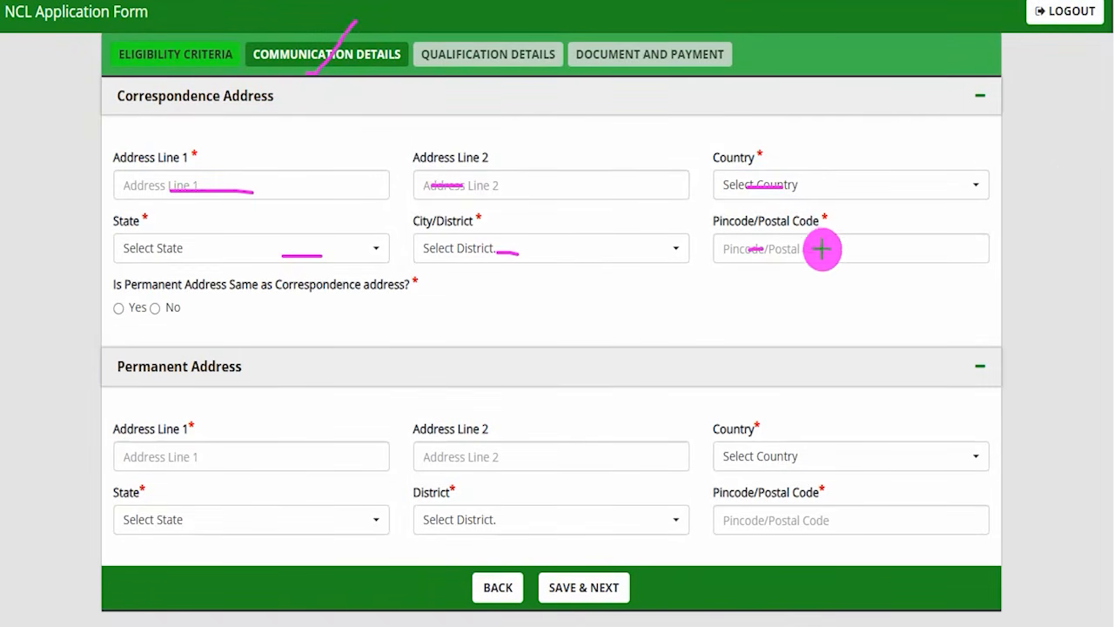
- Mark the permanent address fields Address Line 1, Address Line 2 and Country, and tick the Permanent Address heading
{"action": "left_click_drag", "start_coordinate": [174, 456], "coordinate": [230, 465]}
{"action": "left_click_drag", "start_coordinate": [450, 455], "coordinate": [498, 457]}
{"action": "left_click_drag", "start_coordinate": [747, 456], "coordinate": [774, 456]}
{"action": "left_click_drag", "start_coordinate": [233, 376], "coordinate": [262, 334]}
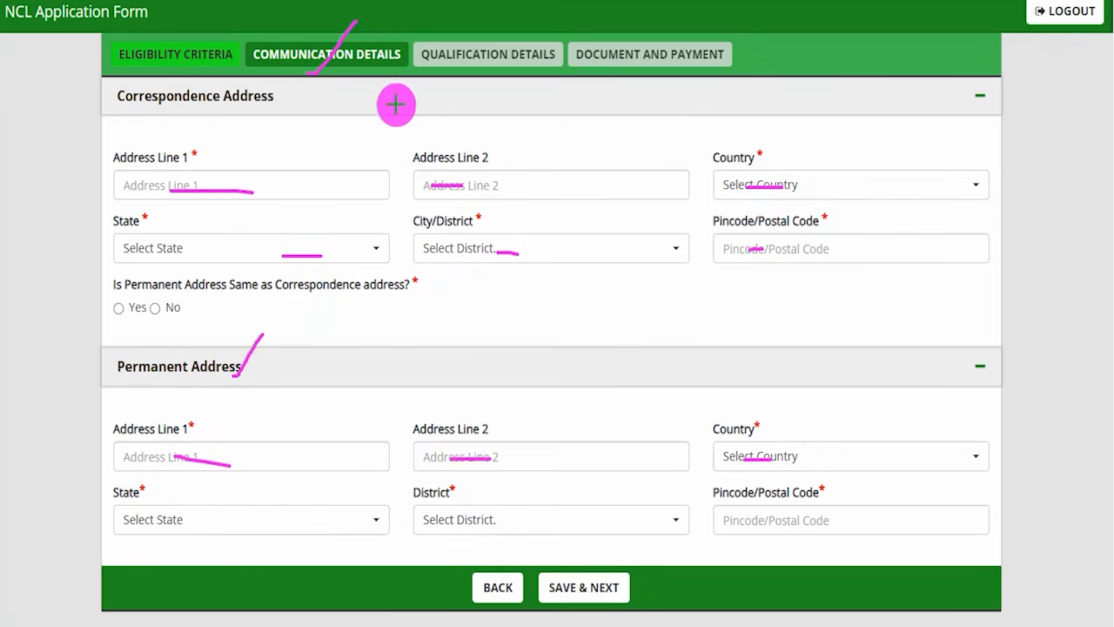
- Mark the same-address question and its Yes option, and underline the Permanent Address and Correspondence Address headings
{"action": "left_click_drag", "start_coordinate": [285, 102], "coordinate": [308, 73]}
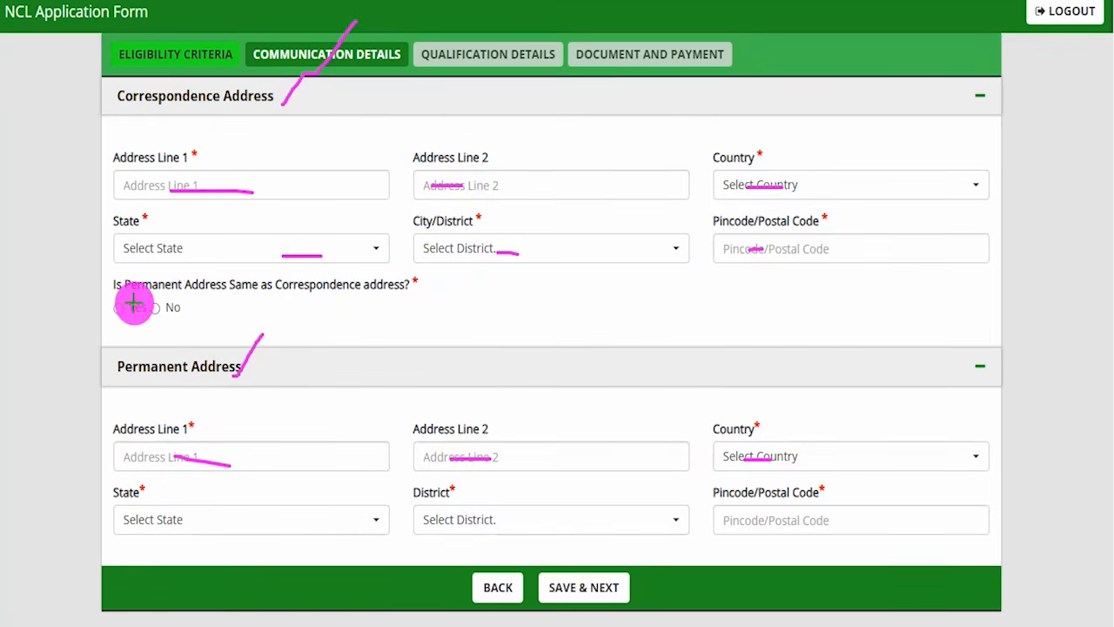
{"action": "left_click_drag", "start_coordinate": [265, 294], "coordinate": [364, 294]}
{"action": "left_click_drag", "start_coordinate": [116, 307], "coordinate": [137, 279]}
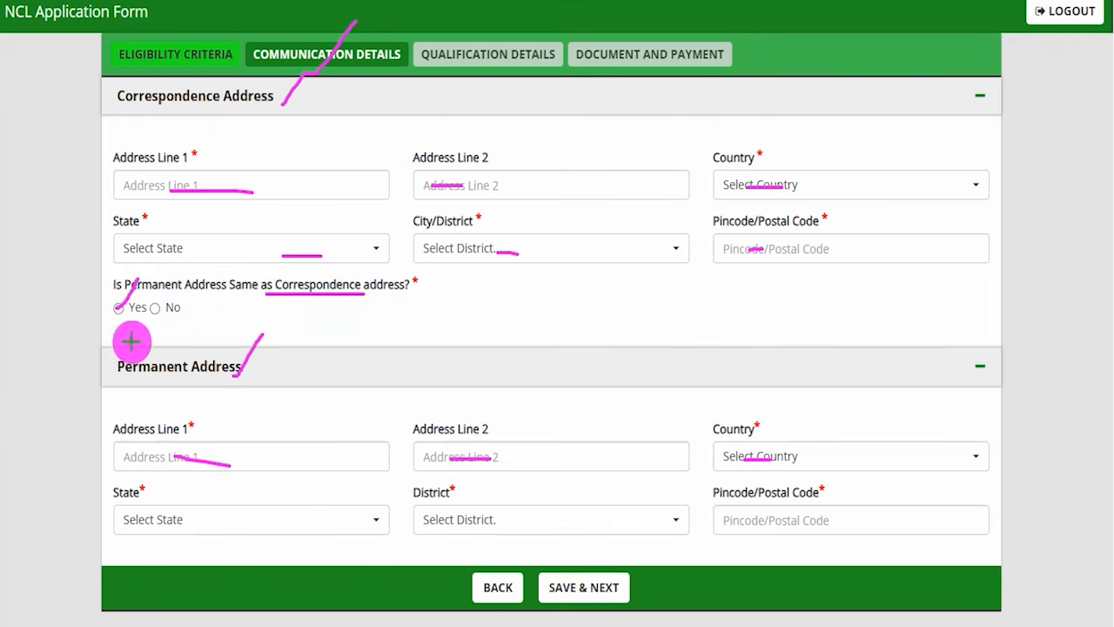
{"action": "left_click_drag", "start_coordinate": [122, 380], "coordinate": [202, 382]}
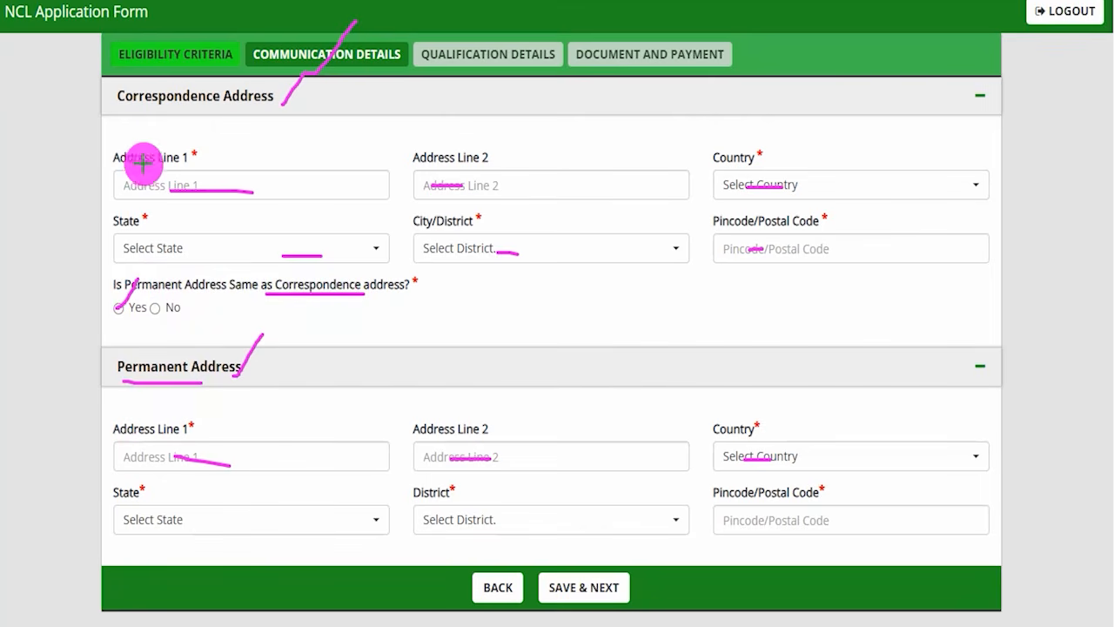
{"action": "left_click_drag", "start_coordinate": [129, 110], "coordinate": [224, 110]}
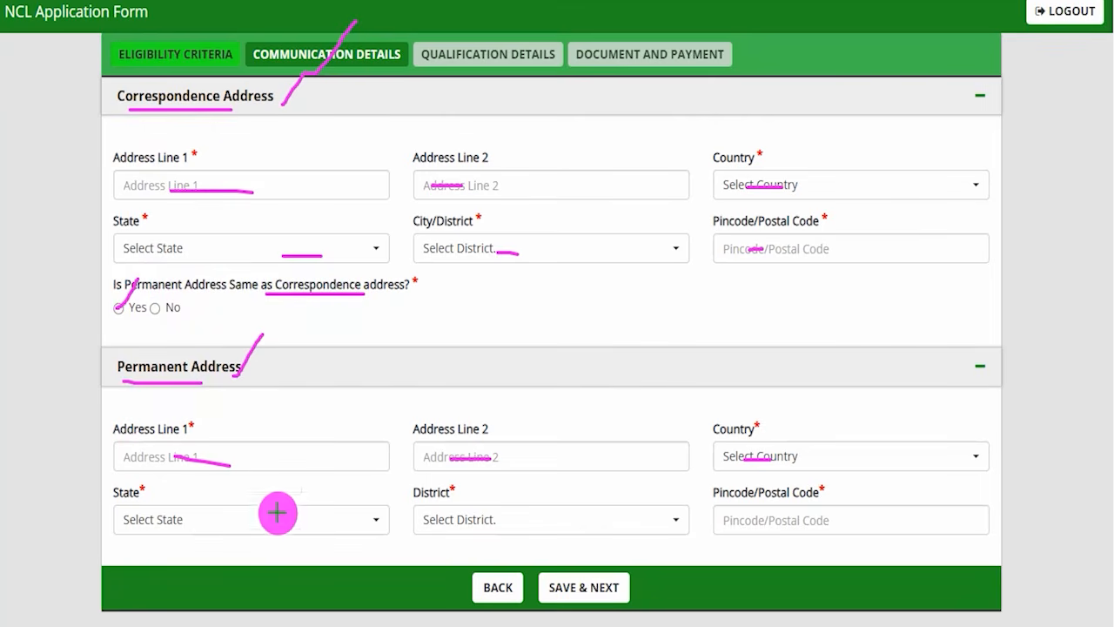
- Mark the remaining permanent address fields and continue to the Qualification Details page
{"action": "left_click_drag", "start_coordinate": [275, 513], "coordinate": [297, 512]}
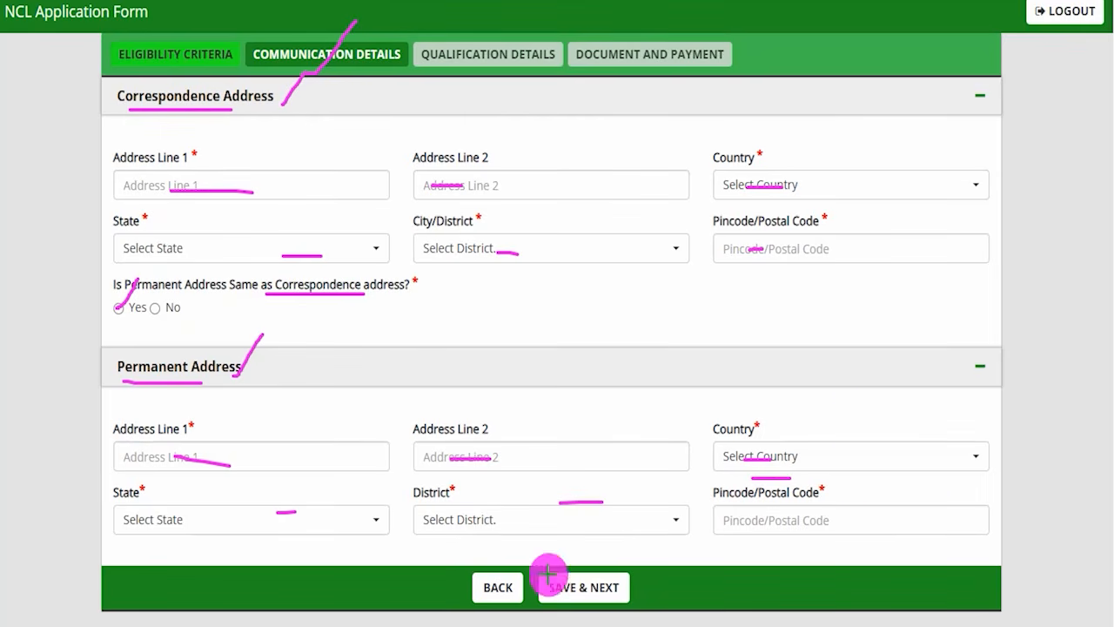
{"action": "left_click_drag", "start_coordinate": [687, 406], "coordinate": [627, 556]}
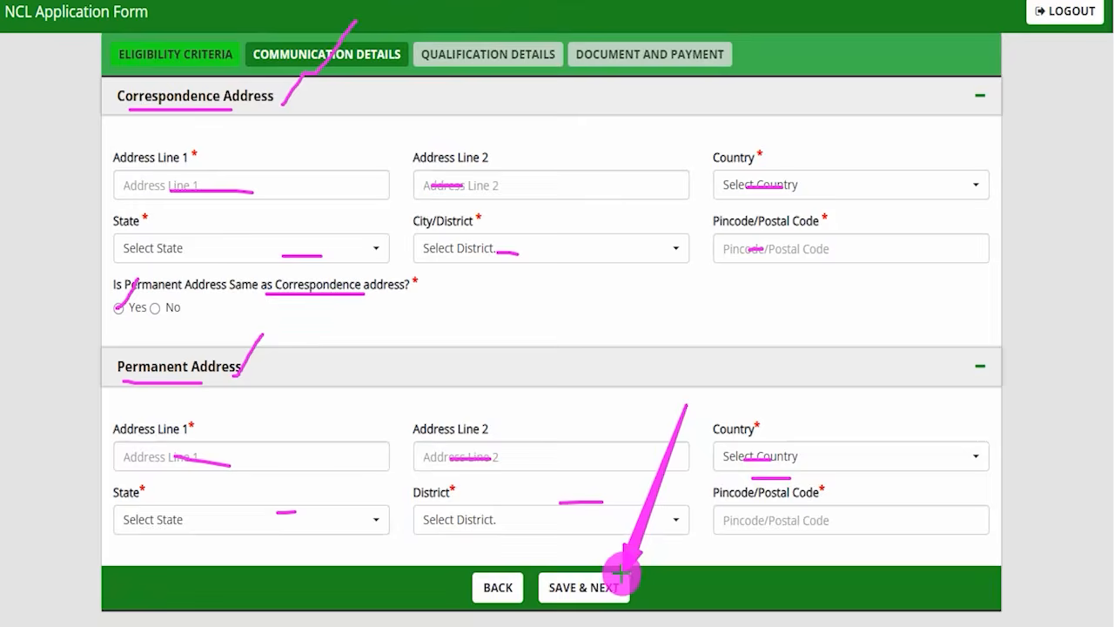
{"action": "left_click", "coordinate": [620, 575]}
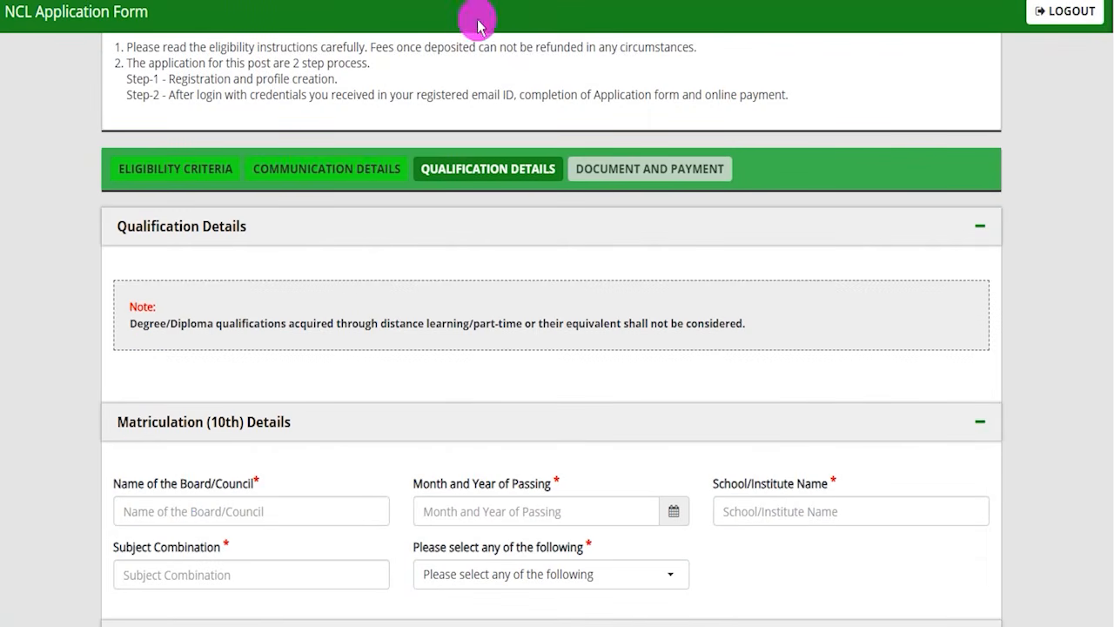
- Switch to the notification PDF 4302349815.pdf and highlight the Dumper Operator (Trainee) matriculation requirement under Qualifications & Eligibility Criteria
{"action": "scroll", "coordinate": [359, 400], "scroll_direction": "down", "scroll_amount": 2}
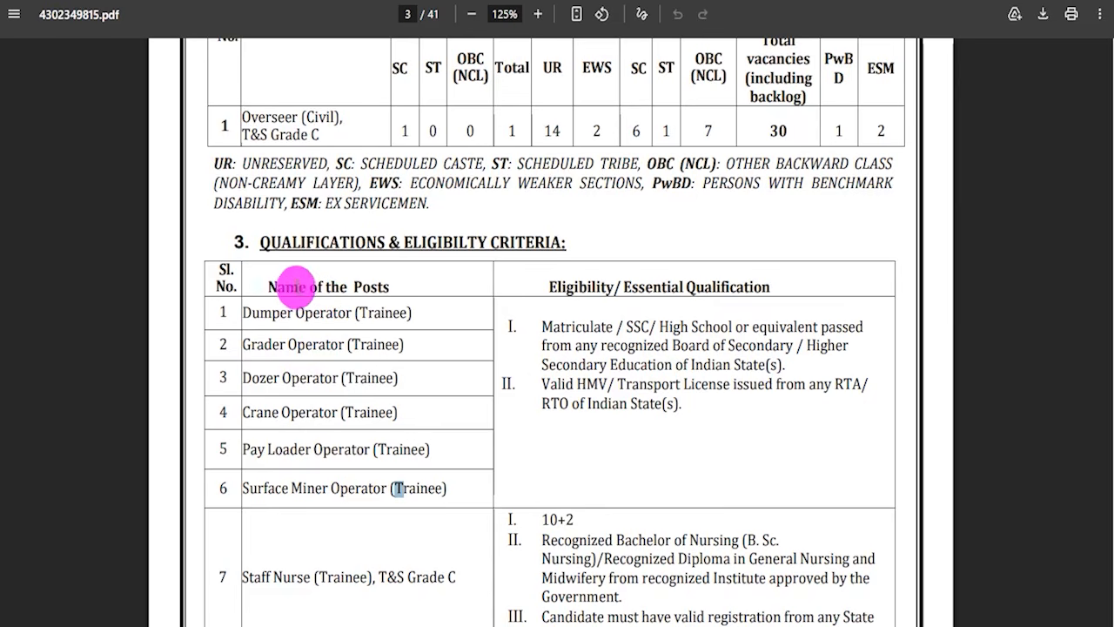
{"action": "left_click_drag", "start_coordinate": [281, 242], "coordinate": [473, 261]}
{"action": "left_click_drag", "start_coordinate": [281, 291], "coordinate": [607, 289]}
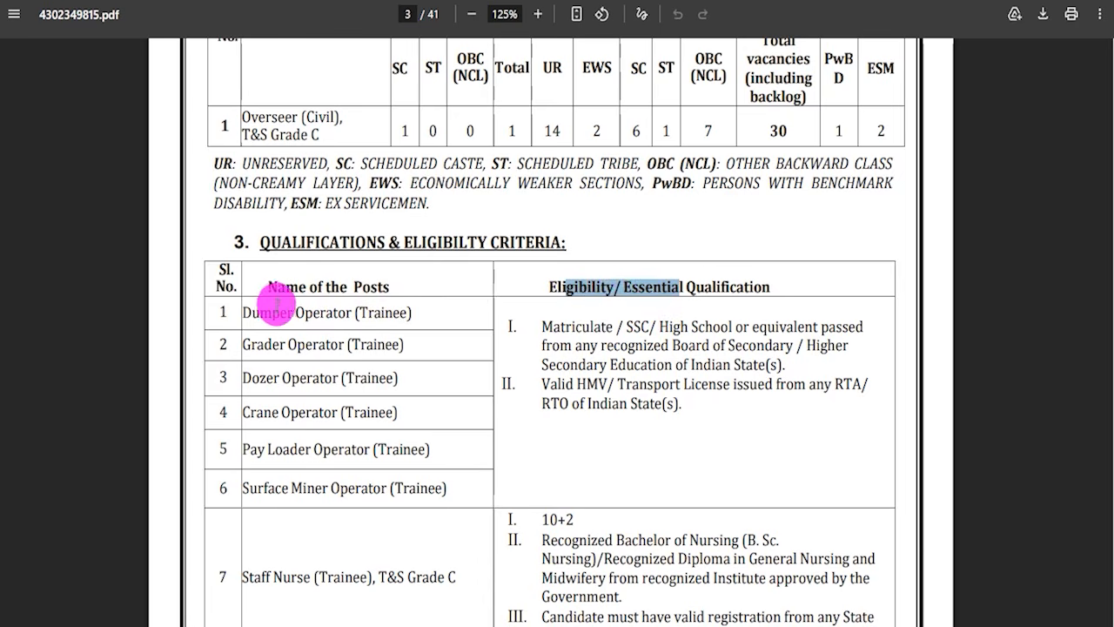
{"action": "left_click", "coordinate": [272, 311]}
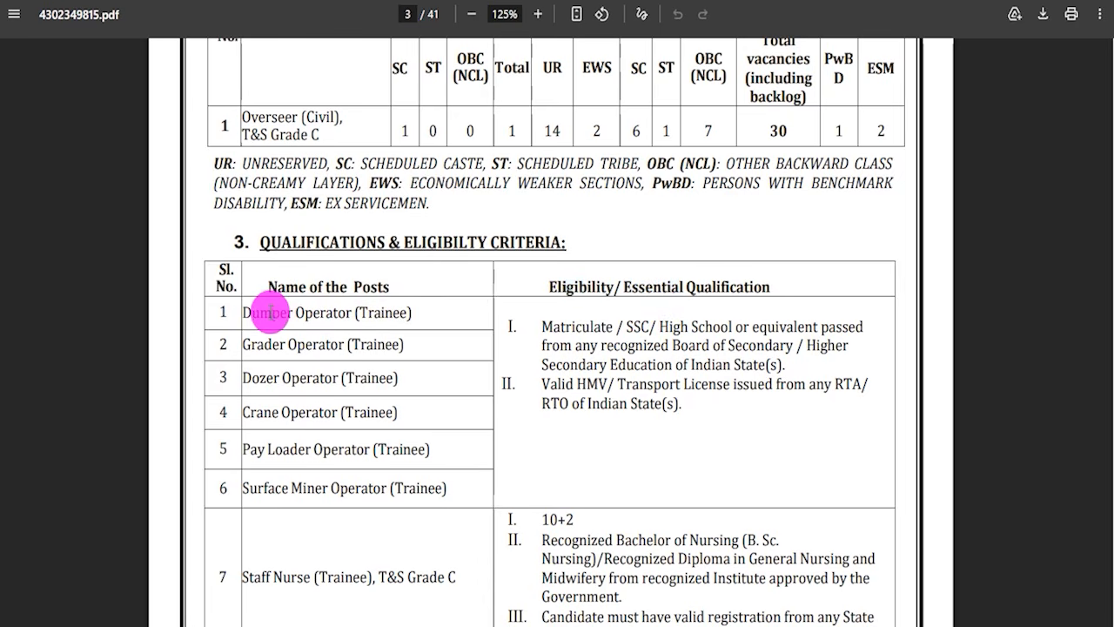
{"action": "left_click_drag", "start_coordinate": [272, 312], "coordinate": [763, 320]}
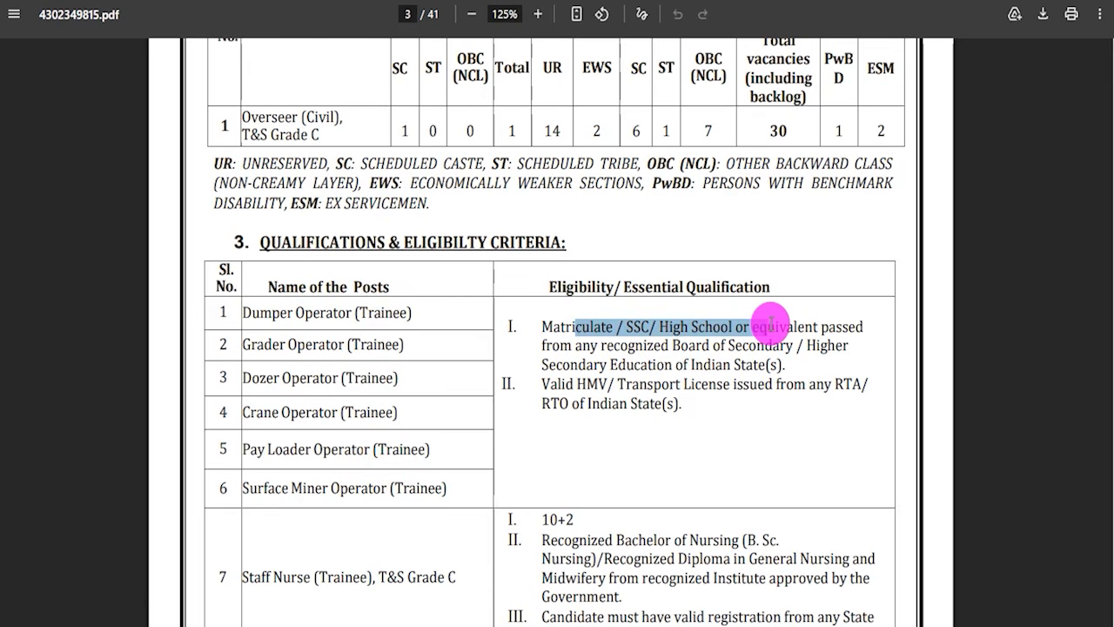
{"action": "left_click_drag", "start_coordinate": [772, 322], "coordinate": [766, 324]}
- Highlight the operator posts' requirement for a valid HMV/Transport License issued by any RTA/RTO of Indian States
{"action": "left_click", "coordinate": [558, 383]}
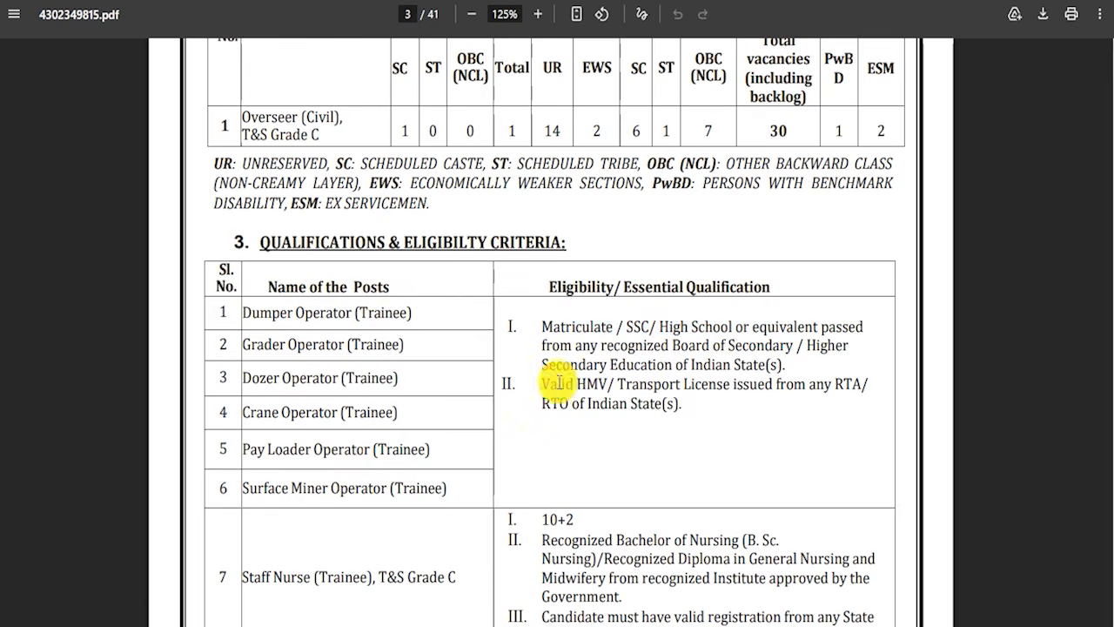
{"action": "left_click_drag", "start_coordinate": [625, 384], "coordinate": [764, 388]}
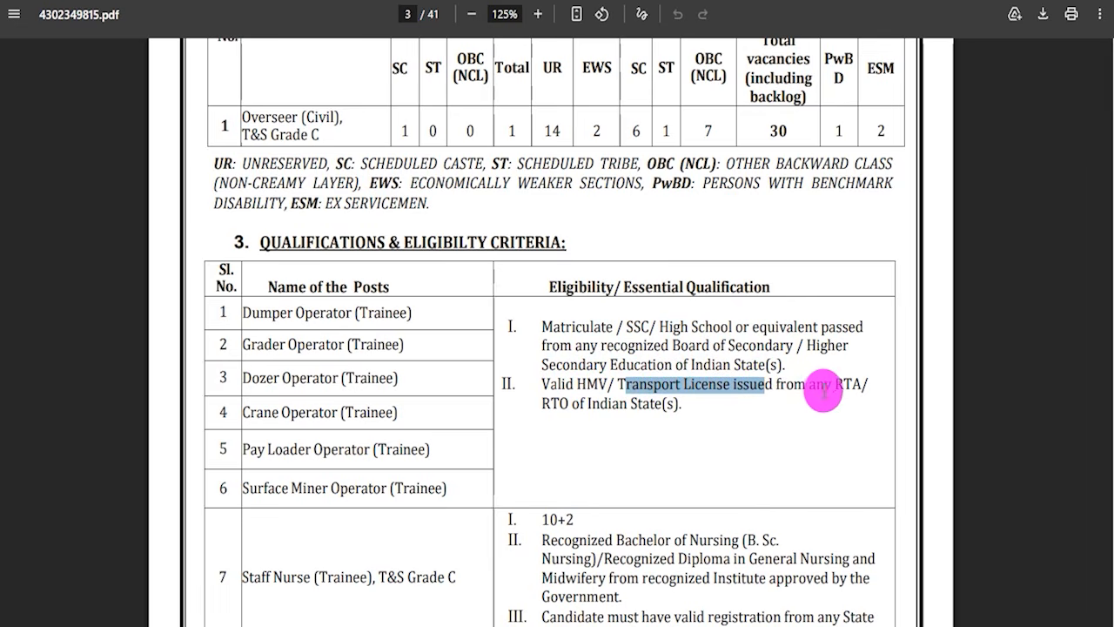
{"action": "left_click", "coordinate": [837, 383]}
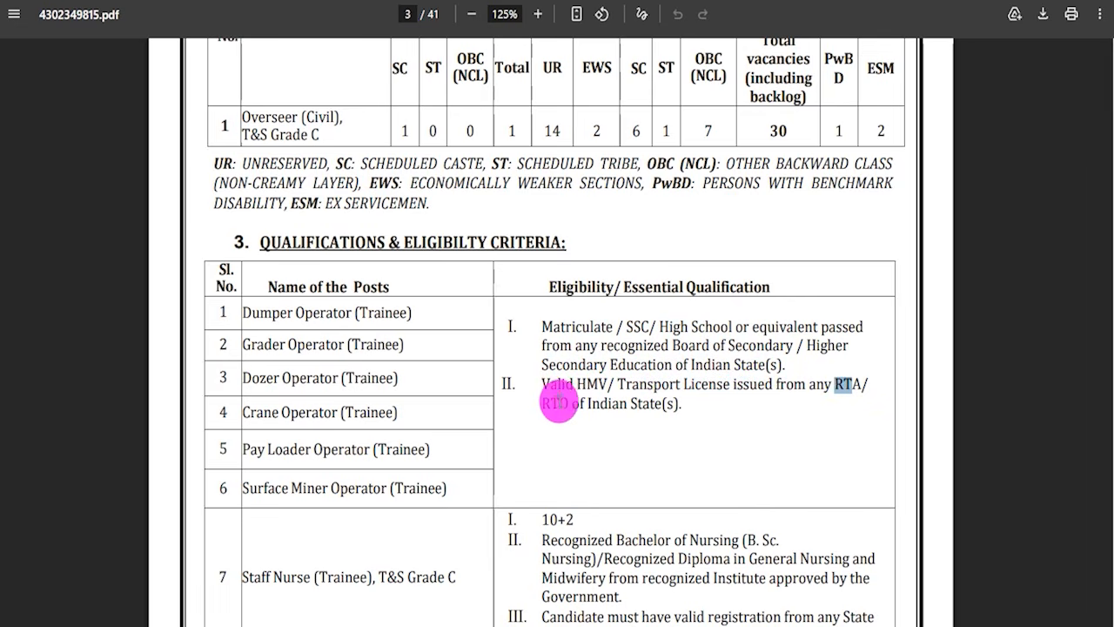
{"action": "left_click_drag", "start_coordinate": [551, 403], "coordinate": [626, 403]}
- Review the eligibility table beyond the operator posts and highlight the Pharmacist (Trainee) post
{"action": "scroll", "coordinate": [354, 396], "scroll_direction": "down", "scroll_amount": 2}
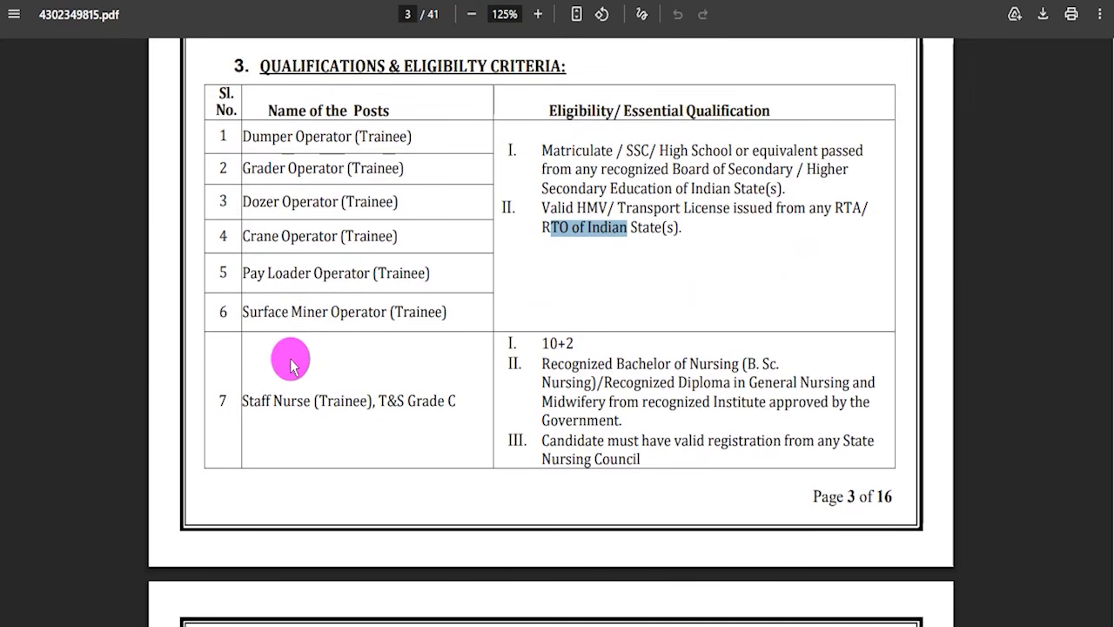
{"action": "scroll", "coordinate": [291, 363], "scroll_direction": "down", "scroll_amount": 3}
{"action": "left_click_drag", "start_coordinate": [242, 136], "coordinate": [323, 139]}
{"action": "left_click_drag", "start_coordinate": [272, 414], "coordinate": [355, 414]}
{"action": "scroll", "coordinate": [344, 424], "scroll_direction": "down", "scroll_amount": 2}
{"action": "scroll", "coordinate": [341, 426], "scroll_direction": "down", "scroll_amount": 2}
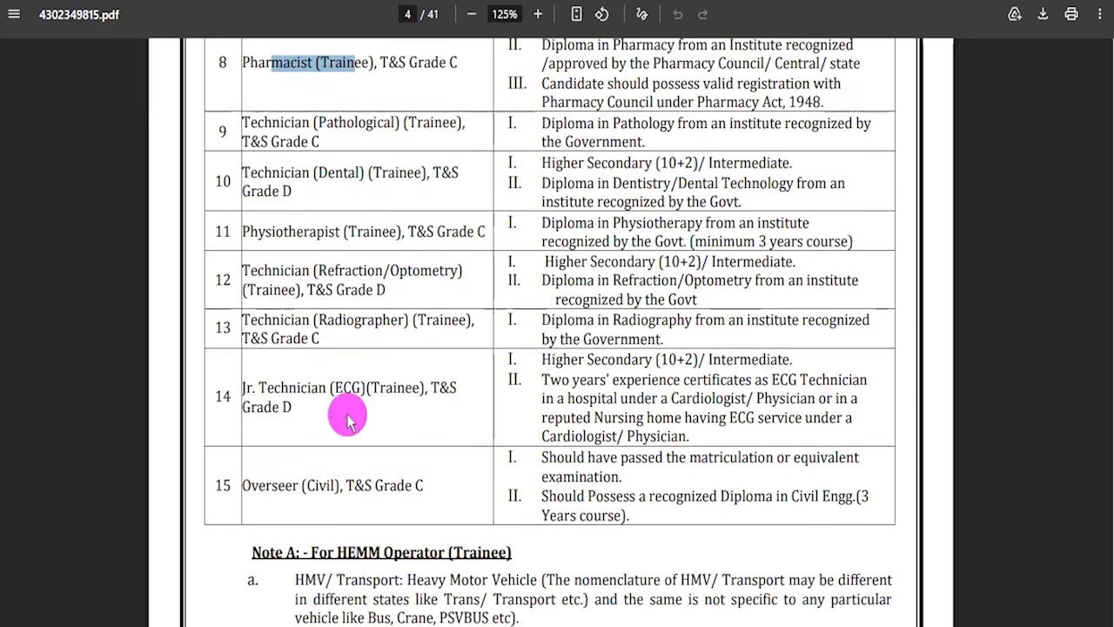
- Highlight the Radiographer, Jr. Technician (ECG) and Overseer (Civil) posts, along with the Overseer's Civil Engg. diploma requirement
{"action": "left_click_drag", "start_coordinate": [320, 321], "coordinate": [375, 323]}
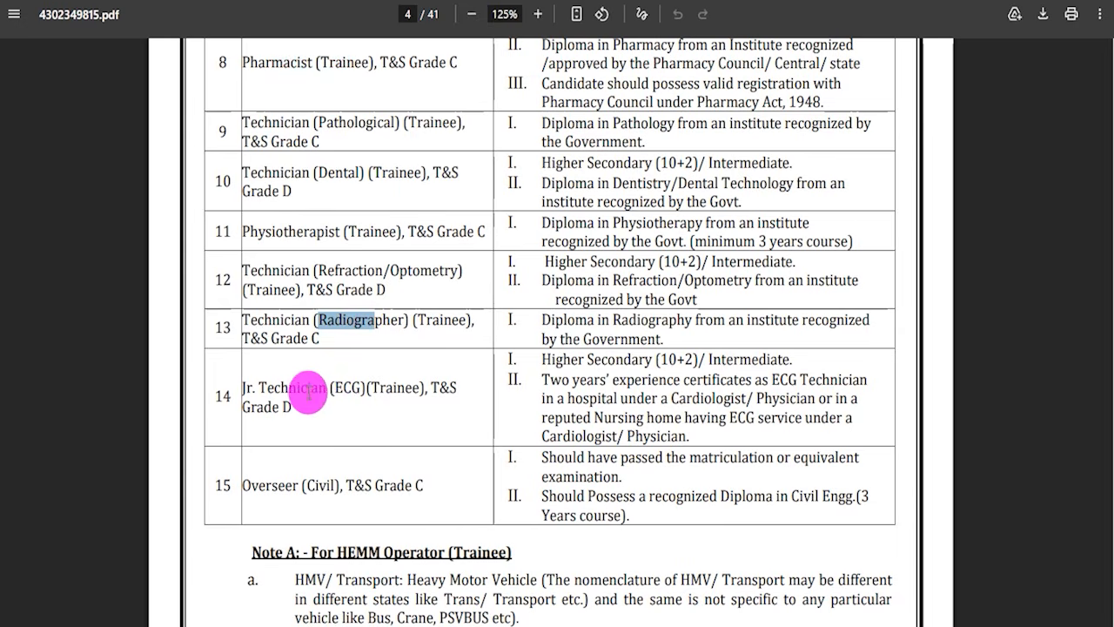
{"action": "left_click_drag", "start_coordinate": [307, 391], "coordinate": [423, 392]}
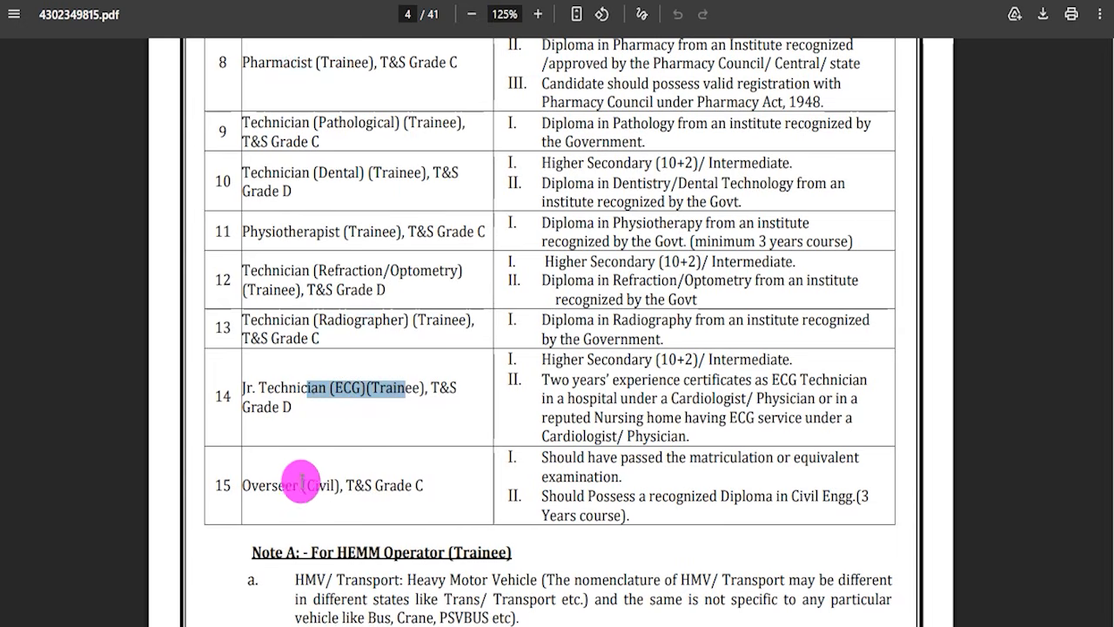
{"action": "left_click_drag", "start_coordinate": [302, 485], "coordinate": [355, 486]}
{"action": "left_click_drag", "start_coordinate": [543, 495], "coordinate": [636, 497]}
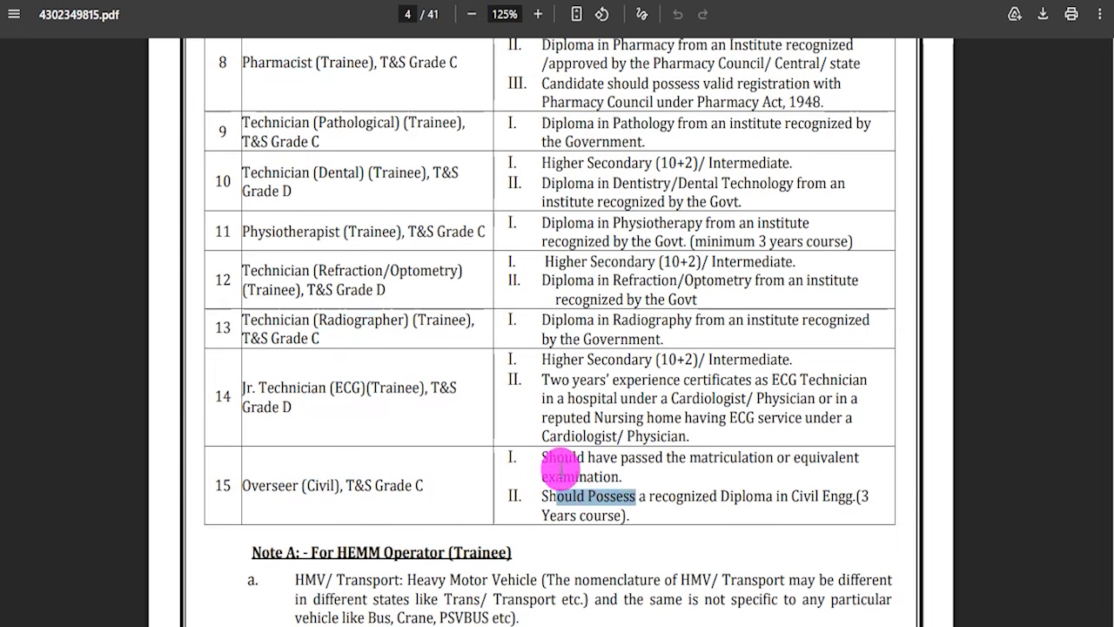
{"action": "scroll", "coordinate": [559, 465], "scroll_direction": "up", "scroll_amount": 4}
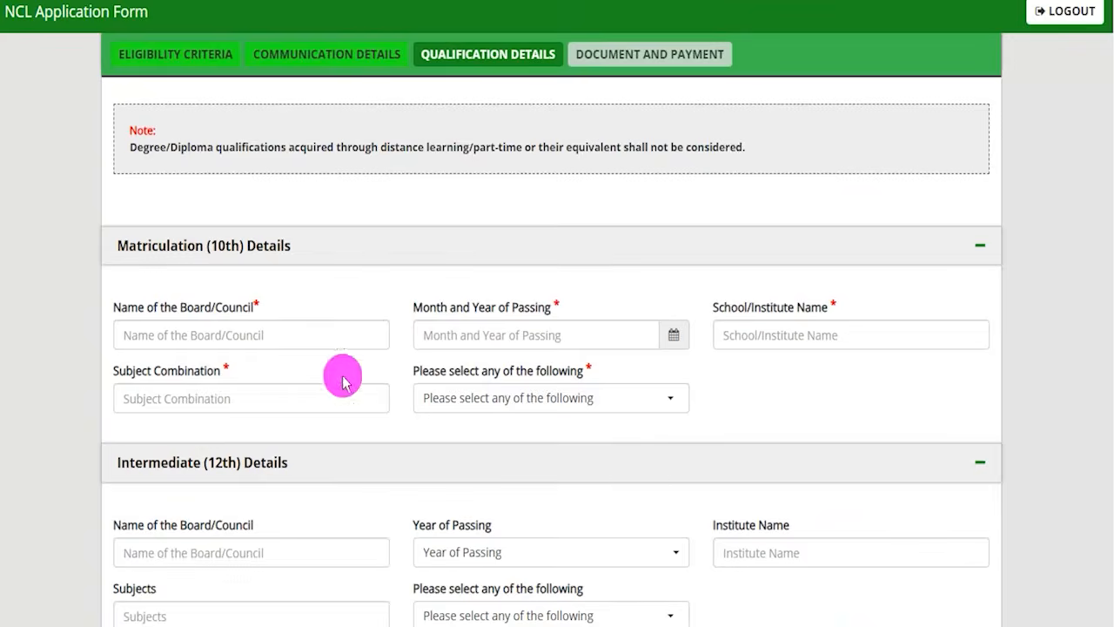
- Back in the application form, enter CBSE as the matriculation board and set the month and year of passing to 01/2019
{"action": "scroll", "coordinate": [410, 374], "scroll_direction": "down", "scroll_amount": 1}
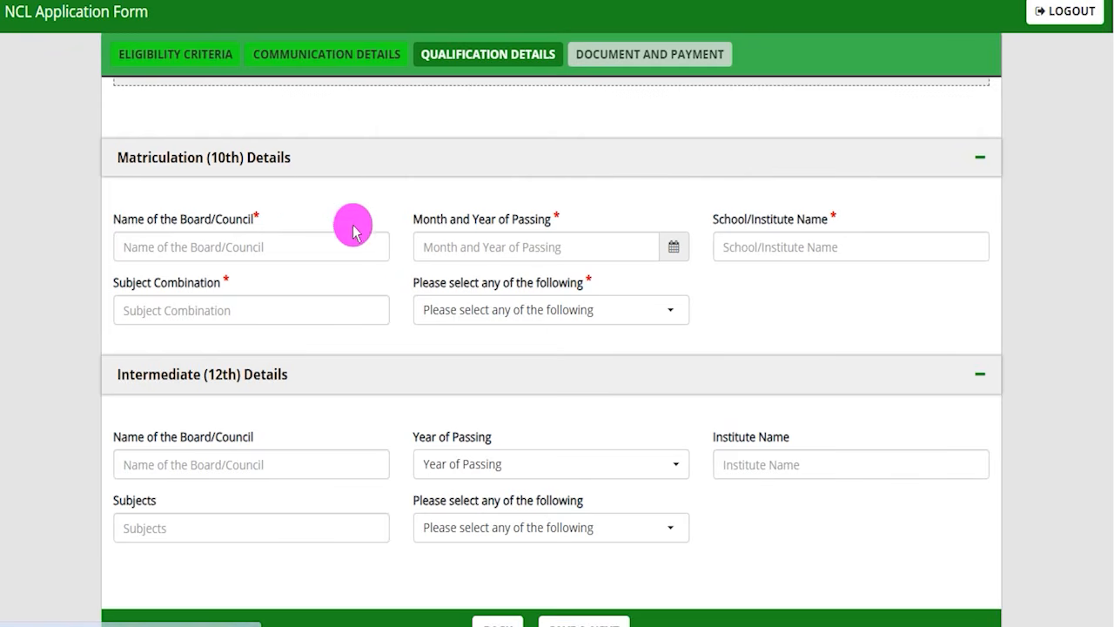
{"action": "left_click", "coordinate": [193, 250]}
{"action": "type", "text": "CBSE"}
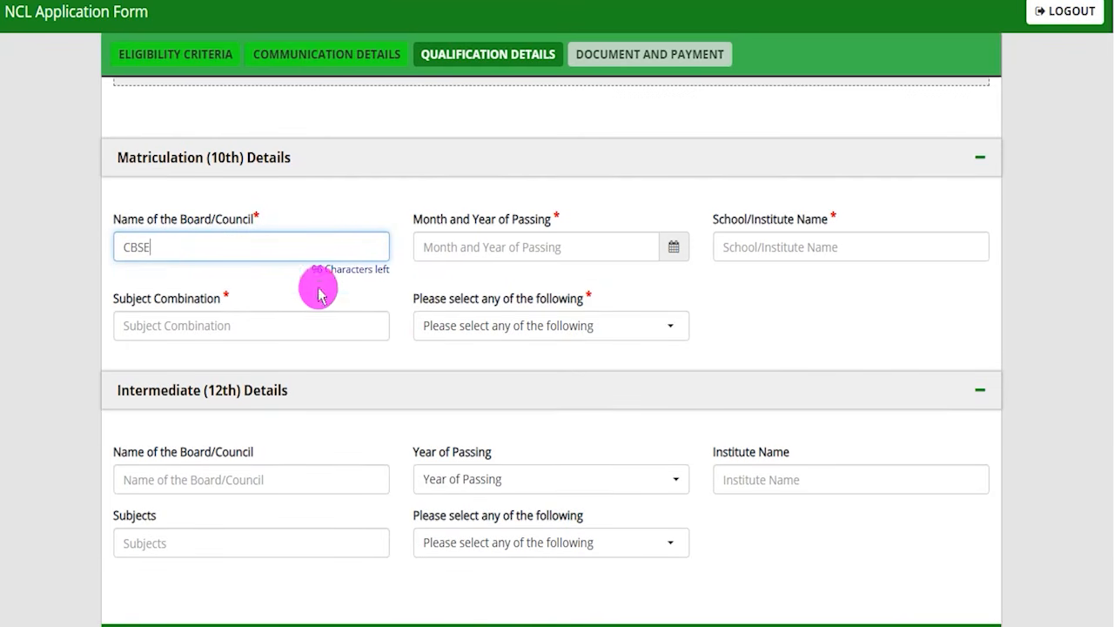
{"action": "left_click", "coordinate": [676, 253]}
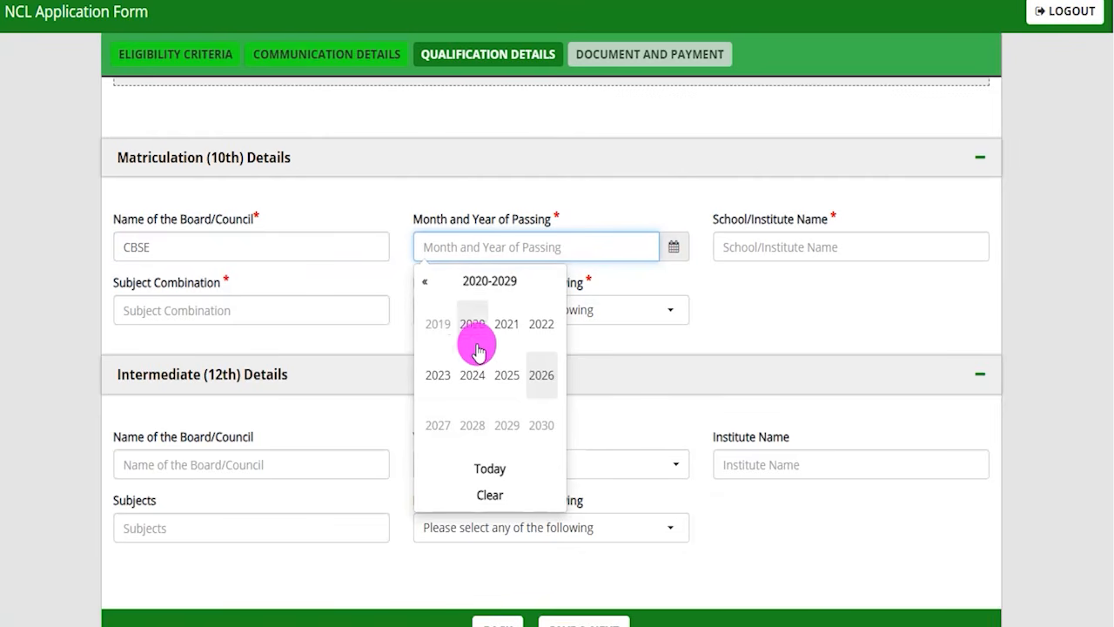
{"action": "left_click", "coordinate": [443, 326]}
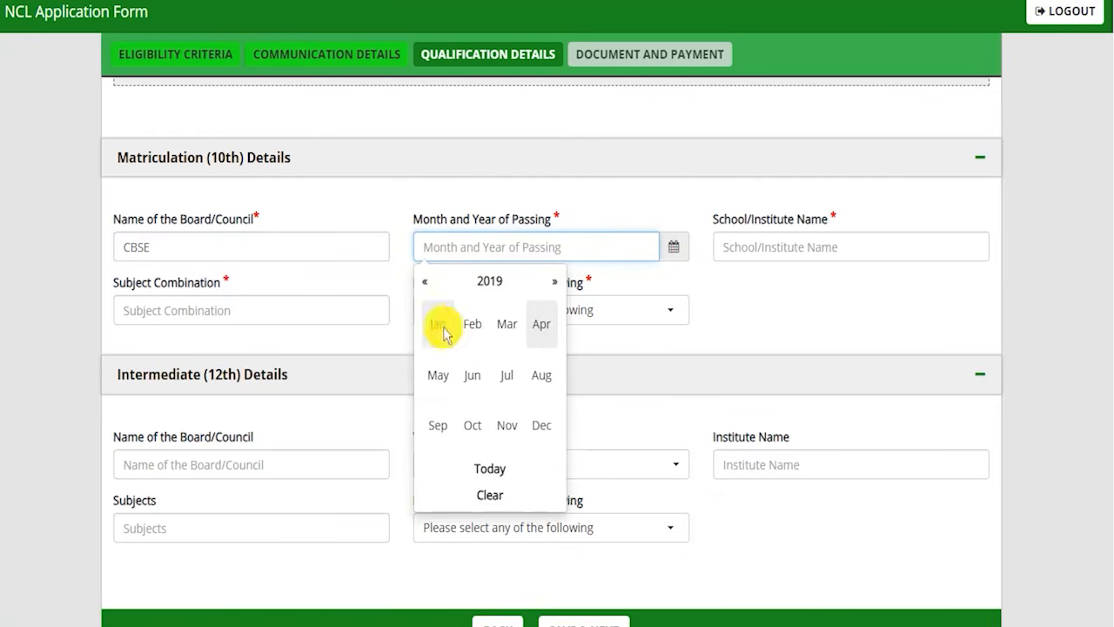
{"action": "left_click", "coordinate": [437, 324]}
- Point out the matriculation School/Institute Name and Subject Combination fields, and choose Percentage as the marks type
{"action": "left_click_drag", "start_coordinate": [733, 218], "coordinate": [796, 219]}
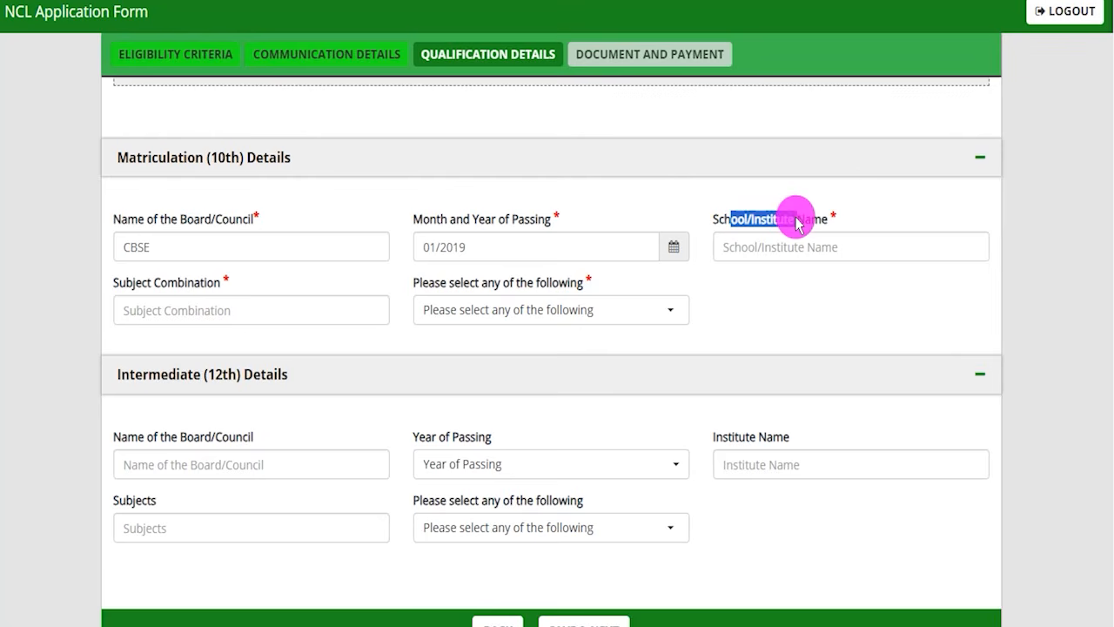
{"action": "left_click", "coordinate": [750, 247]}
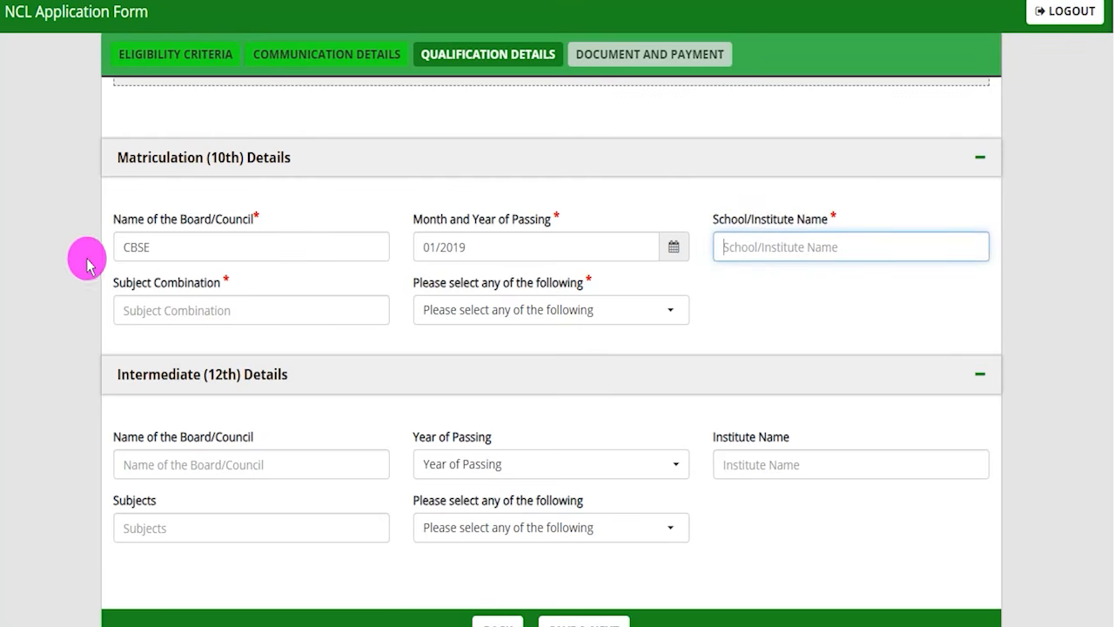
{"action": "left_click", "coordinate": [174, 307]}
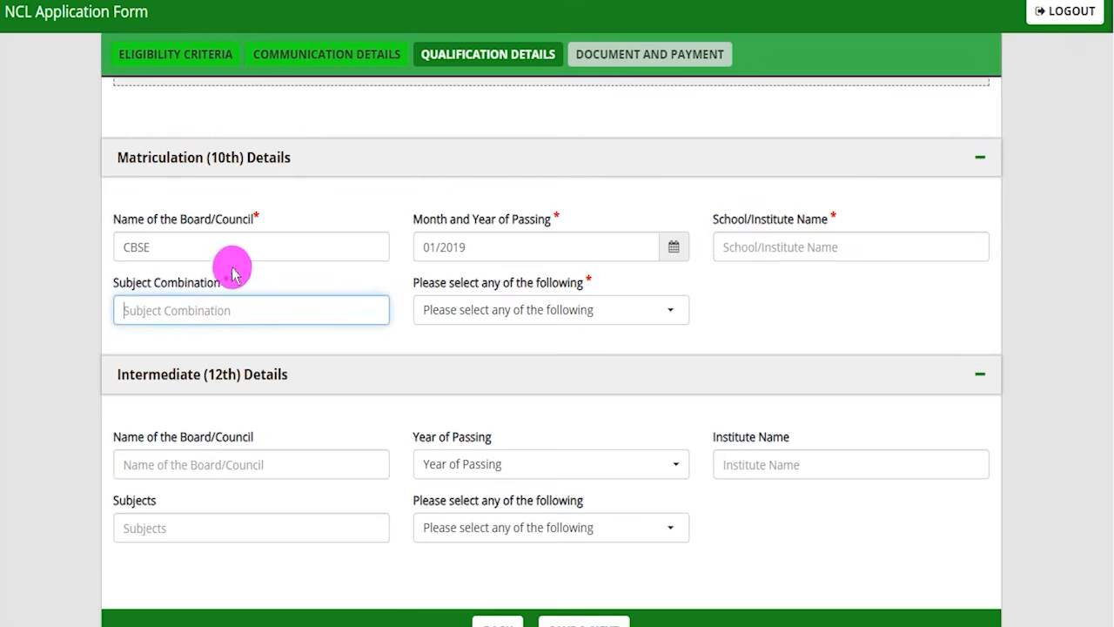
{"action": "left_click", "coordinate": [528, 309]}
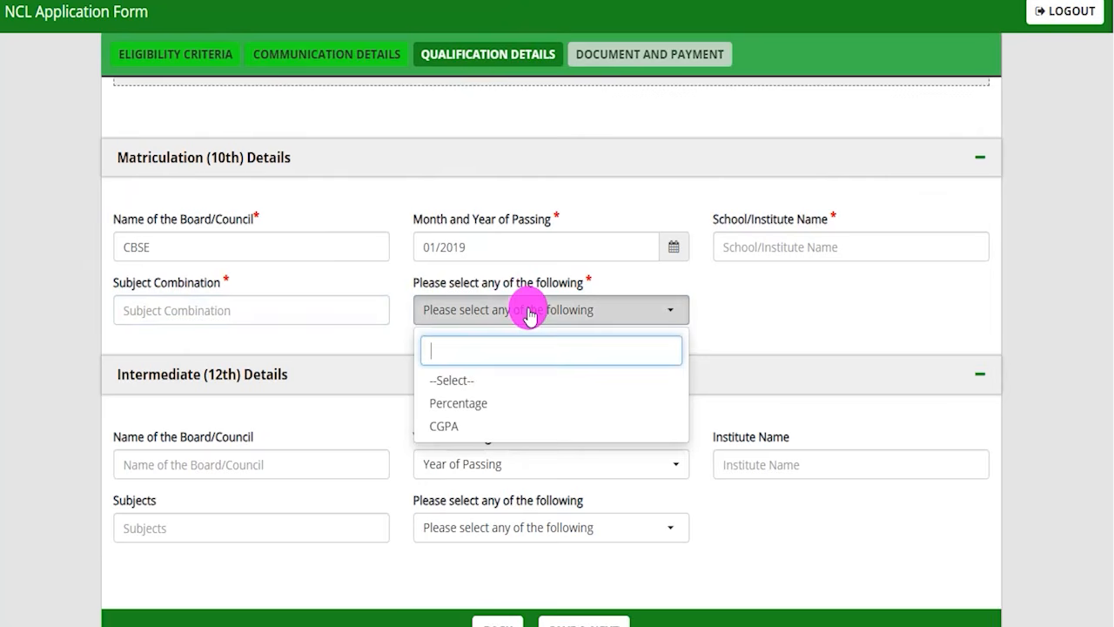
{"action": "left_click", "coordinate": [455, 406]}
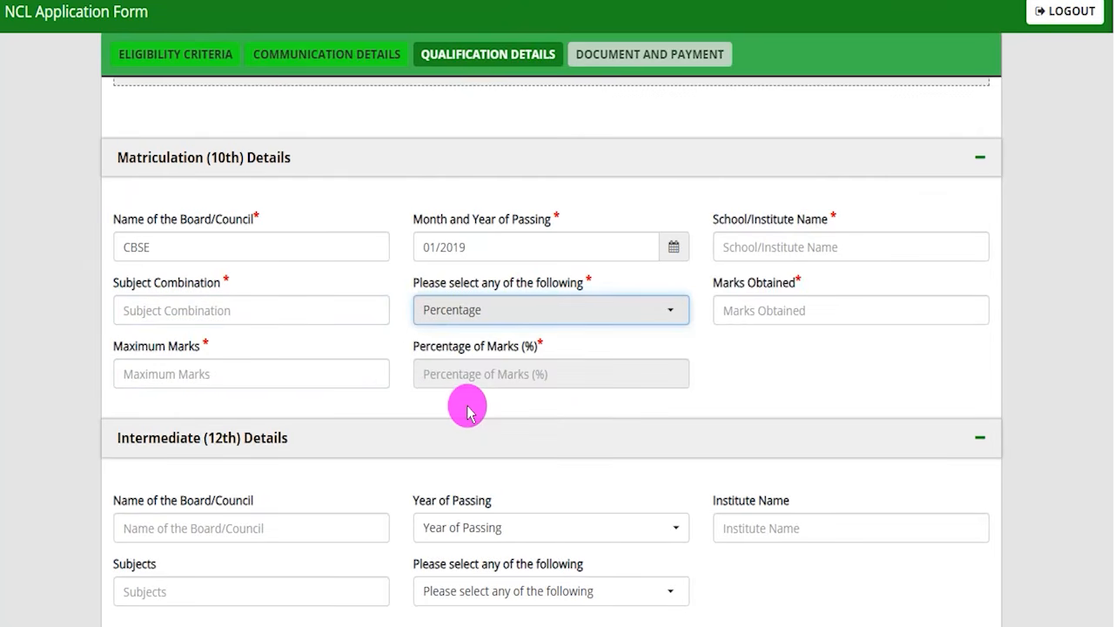
- Enter 450 as the matriculation marks obtained and 600 as the maximum marks
{"action": "left_click", "coordinate": [740, 309]}
{"action": "type", "text": "450"}
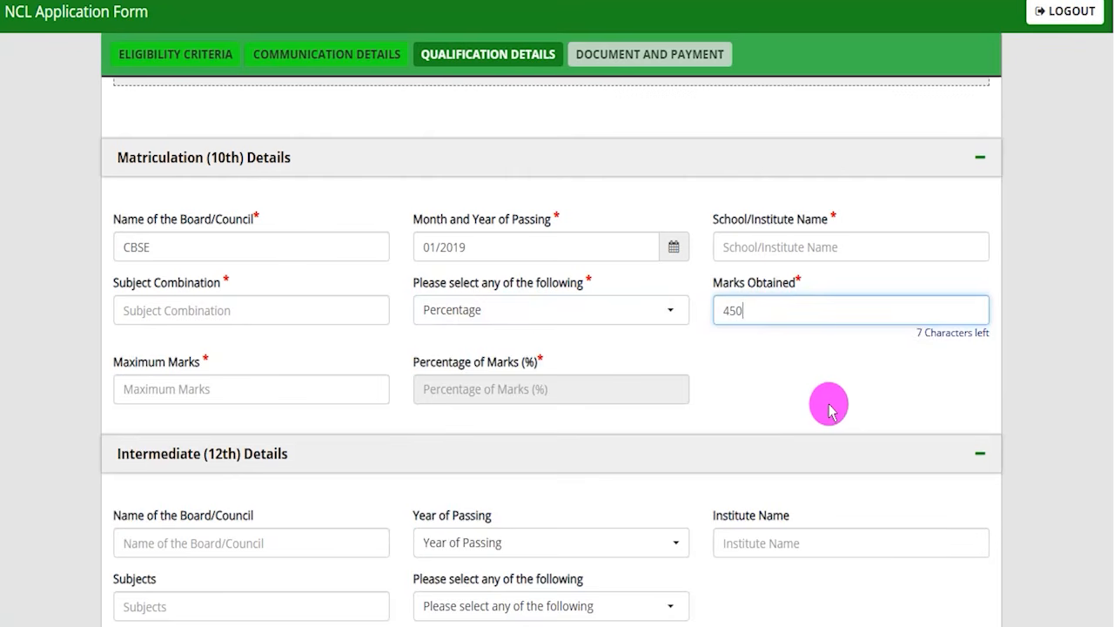
{"action": "left_click", "coordinate": [829, 406]}
{"action": "left_click", "coordinate": [178, 376]}
{"action": "type", "text": "600"}
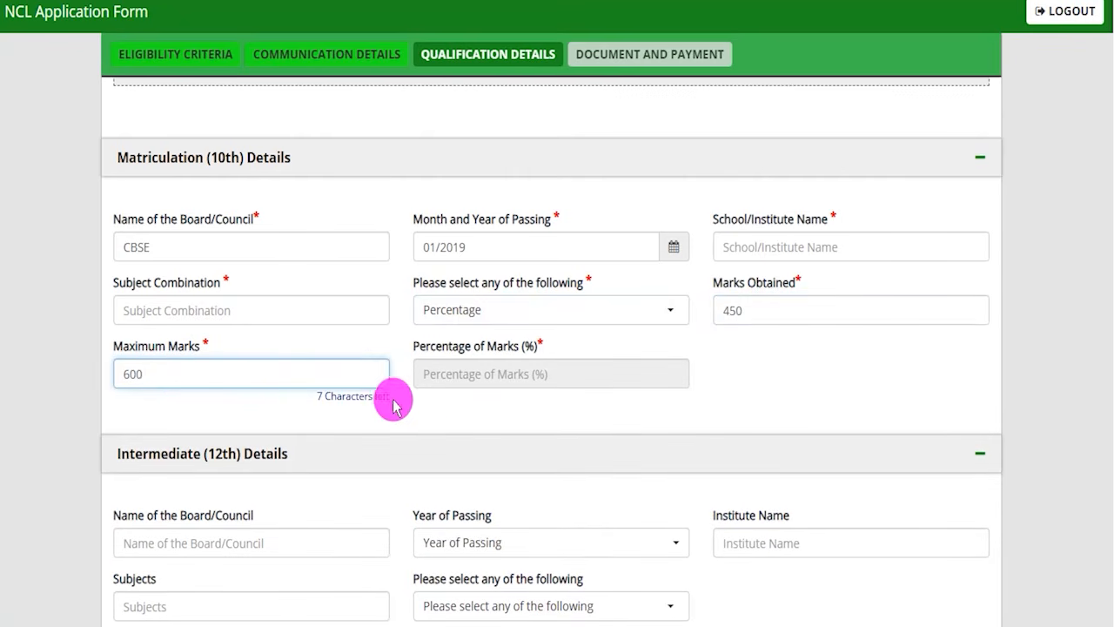
{"action": "left_click", "coordinate": [457, 407]}
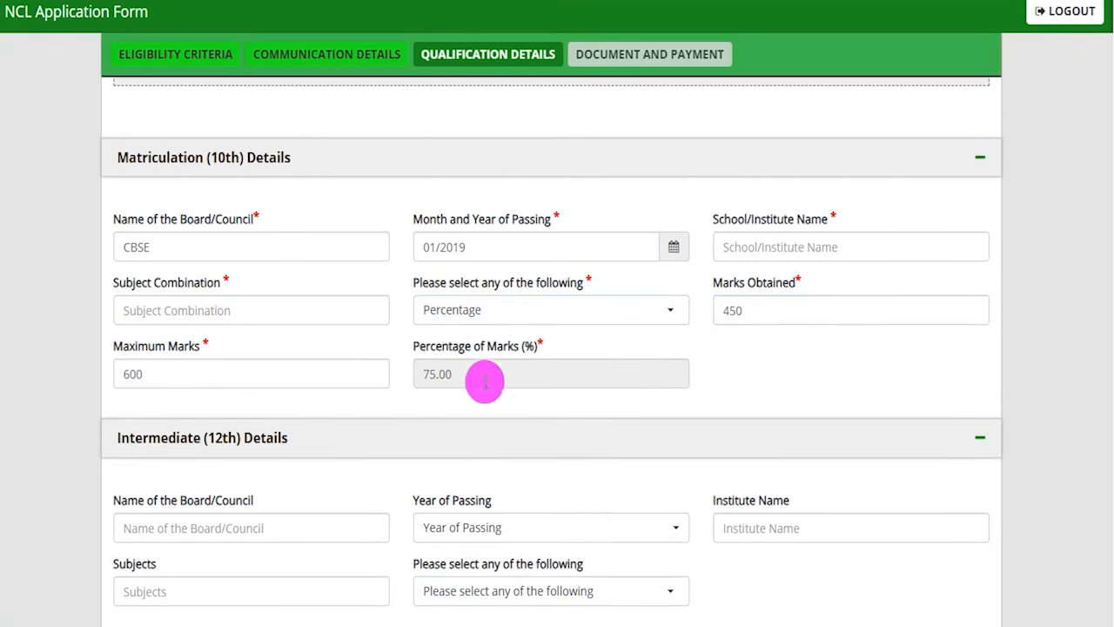
- In the Intermediate (12th) details, enter CBSE as the board and 2021 as the year of passing, and point out Institute Name and Subjects
{"action": "scroll", "coordinate": [470, 383], "scroll_direction": "down", "scroll_amount": 2}
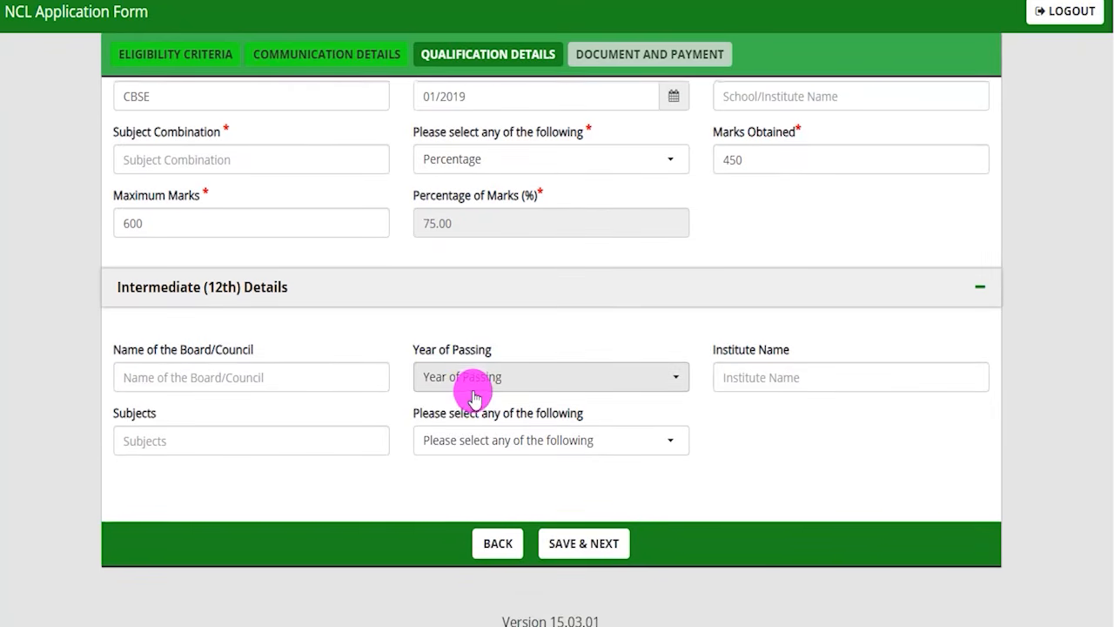
{"action": "scroll", "coordinate": [418, 304], "scroll_direction": "up", "scroll_amount": 1}
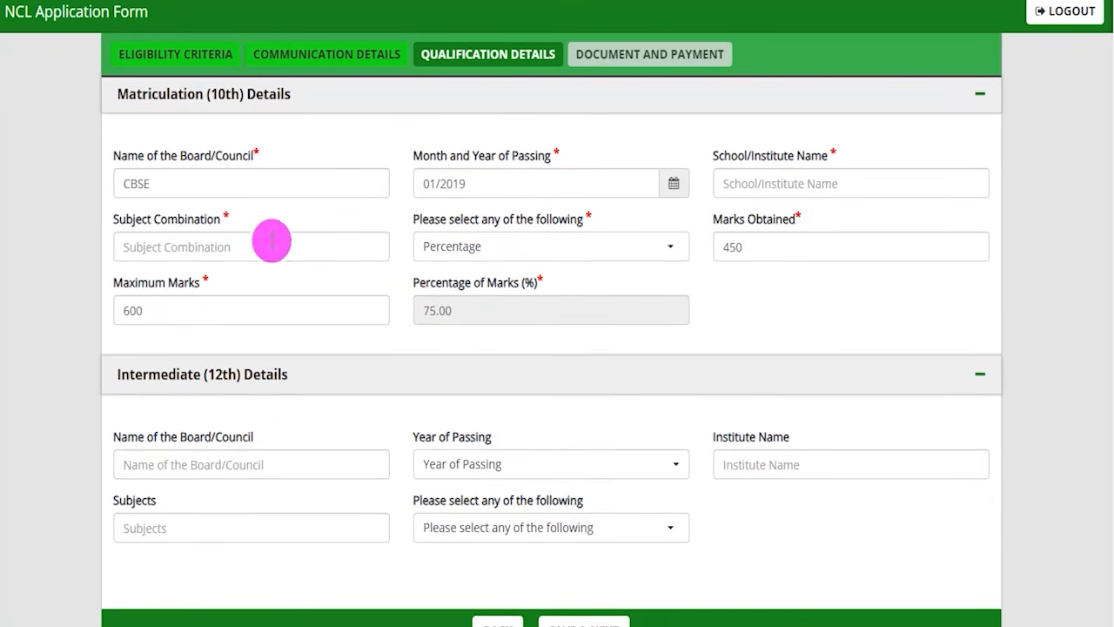
{"action": "scroll", "coordinate": [390, 384], "scroll_direction": "down", "scroll_amount": 1}
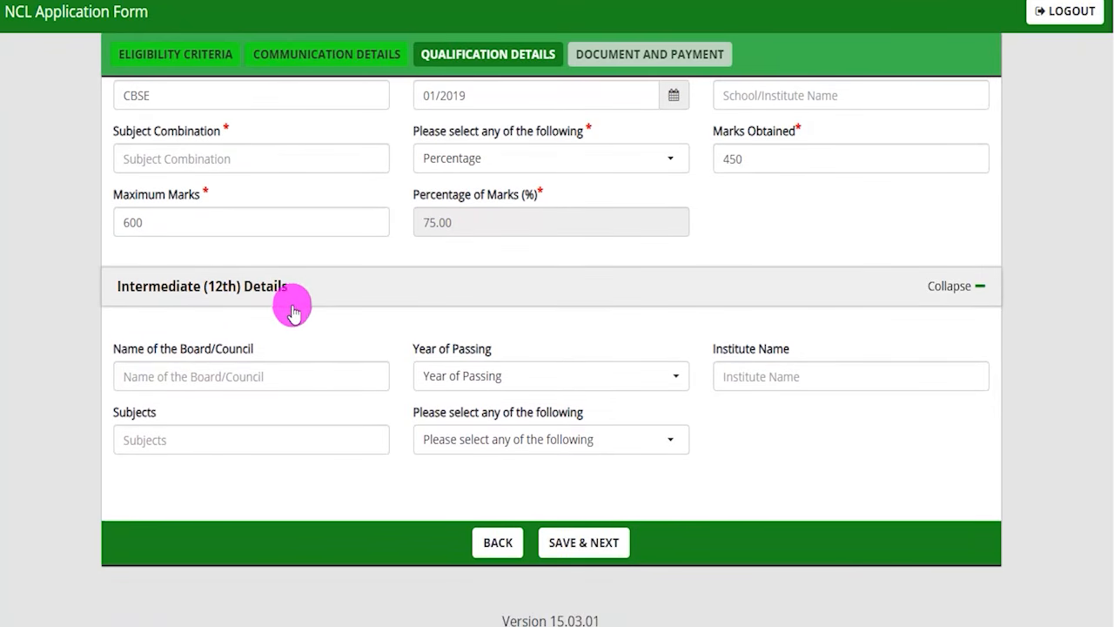
{"action": "left_click_drag", "start_coordinate": [113, 348], "coordinate": [235, 353]}
{"action": "left_click", "coordinate": [195, 377]}
{"action": "type", "text": "CBSE"}
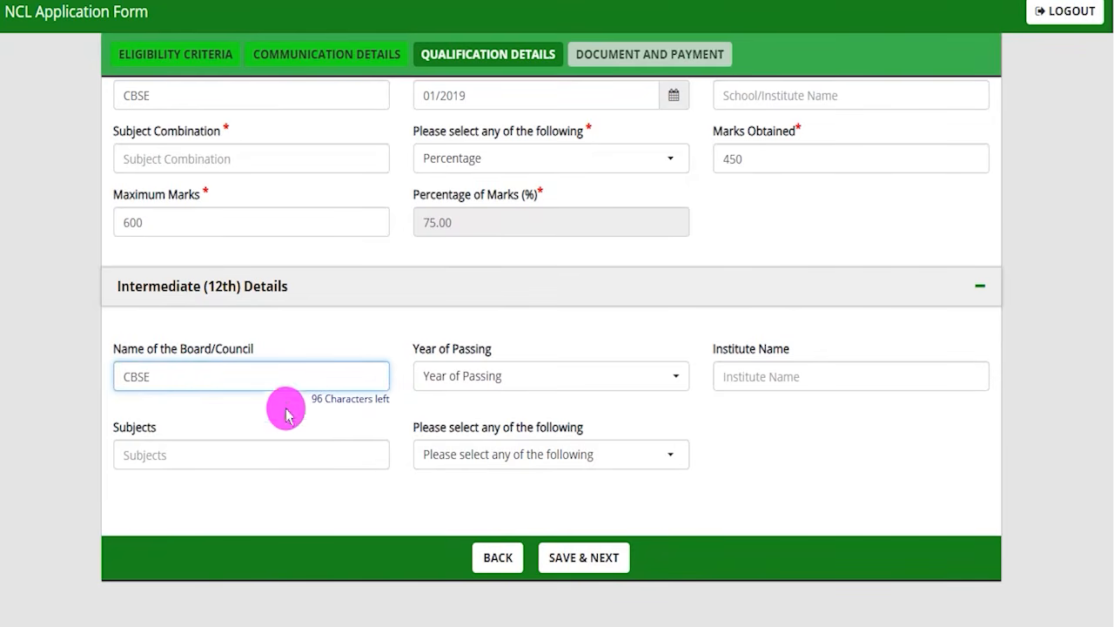
{"action": "left_click", "coordinate": [505, 376]}
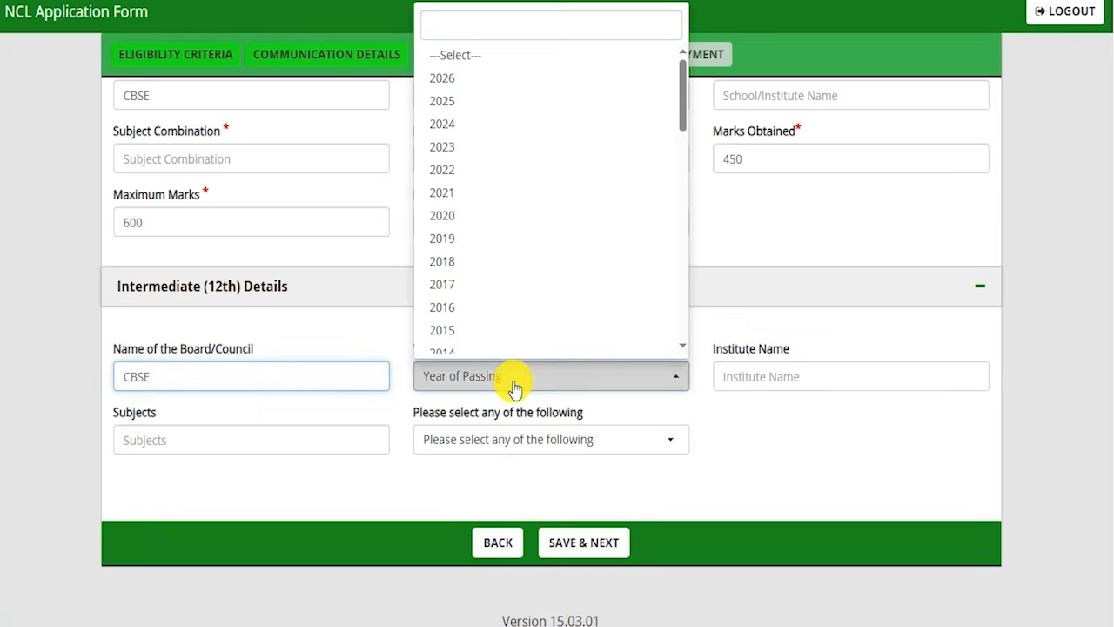
{"action": "left_click", "coordinate": [448, 192]}
{"action": "left_click", "coordinate": [763, 376]}
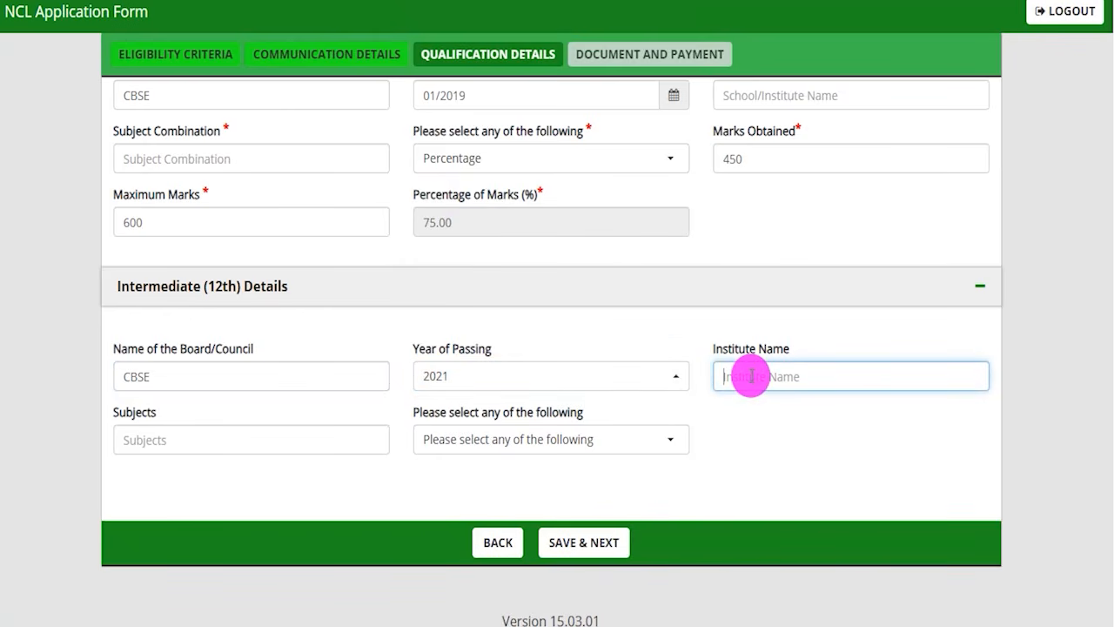
{"action": "left_click", "coordinate": [165, 439]}
- Choose Percentage as the intermediate marks type, enter 450 marks obtained out of 600 maximum, and point out the calculated percentage
{"action": "left_click", "coordinate": [484, 444]}
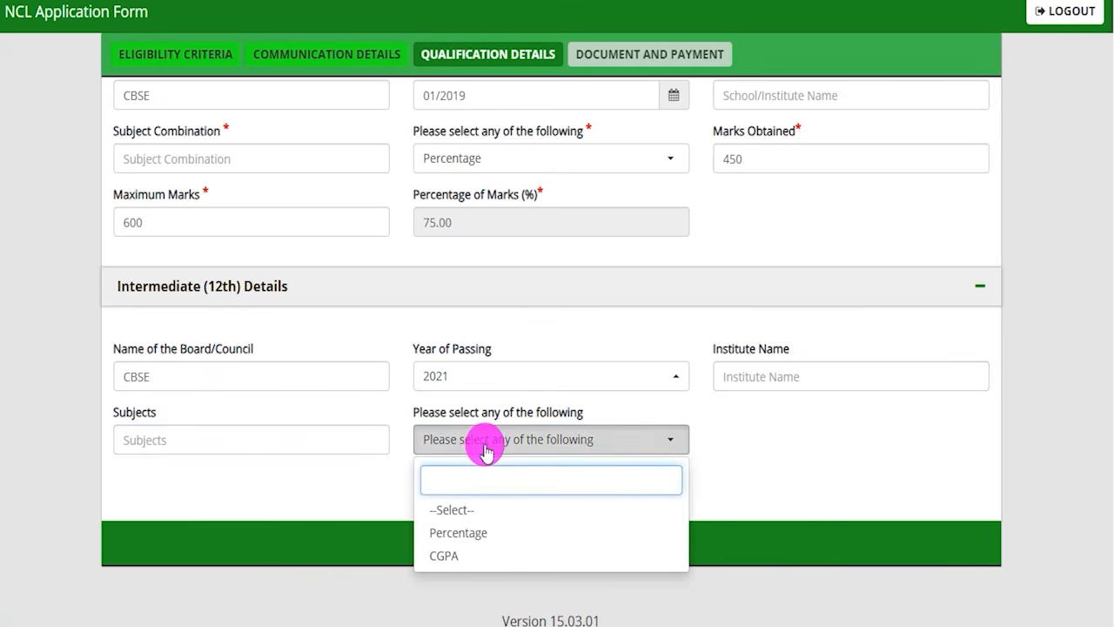
{"action": "left_click", "coordinate": [480, 534]}
{"action": "left_click", "coordinate": [757, 440]}
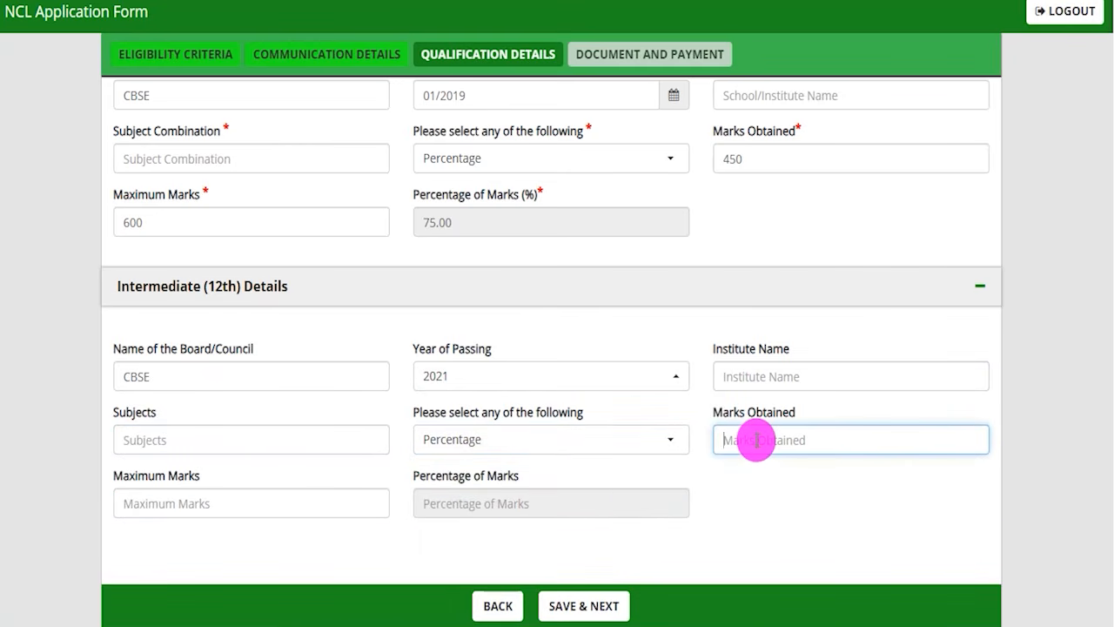
{"action": "type", "text": "450"}
{"action": "key", "text": "Tab"}
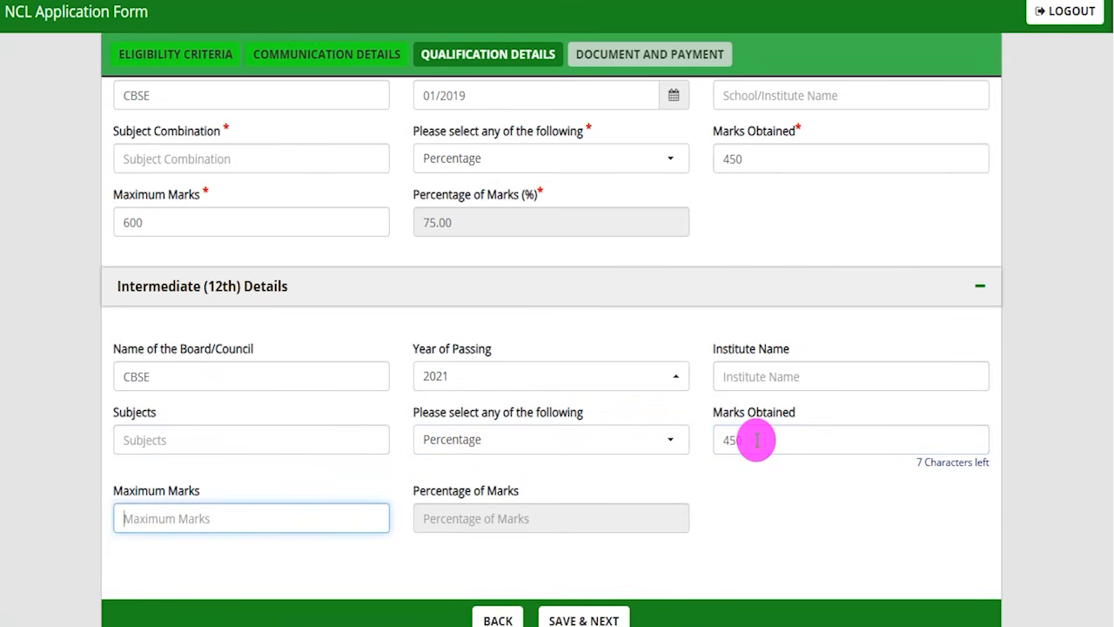
{"action": "type", "text": "60"}
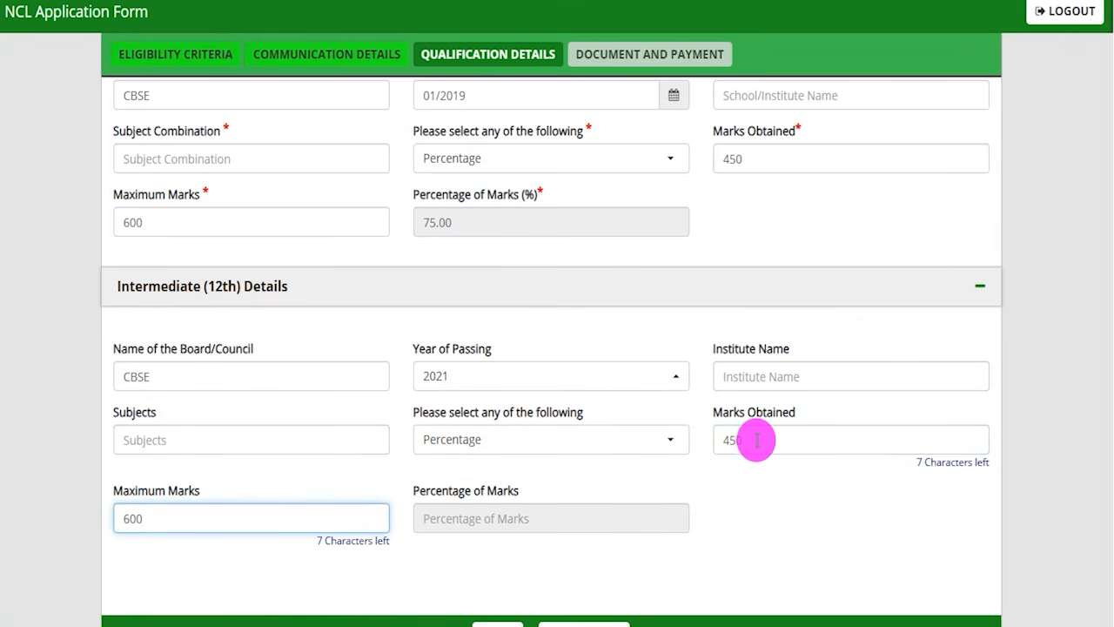
{"action": "type", "text": "0"}
{"action": "left_click", "coordinate": [766, 513]}
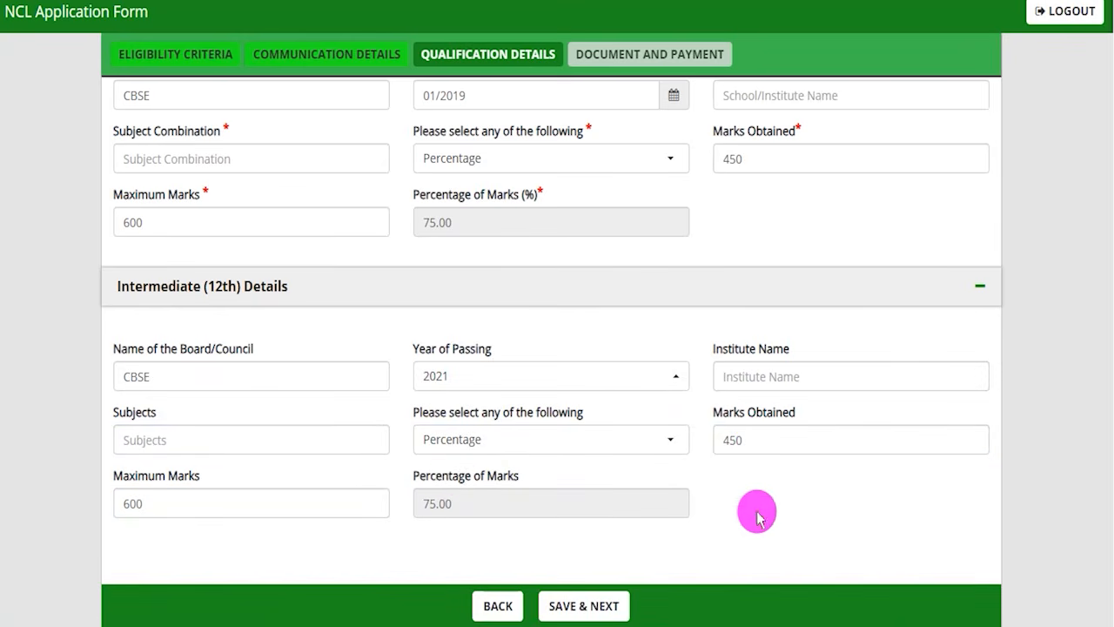
{"action": "left_click_drag", "start_coordinate": [425, 504], "coordinate": [493, 504]}
{"action": "left_click", "coordinate": [759, 518]}
- Save the qualification details and proceed to the Document and Payment section
{"action": "scroll", "coordinate": [756, 515], "scroll_direction": "down", "scroll_amount": 1}
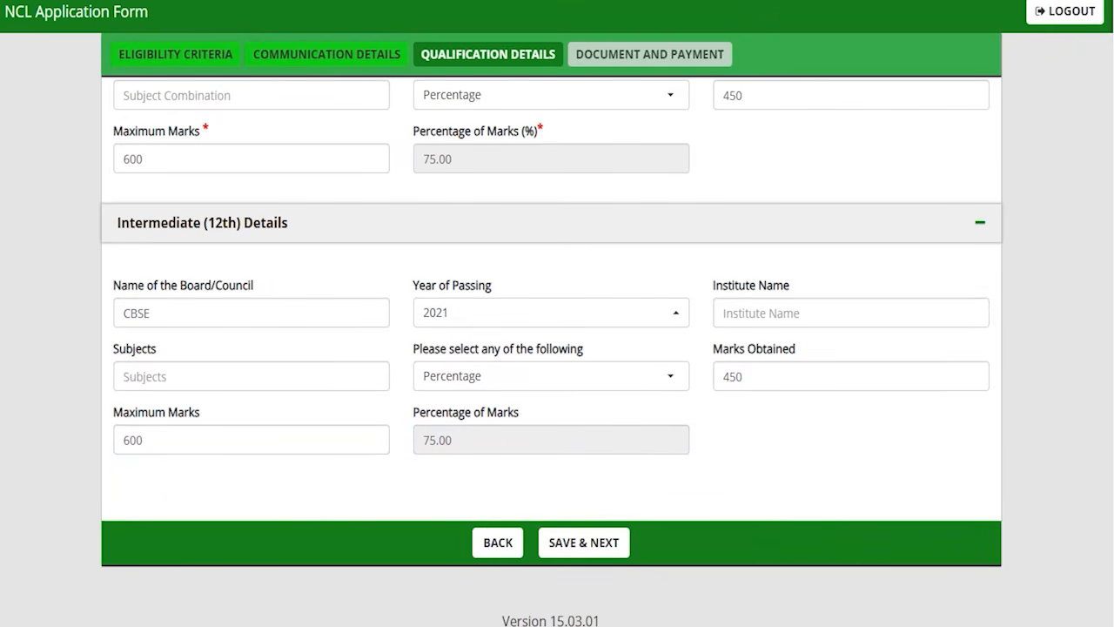
{"action": "left_click_drag", "start_coordinate": [774, 435], "coordinate": [632, 527]}
{"action": "left_click", "coordinate": [624, 531]}
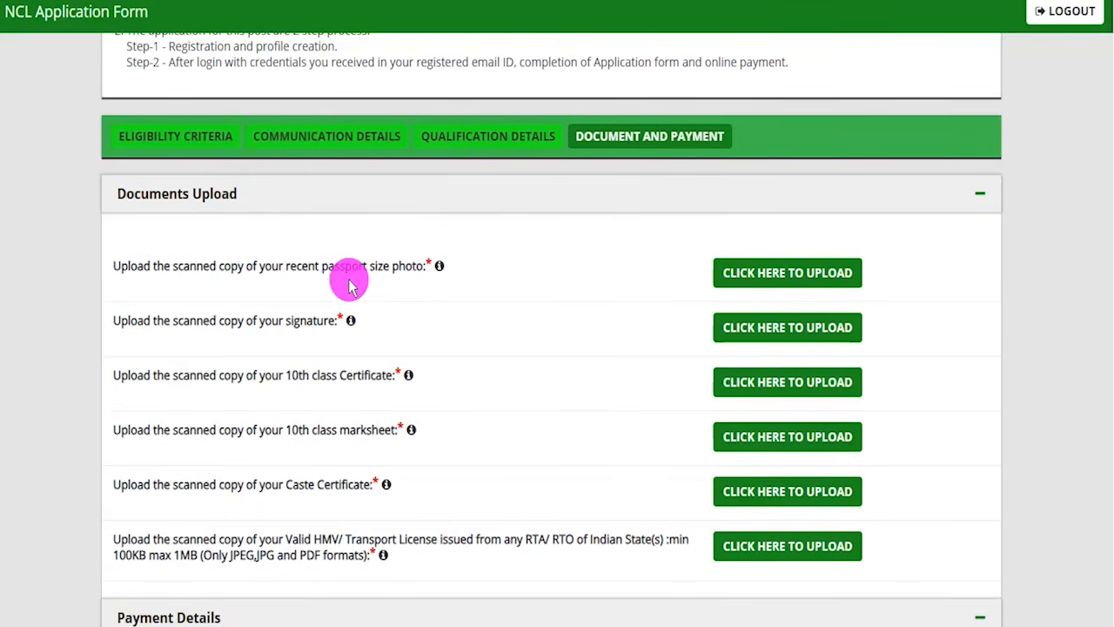
- Highlight the required uploads: passport photo, signature, 10th class certificate and marksheet, Caste Certificate, and HMV/Transport License
{"action": "left_click_drag", "start_coordinate": [278, 270], "coordinate": [392, 264]}
{"action": "left_click_drag", "start_coordinate": [222, 321], "coordinate": [289, 320]}
{"action": "left_click_drag", "start_coordinate": [259, 376], "coordinate": [339, 377]}
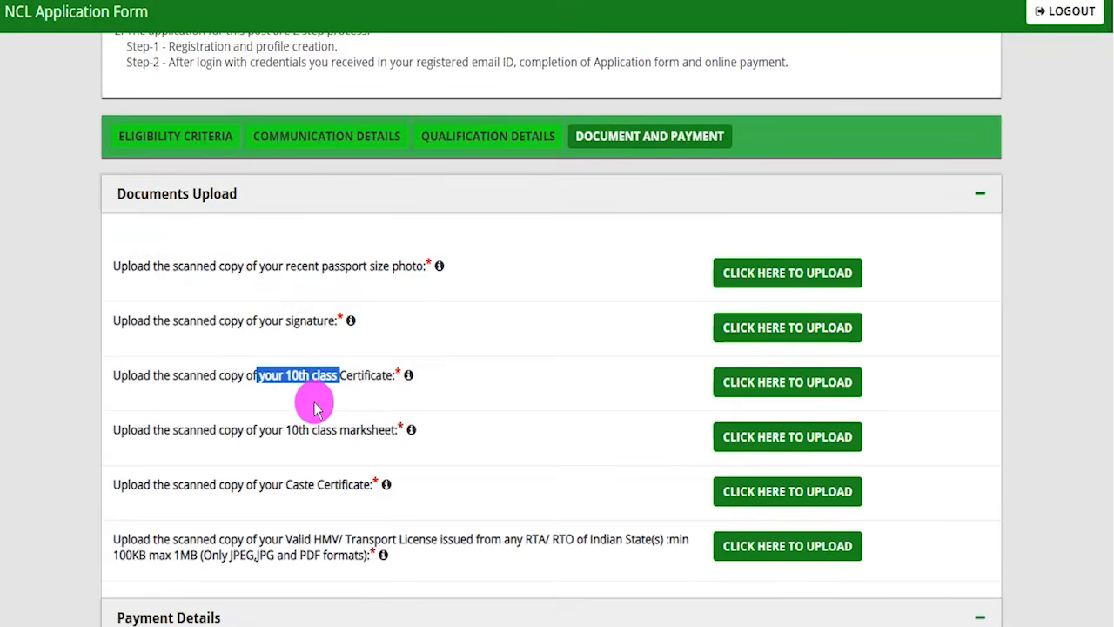
{"action": "left_click_drag", "start_coordinate": [263, 429], "coordinate": [350, 431]}
{"action": "left_click_drag", "start_coordinate": [253, 485], "coordinate": [346, 490]}
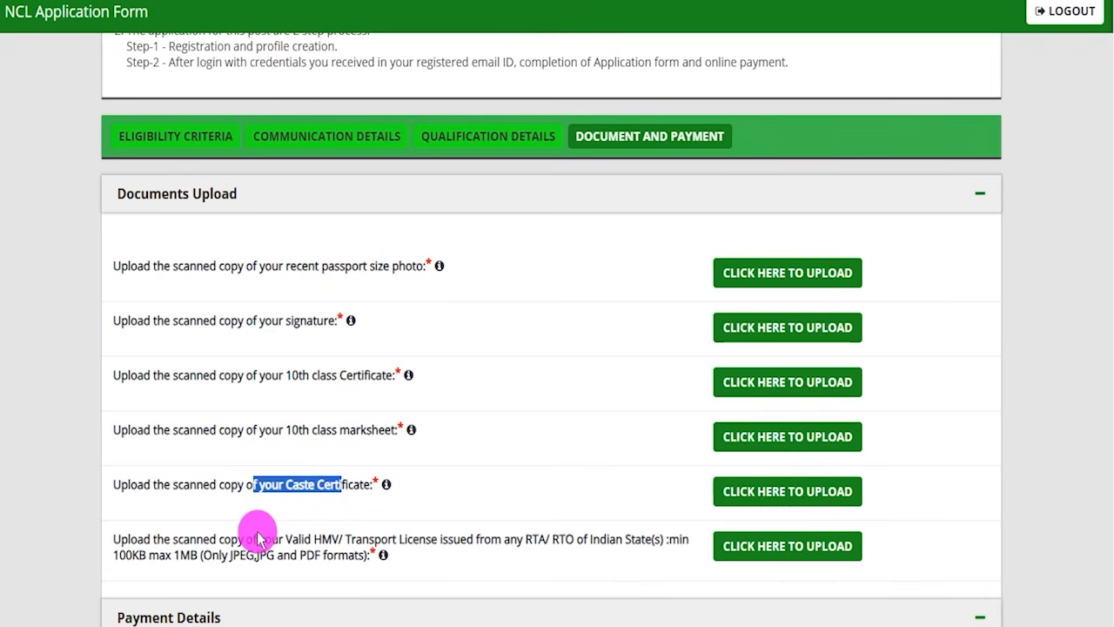
{"action": "left_click_drag", "start_coordinate": [176, 539], "coordinate": [258, 541]}
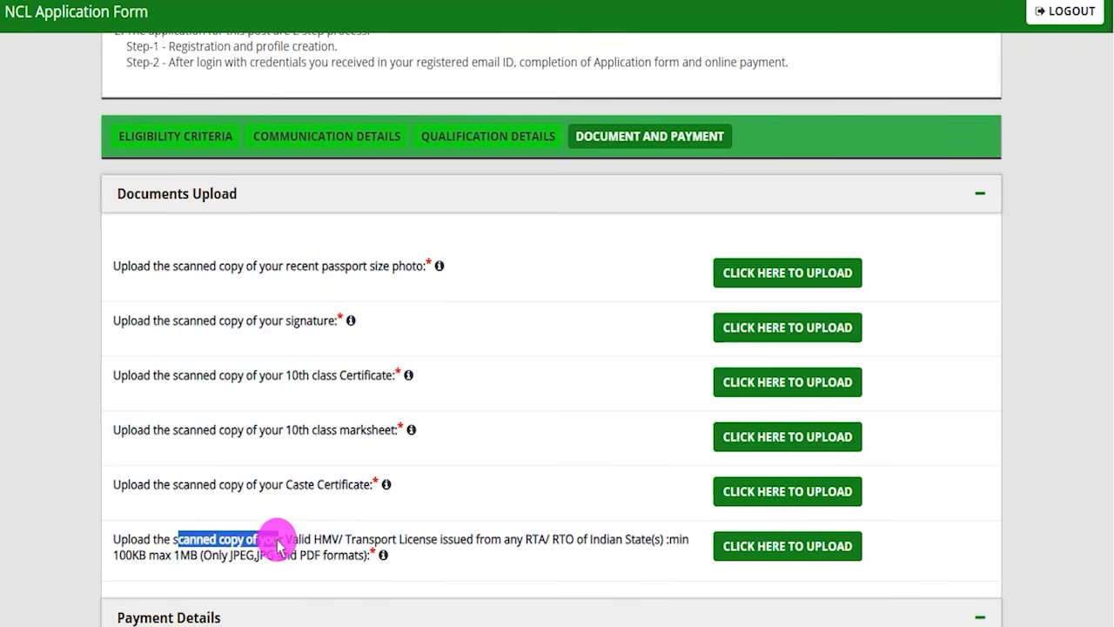
{"action": "left_click_drag", "start_coordinate": [332, 544], "coordinate": [435, 545]}
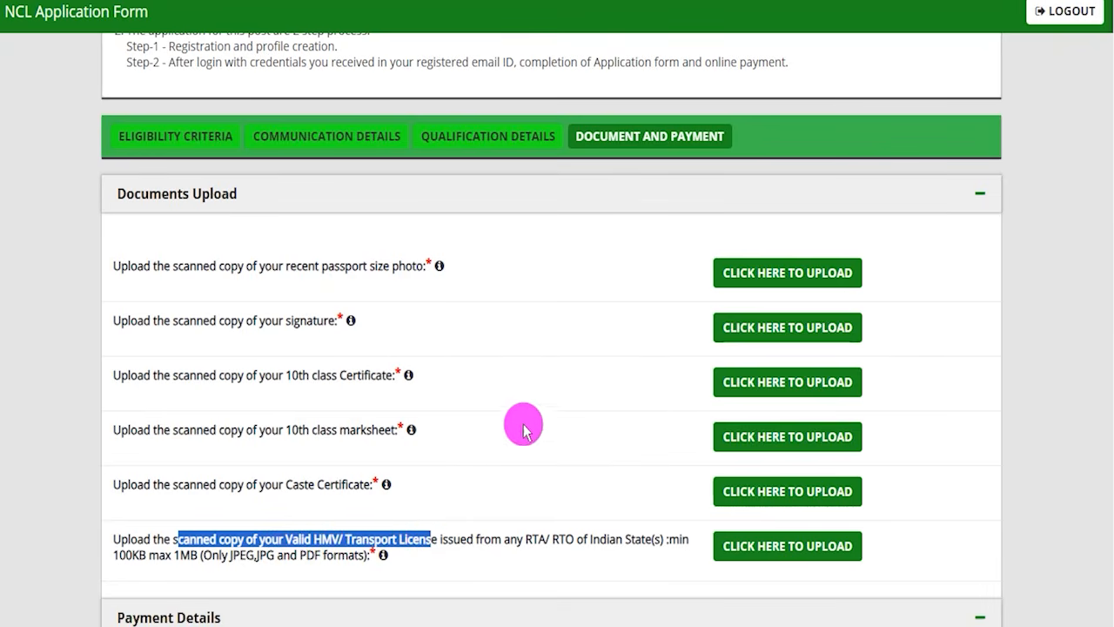
- Open the passport photo upload, highlight its instructions on background, file size, format and dimensions, and close it without uploading
{"action": "left_click_drag", "start_coordinate": [178, 271], "coordinate": [390, 265]}
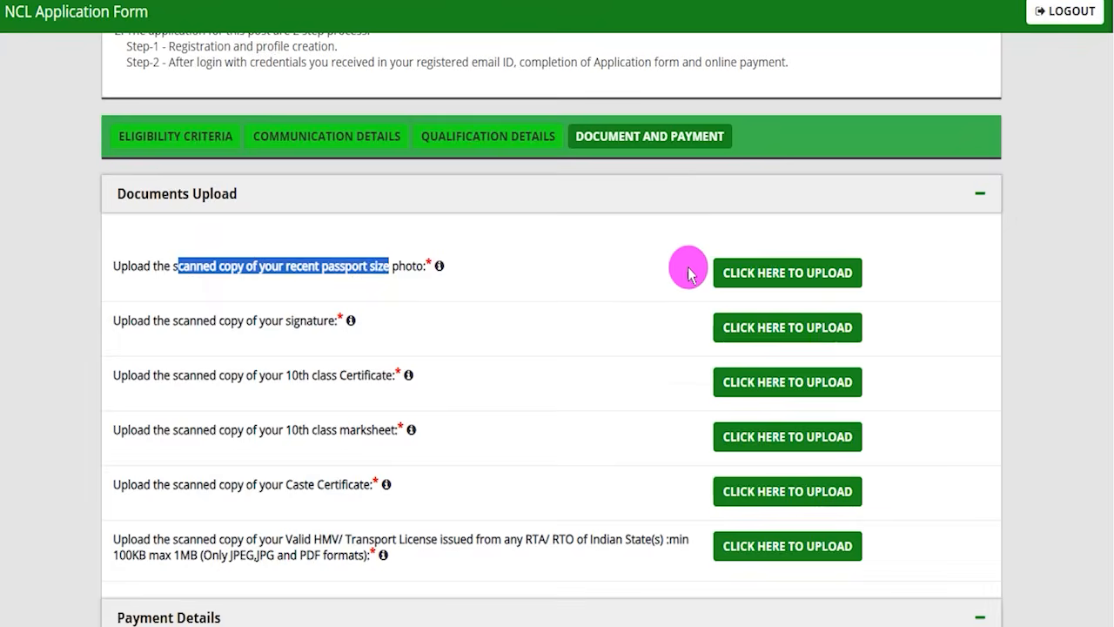
{"action": "left_click", "coordinate": [749, 283]}
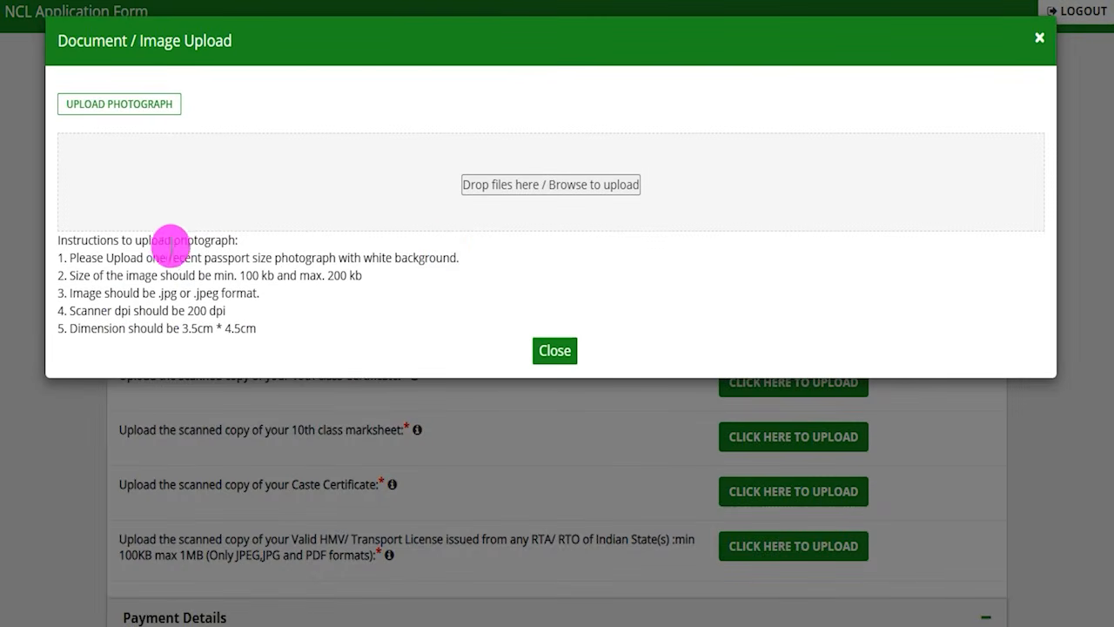
{"action": "left_click_drag", "start_coordinate": [142, 241], "coordinate": [206, 243]}
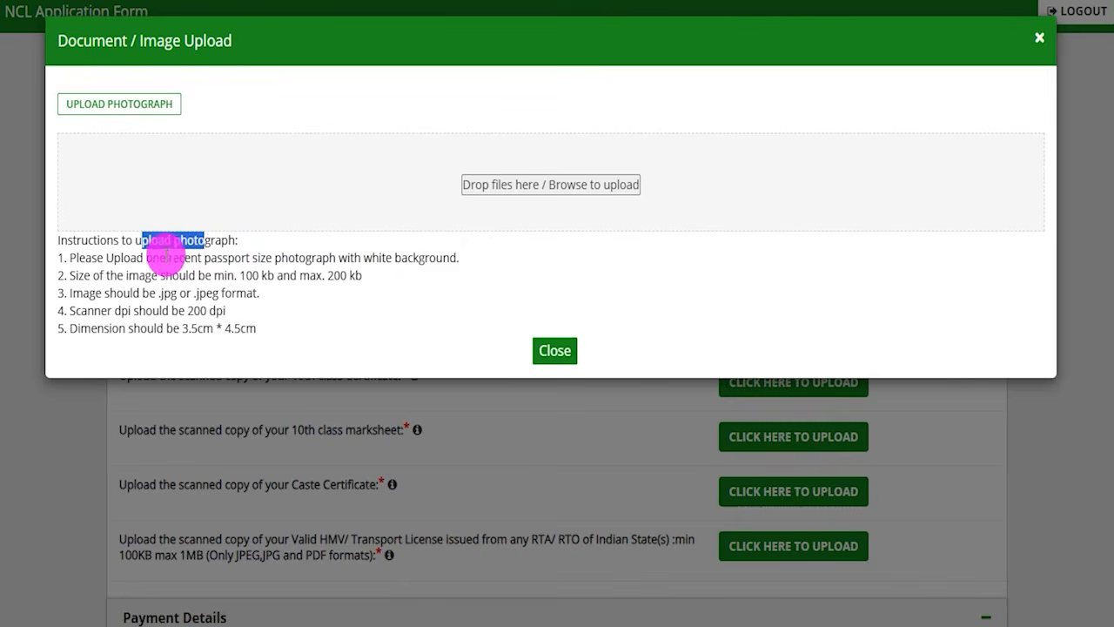
{"action": "left_click_drag", "start_coordinate": [122, 256], "coordinate": [347, 257]}
{"action": "left_click", "coordinate": [117, 256]}
{"action": "left_click_drag", "start_coordinate": [246, 275], "coordinate": [346, 275]}
{"action": "left_click_drag", "start_coordinate": [156, 294], "coordinate": [188, 294]}
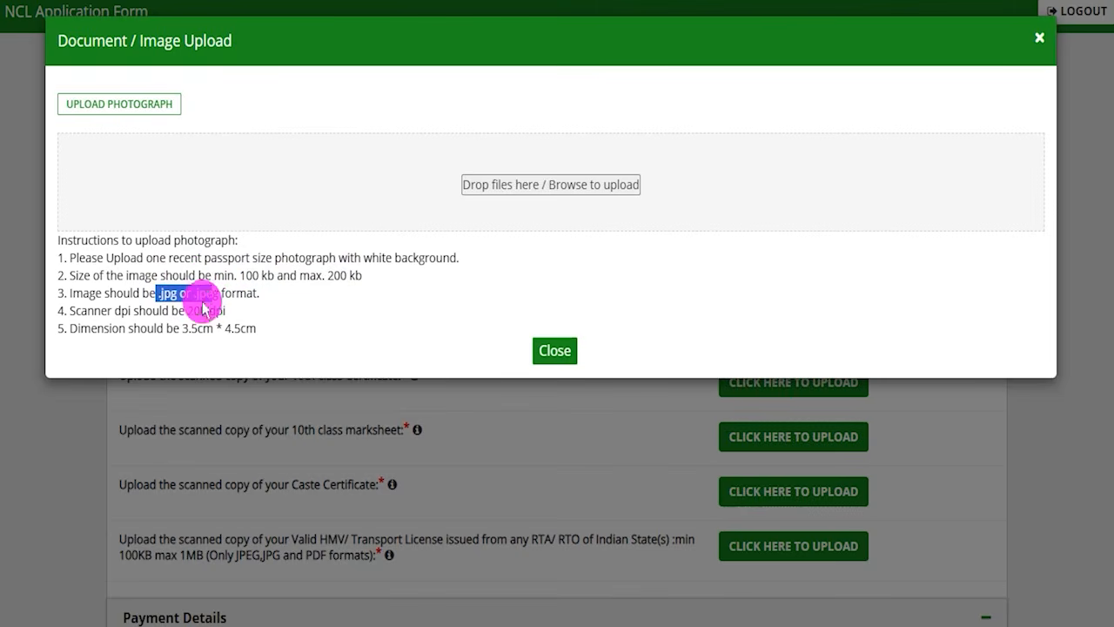
{"action": "left_click_drag", "start_coordinate": [179, 329], "coordinate": [202, 329]}
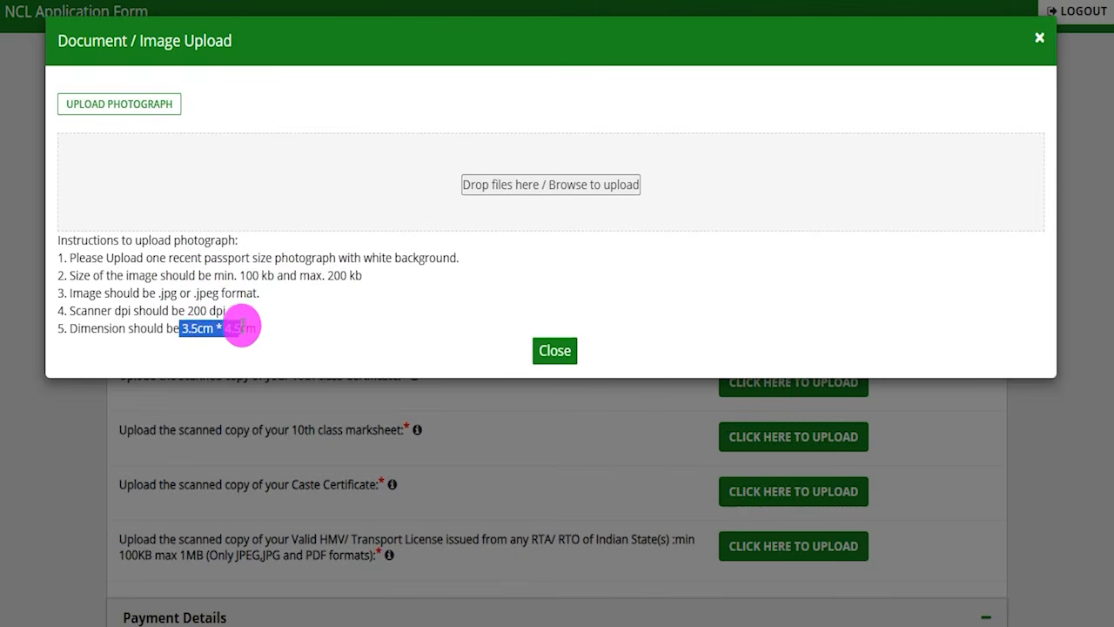
{"action": "left_click", "coordinate": [335, 319]}
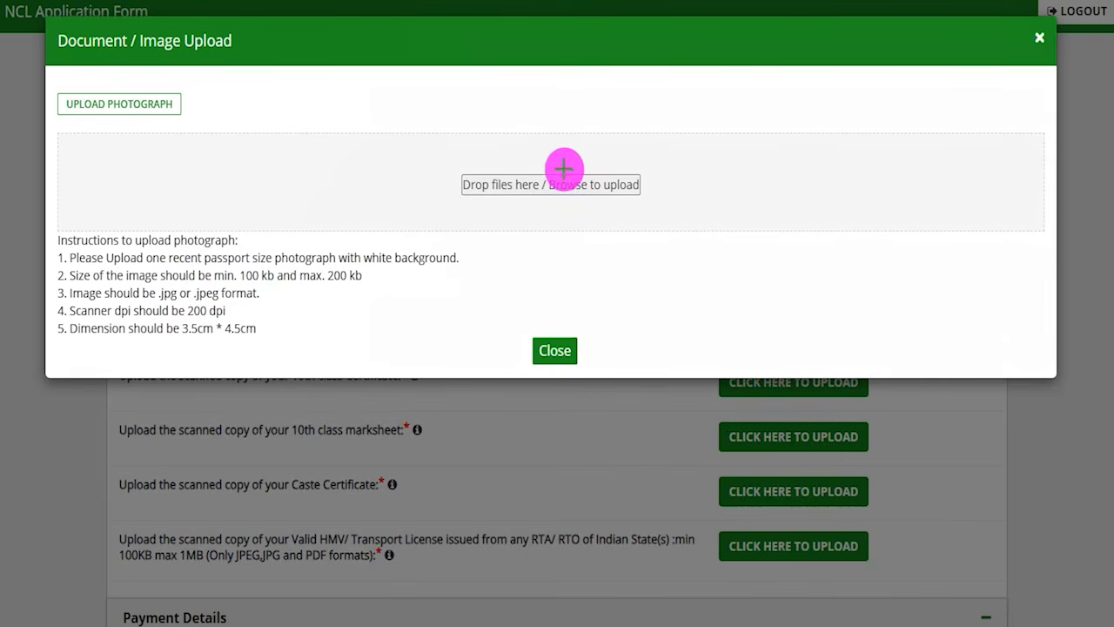
{"action": "left_click_drag", "start_coordinate": [585, 171], "coordinate": [644, 116]}
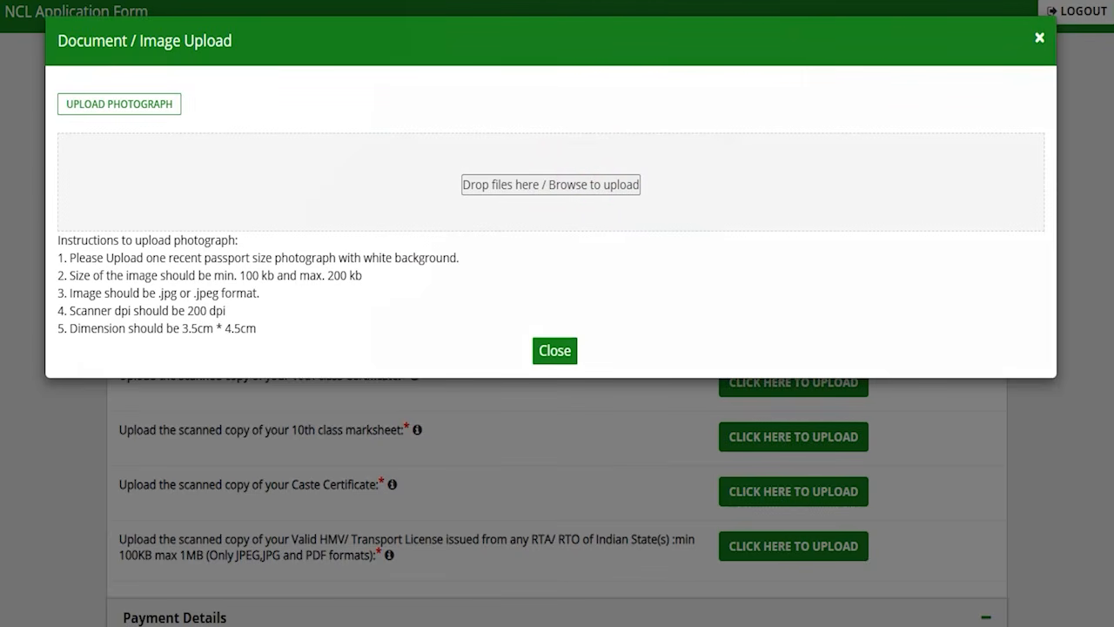
{"action": "left_click", "coordinate": [1036, 44]}
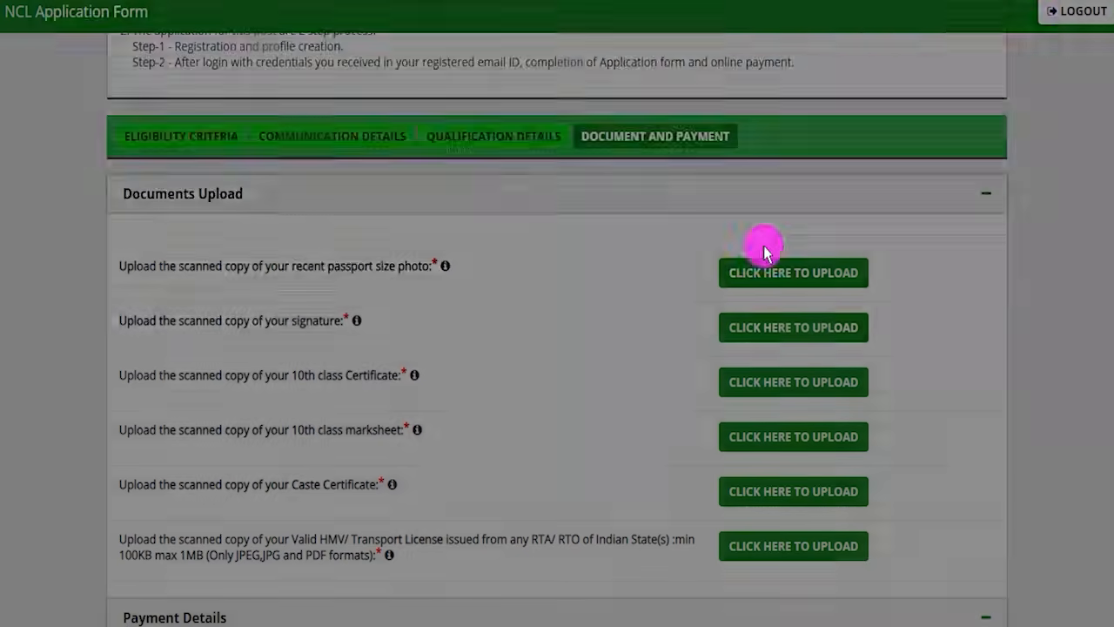
- Open the signature upload, highlight its file size and format requirements, and close it
{"action": "left_click_drag", "start_coordinate": [171, 320], "coordinate": [323, 322]}
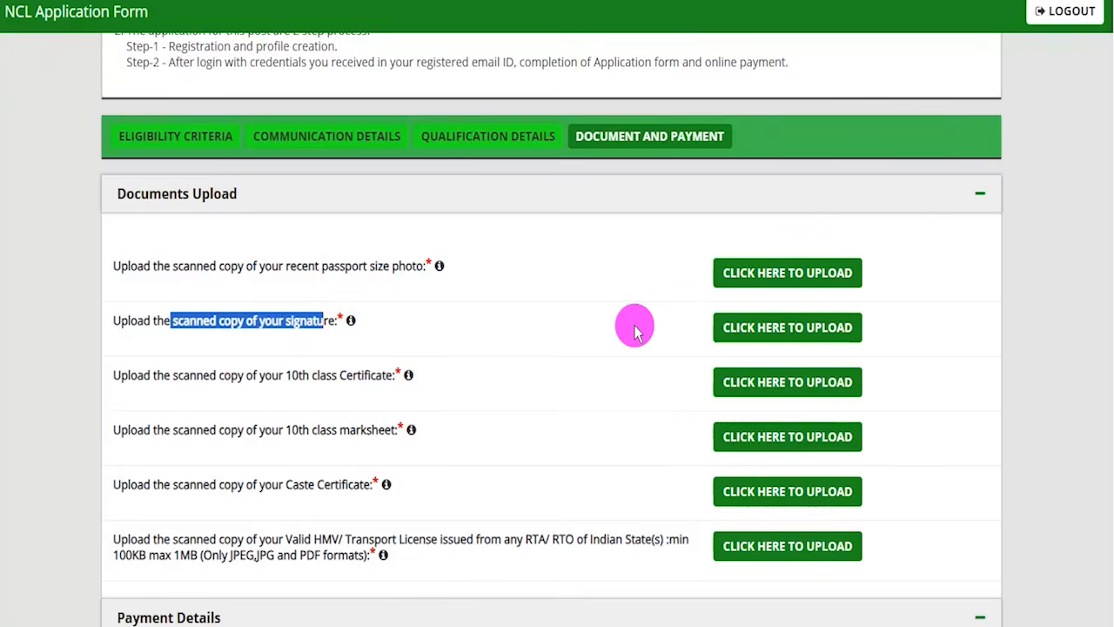
{"action": "left_click", "coordinate": [783, 328]}
{"action": "left_click_drag", "start_coordinate": [270, 241], "coordinate": [404, 241]}
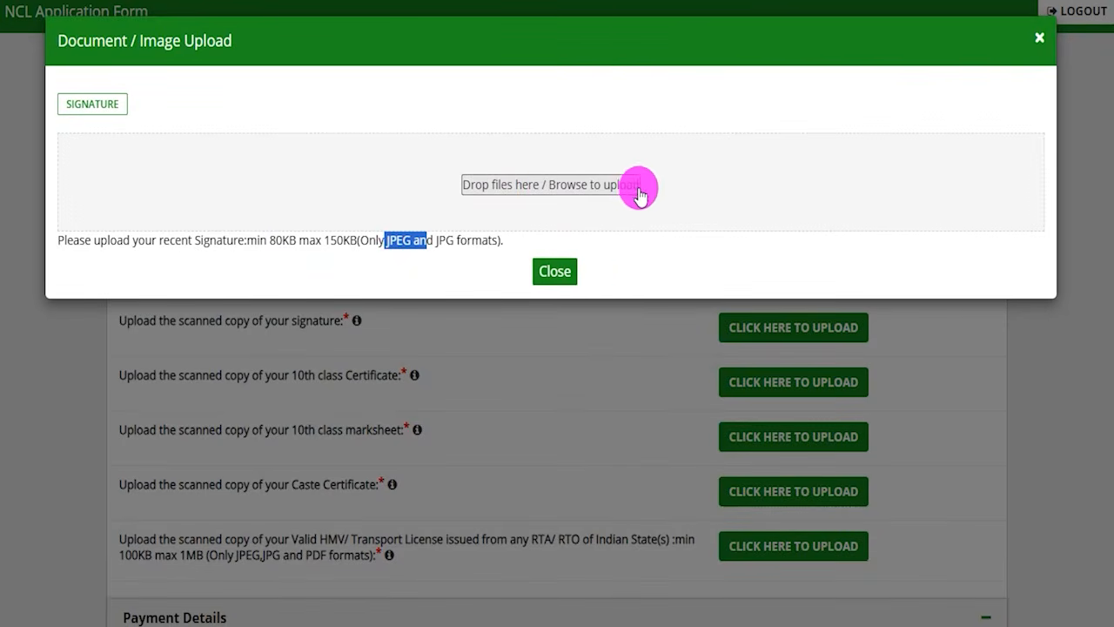
{"action": "left_click", "coordinate": [554, 271]}
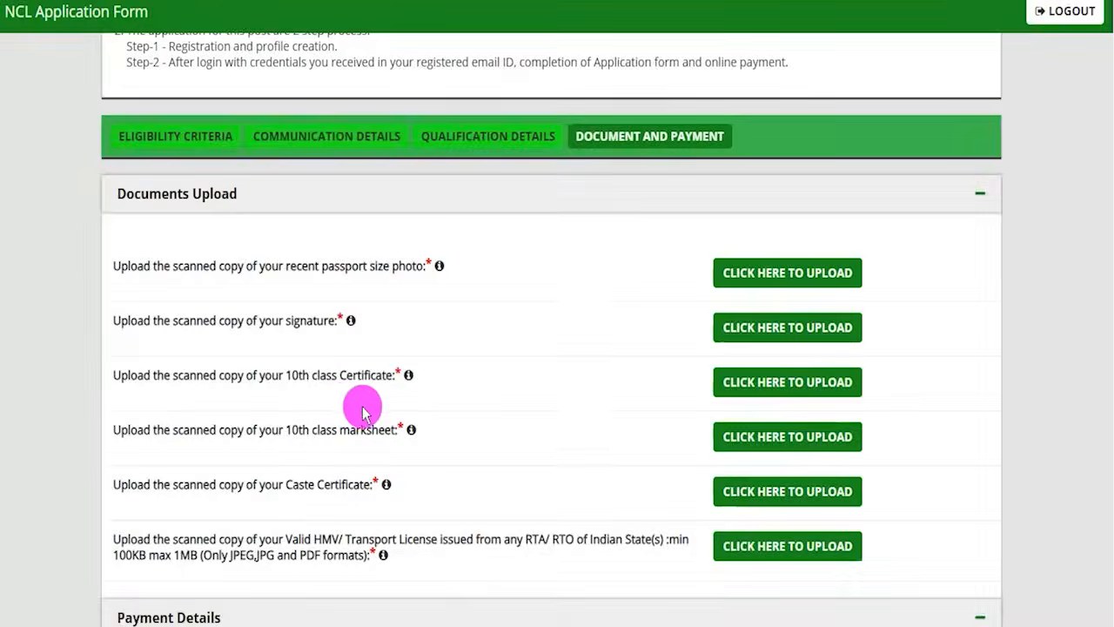
- Open the 10th class certificate upload, highlight its file size and format requirements, and close it
{"action": "left_click_drag", "start_coordinate": [230, 375], "coordinate": [341, 376]}
{"action": "left_click", "coordinate": [719, 376]}
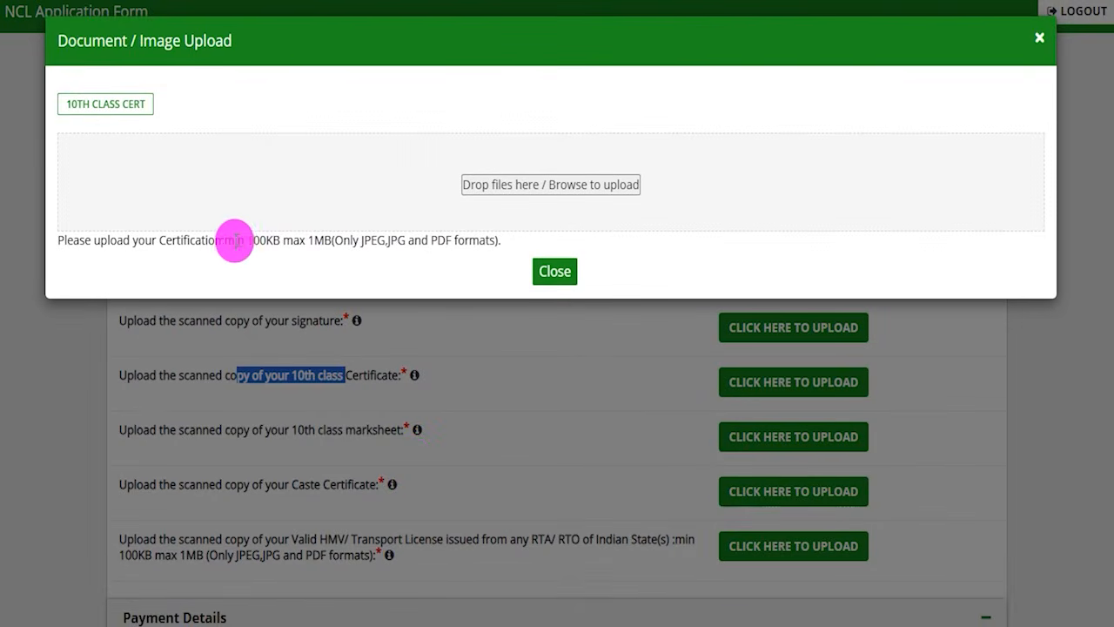
{"action": "left_click_drag", "start_coordinate": [244, 240], "coordinate": [383, 243]}
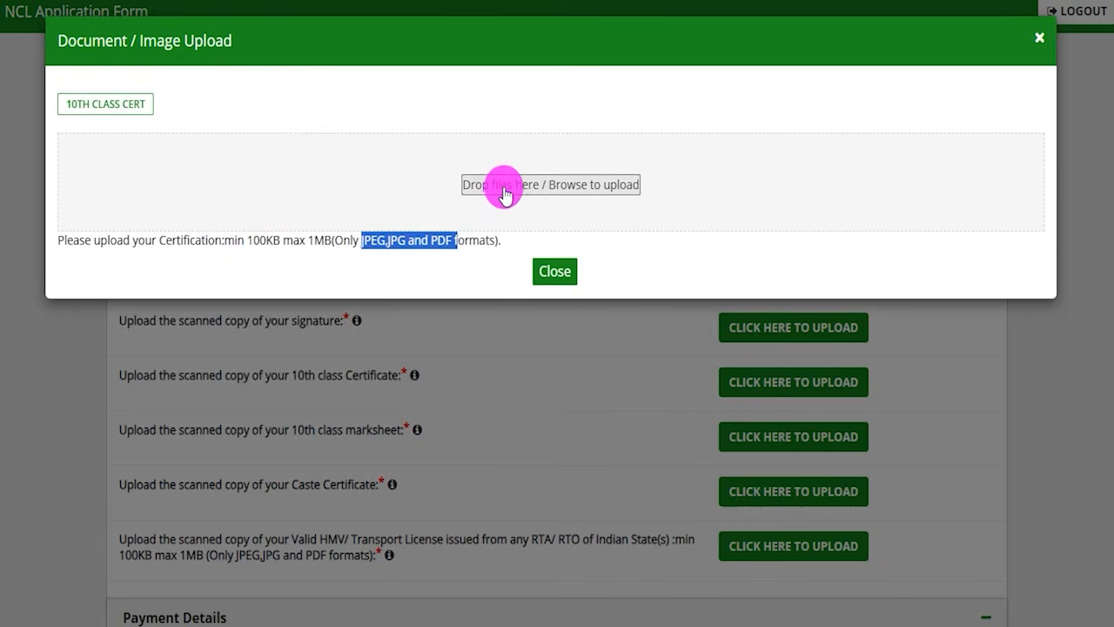
{"action": "left_click", "coordinate": [555, 271]}
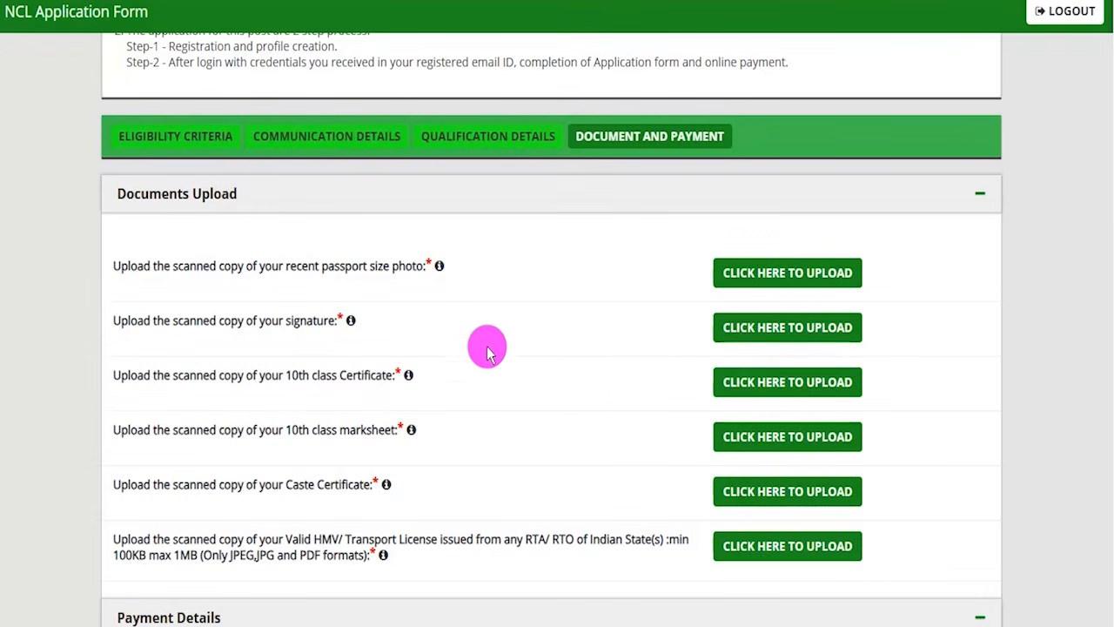
- Review the Payment Details section and highlight the applicable registration fee
{"action": "scroll", "coordinate": [558, 447], "scroll_direction": "down", "scroll_amount": 6}
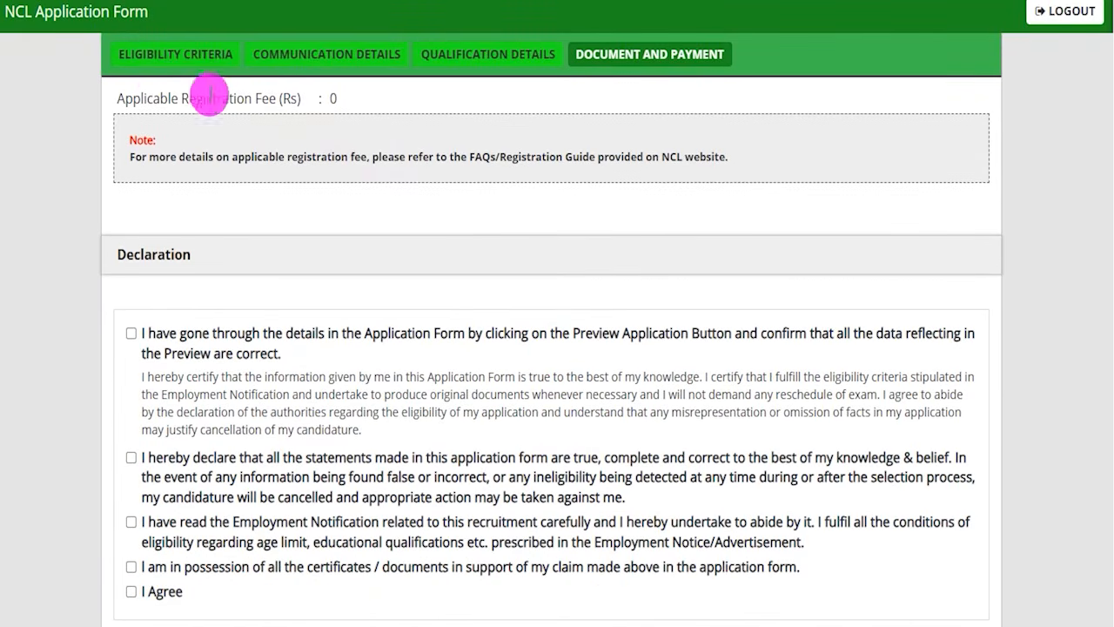
{"action": "left_click_drag", "start_coordinate": [208, 98], "coordinate": [141, 98]}
{"action": "double_click", "coordinate": [331, 100]}
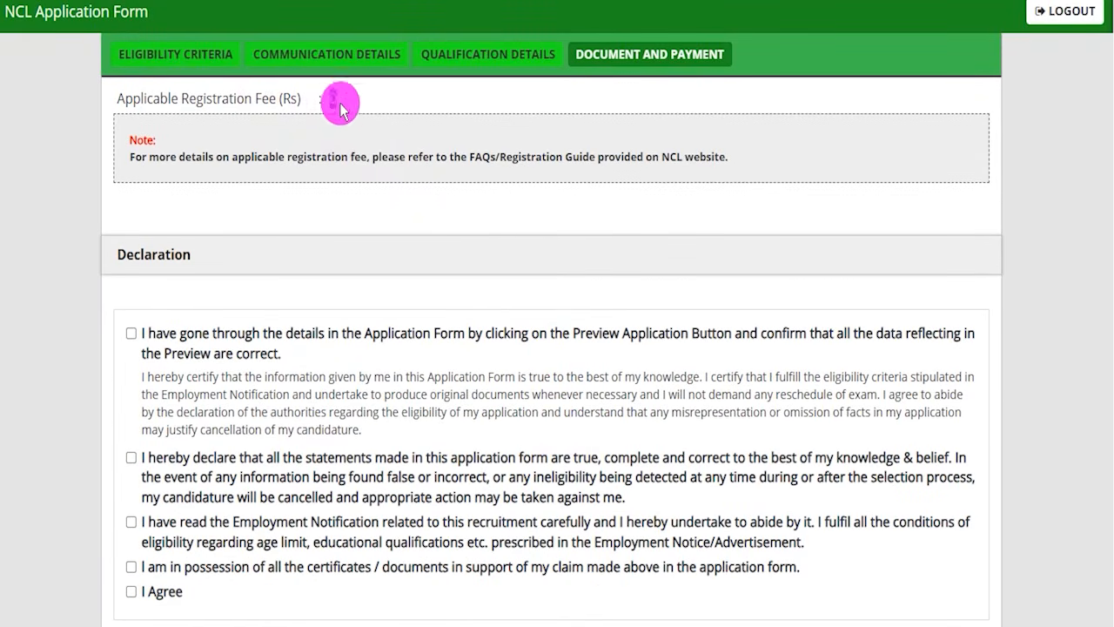
- Accept all five statements in the Declaration section, including the preview confirmation, possession of certificates and I Agree
{"action": "scroll", "coordinate": [451, 370], "scroll_direction": "down", "scroll_amount": 4}
{"action": "scroll", "coordinate": [227, 244], "scroll_direction": "up", "scroll_amount": 3}
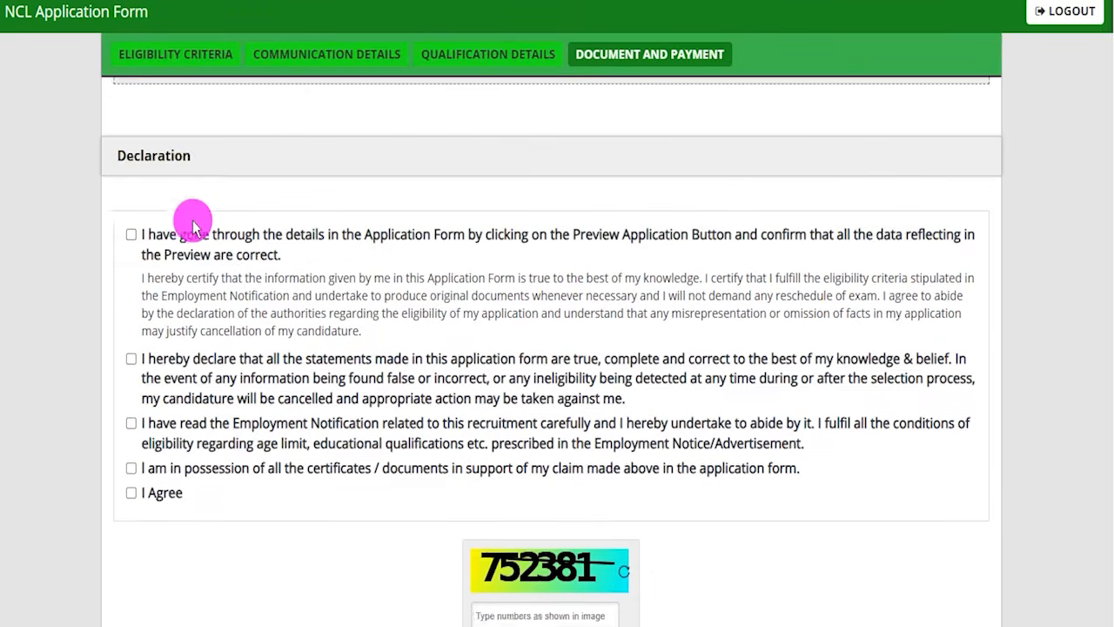
{"action": "left_click", "coordinate": [132, 246]}
{"action": "left_click", "coordinate": [131, 369]}
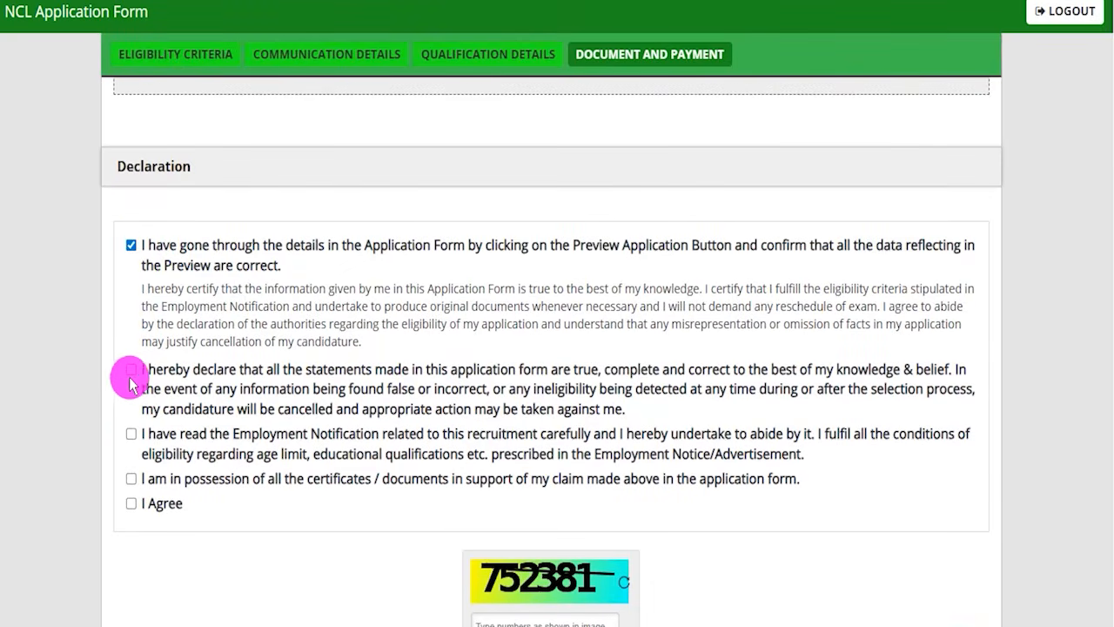
{"action": "left_click", "coordinate": [131, 479]}
{"action": "left_click", "coordinate": [132, 434]}
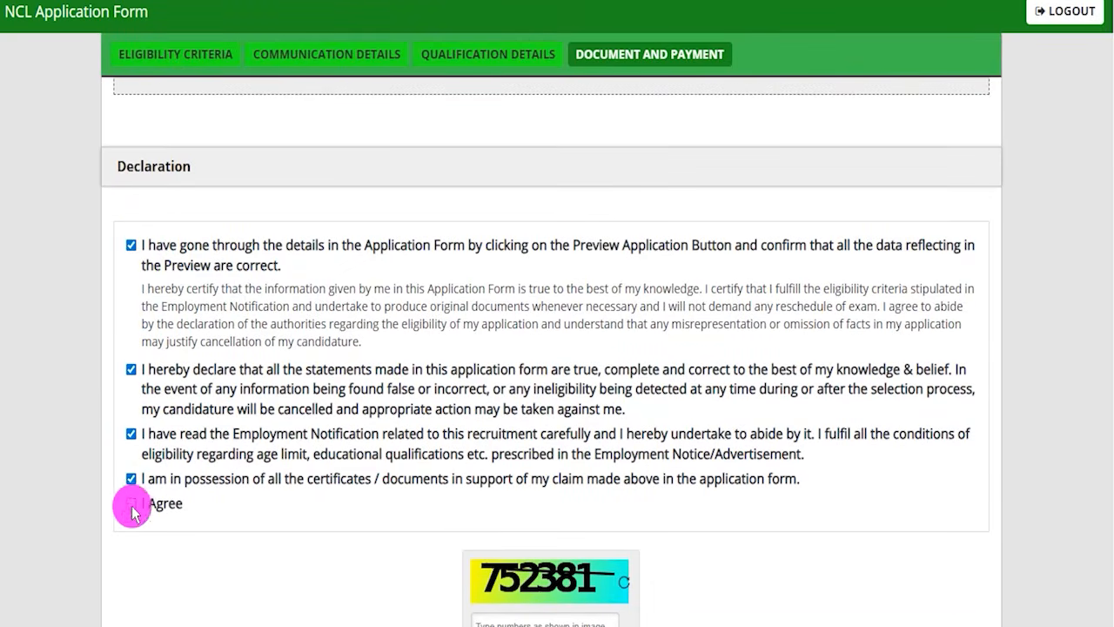
{"action": "left_click", "coordinate": [131, 503]}
- Mark the captcha image and its entry field, and point arrows at the form's Preview, Back and Submit options
{"action": "scroll", "coordinate": [291, 465], "scroll_direction": "down", "scroll_amount": 2}
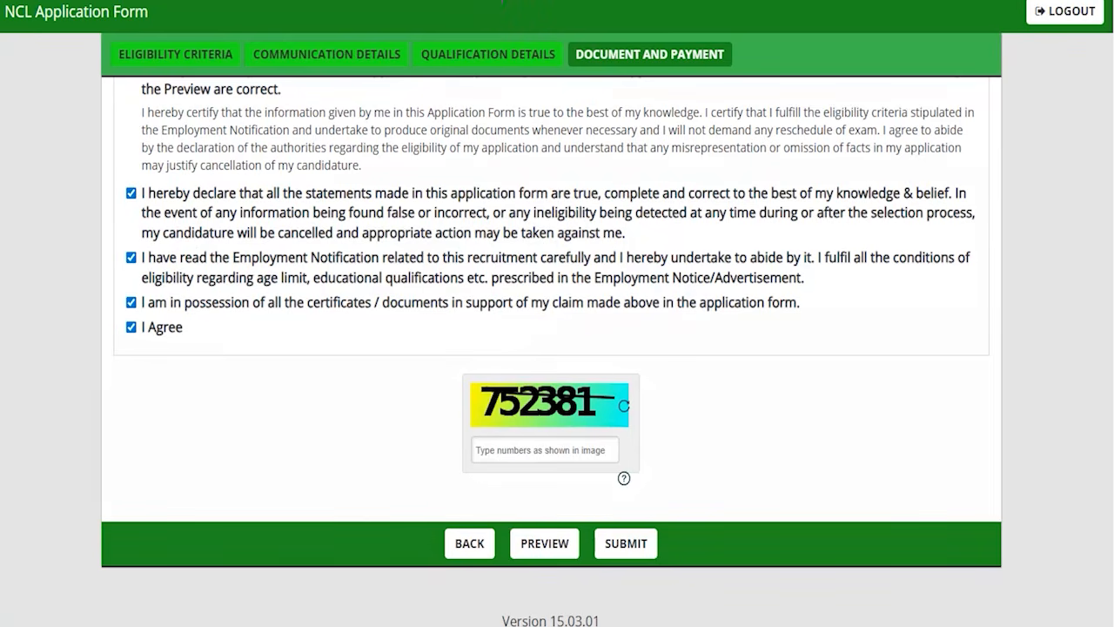
{"action": "left_click_drag", "start_coordinate": [609, 385], "coordinate": [642, 324]}
{"action": "left_click_drag", "start_coordinate": [503, 454], "coordinate": [601, 455]}
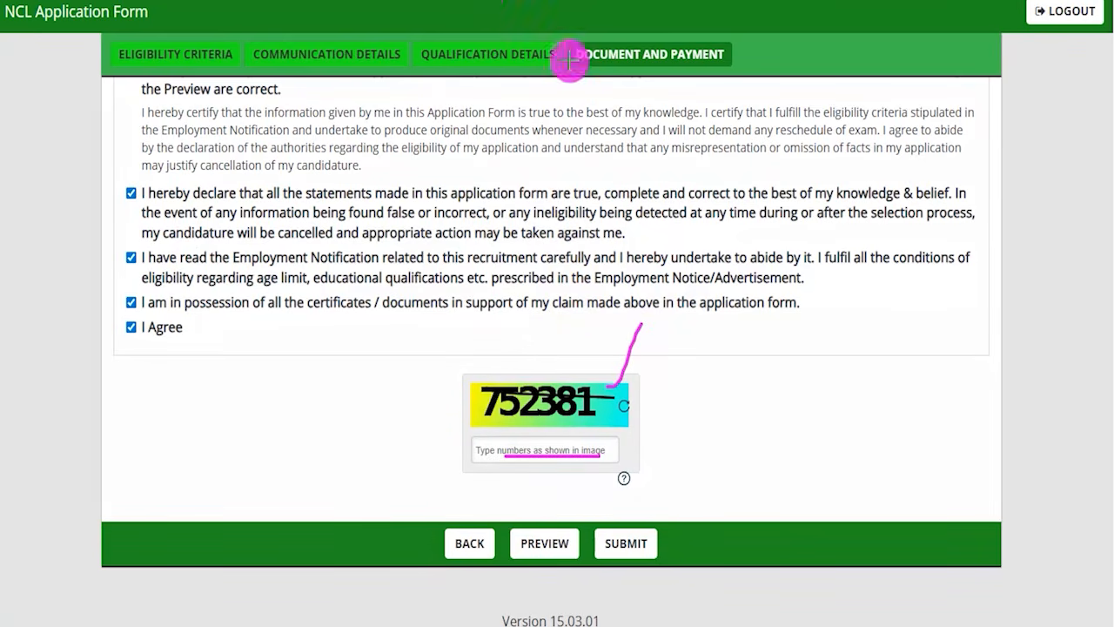
{"action": "left_click_drag", "start_coordinate": [670, 373], "coordinate": [565, 525]}
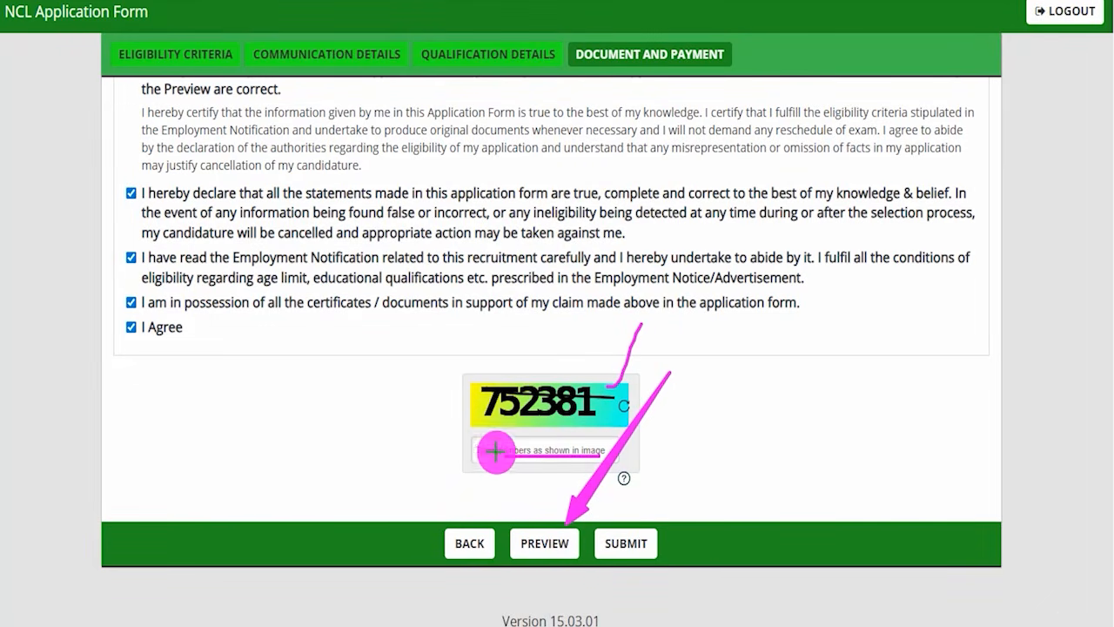
{"action": "left_click_drag", "start_coordinate": [404, 392], "coordinate": [453, 520]}
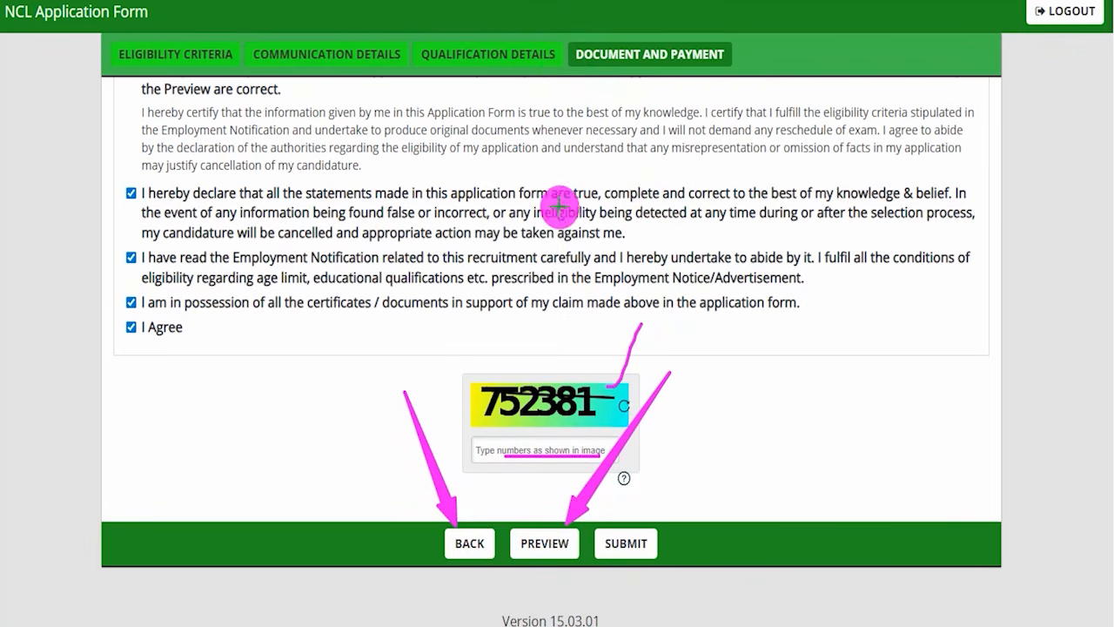
{"action": "left_click_drag", "start_coordinate": [763, 377], "coordinate": [671, 511]}
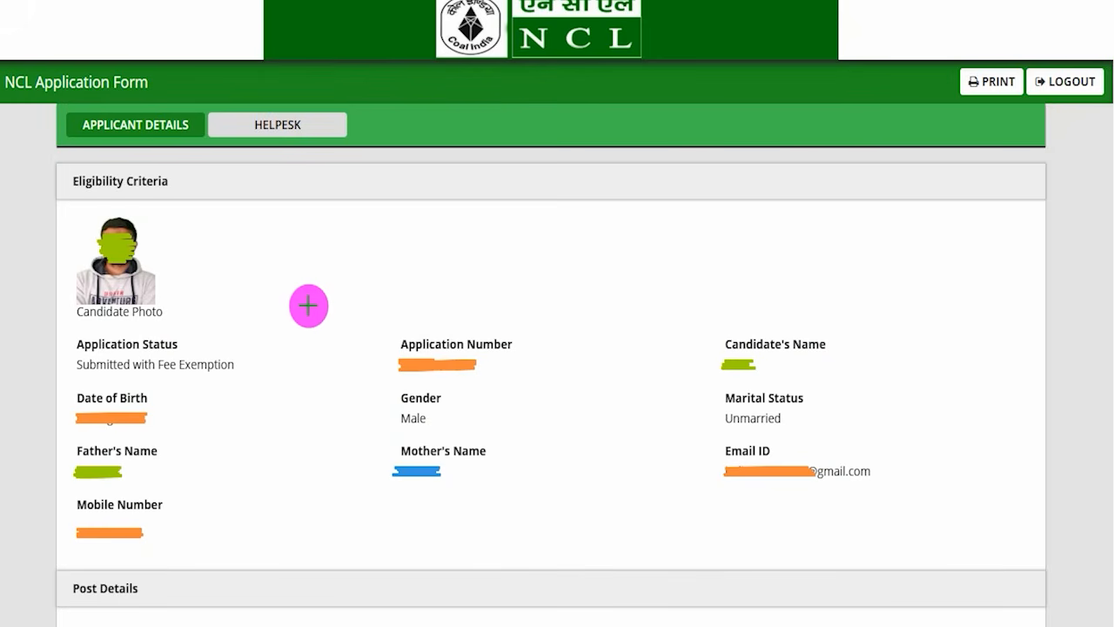
- Mark the Eligibility Criteria section of the submitted application with five tick strokes beside the candidate photo
{"action": "left_click_drag", "start_coordinate": [213, 262], "coordinate": [278, 202]}
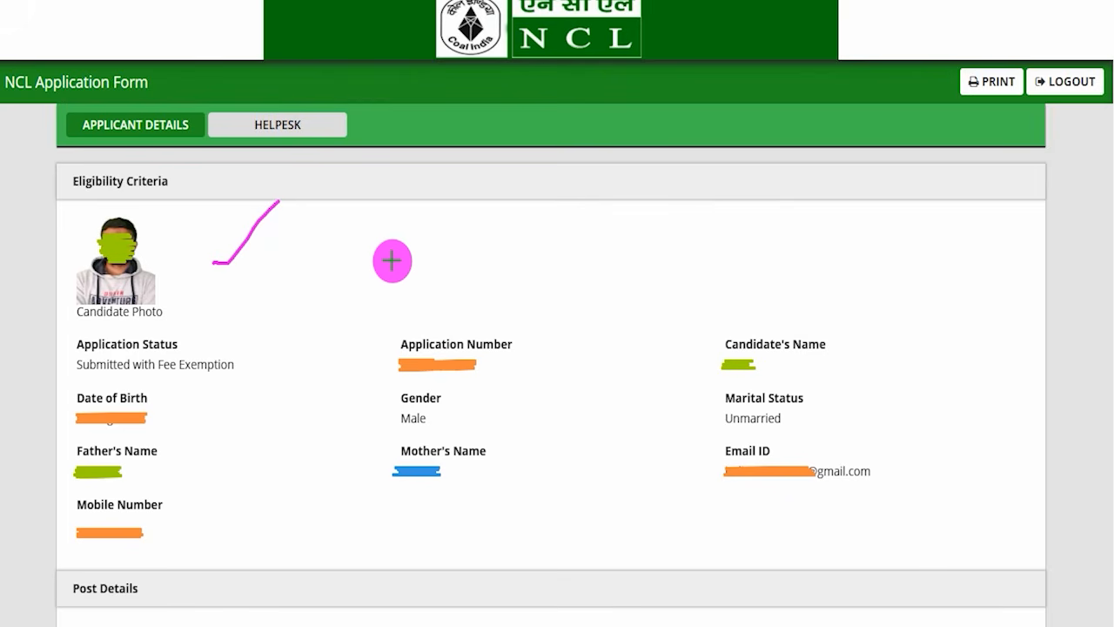
{"action": "left_click_drag", "start_coordinate": [343, 238], "coordinate": [381, 180]}
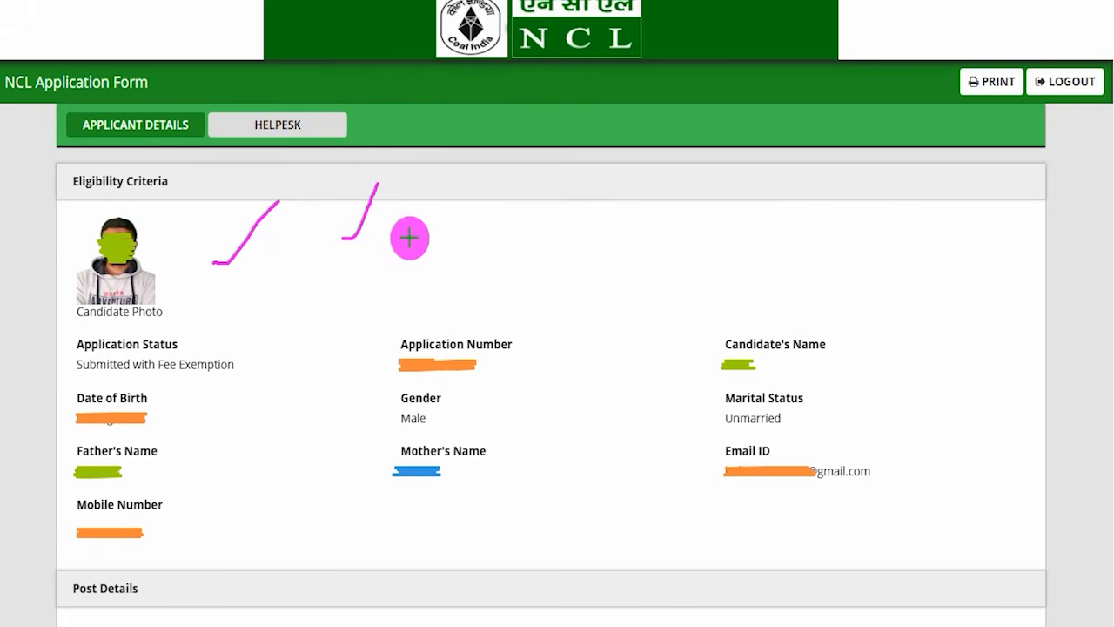
{"action": "left_click_drag", "start_coordinate": [409, 238], "coordinate": [466, 182]}
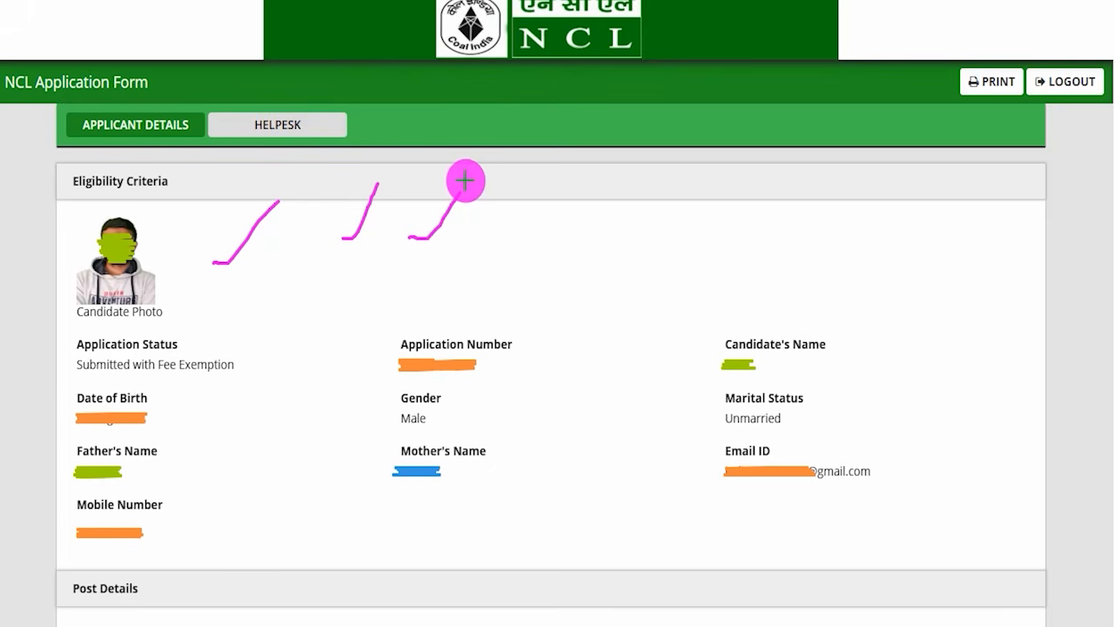
{"action": "left_click_drag", "start_coordinate": [470, 237], "coordinate": [530, 171]}
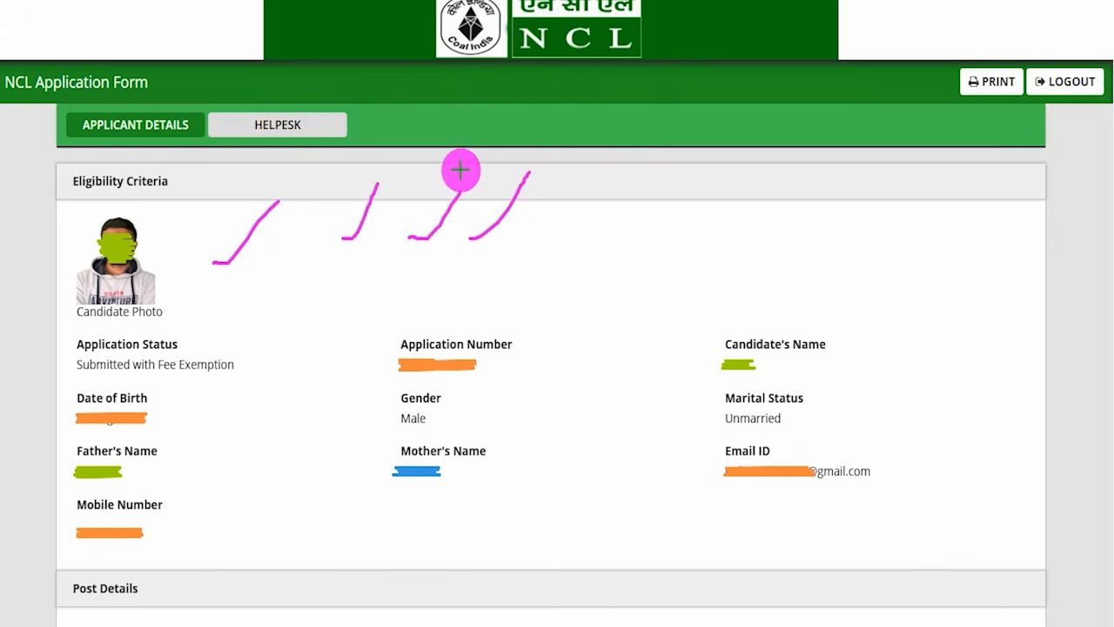
{"action": "left_click_drag", "start_coordinate": [501, 254], "coordinate": [565, 194]}
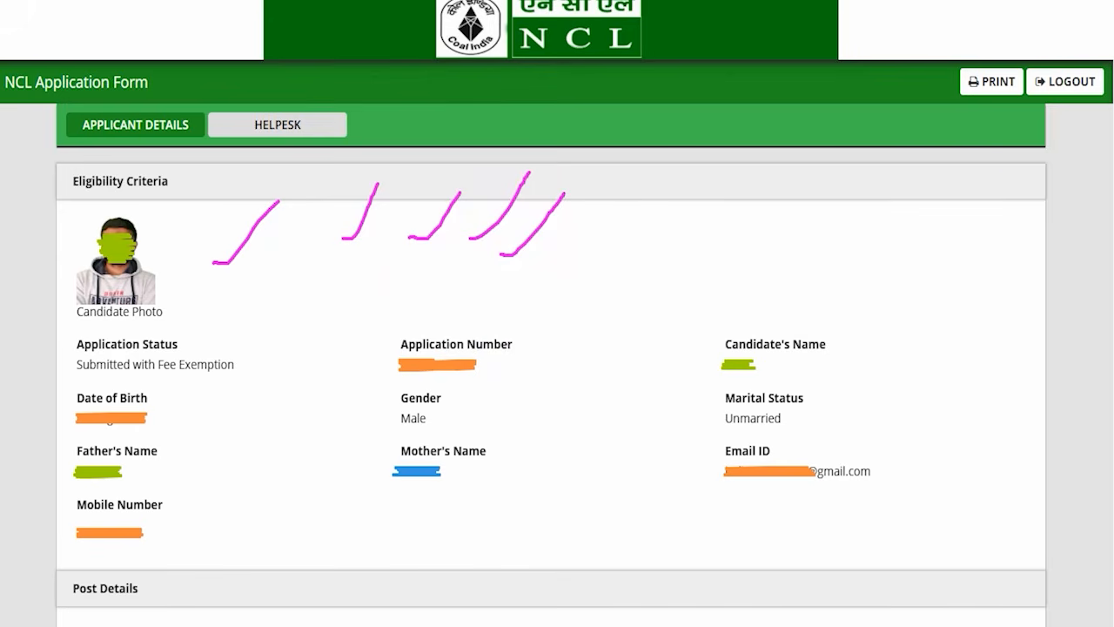
- Point an arrow at the submitted application's Print option and add further marks over the applicant details
{"action": "left_click_drag", "start_coordinate": [1031, 248], "coordinate": [1002, 103]}
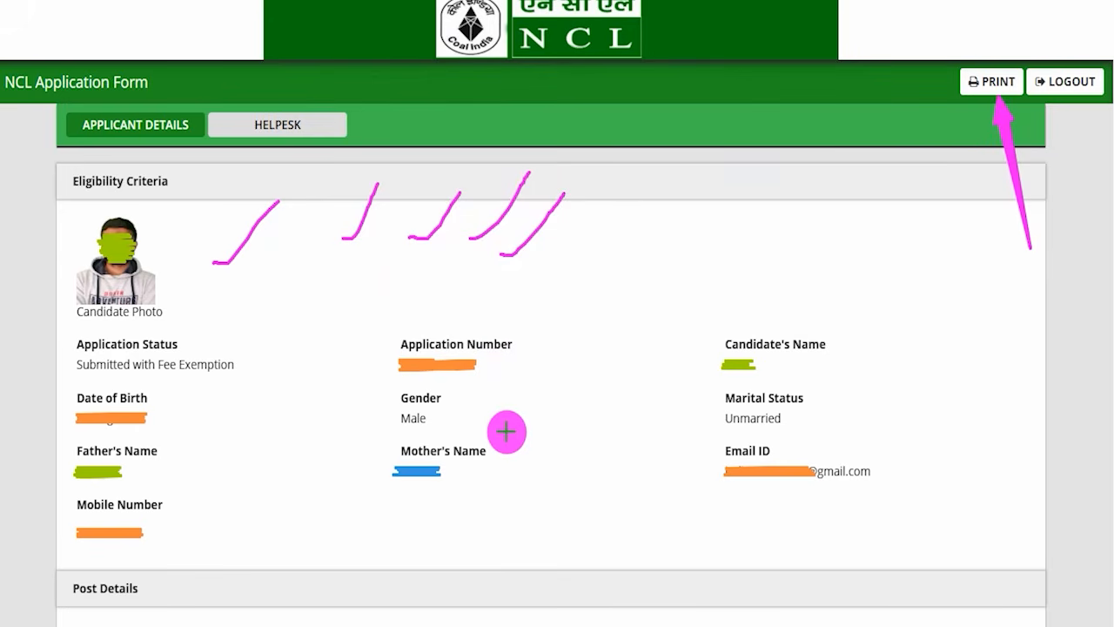
{"action": "left_click_drag", "start_coordinate": [517, 465], "coordinate": [575, 376]}
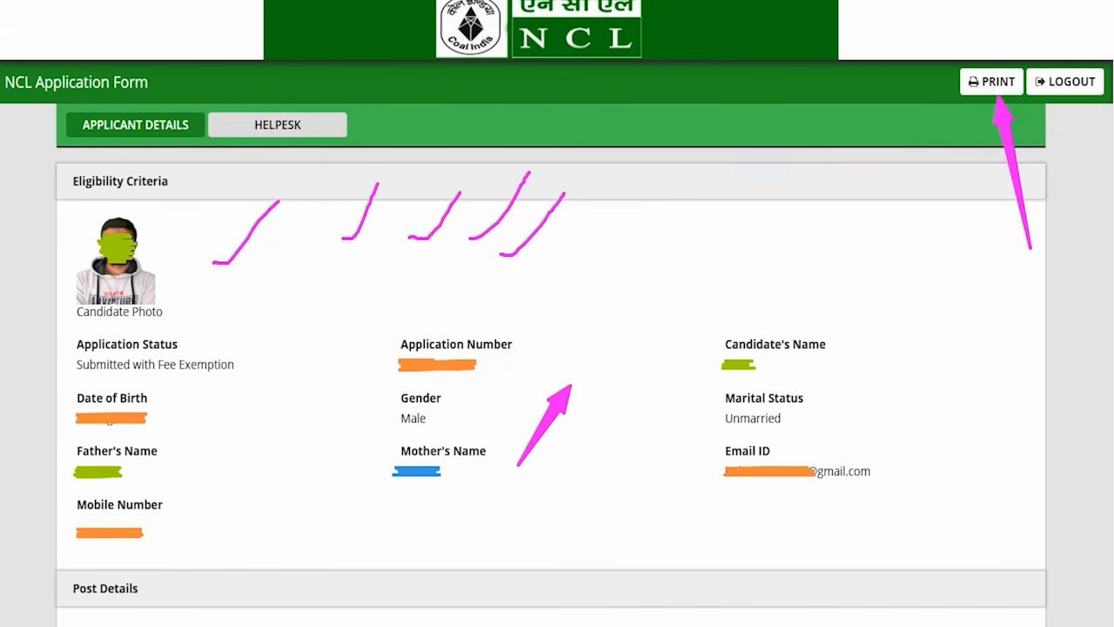
{"action": "left_click_drag", "start_coordinate": [266, 507], "coordinate": [312, 422]}
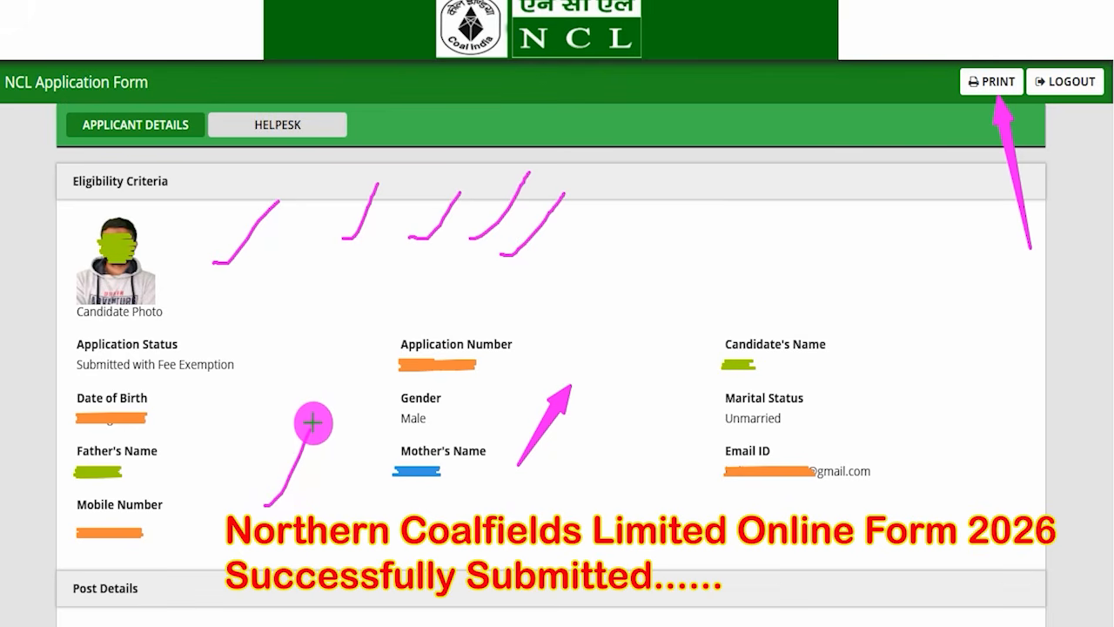
{"action": "left_click_drag", "start_coordinate": [606, 396], "coordinate": [665, 316]}
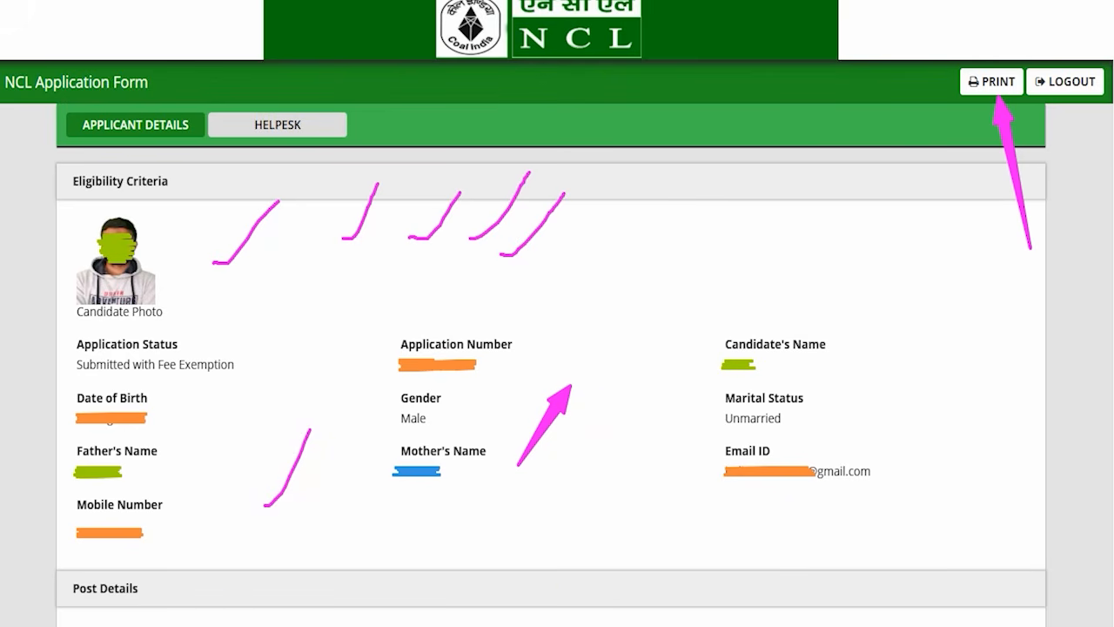
{"action": "key", "text": "ctrl+z"}
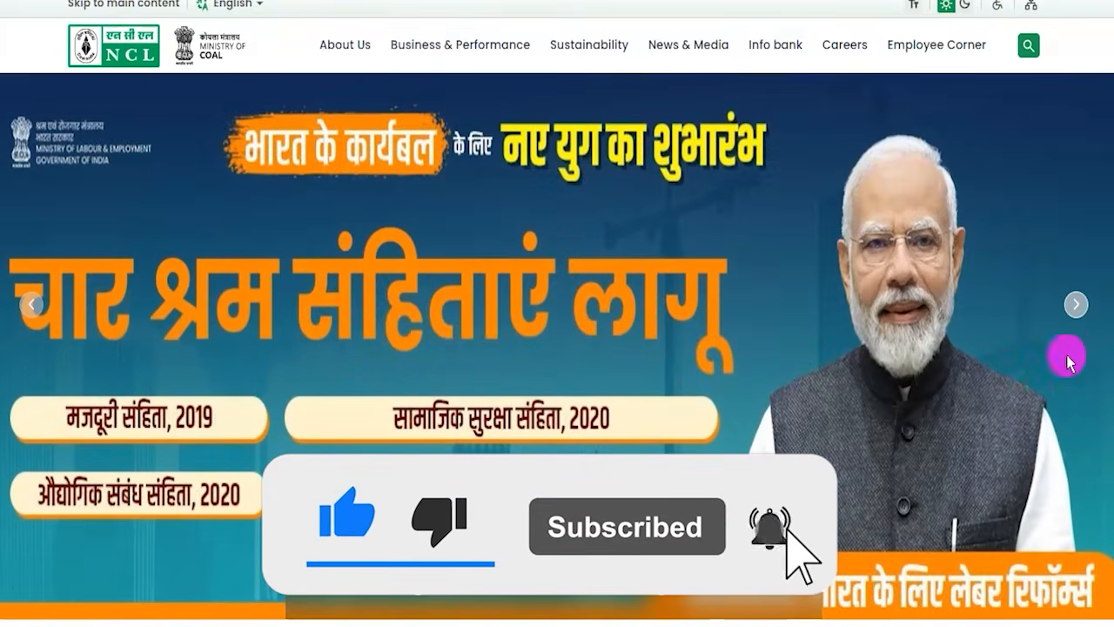
- Advance through the banner slides on the NCL website's home page
{"action": "left_click", "coordinate": [1086, 299]}
{"action": "left_click", "coordinate": [1085, 303]}
{"action": "left_click", "coordinate": [1084, 305]}
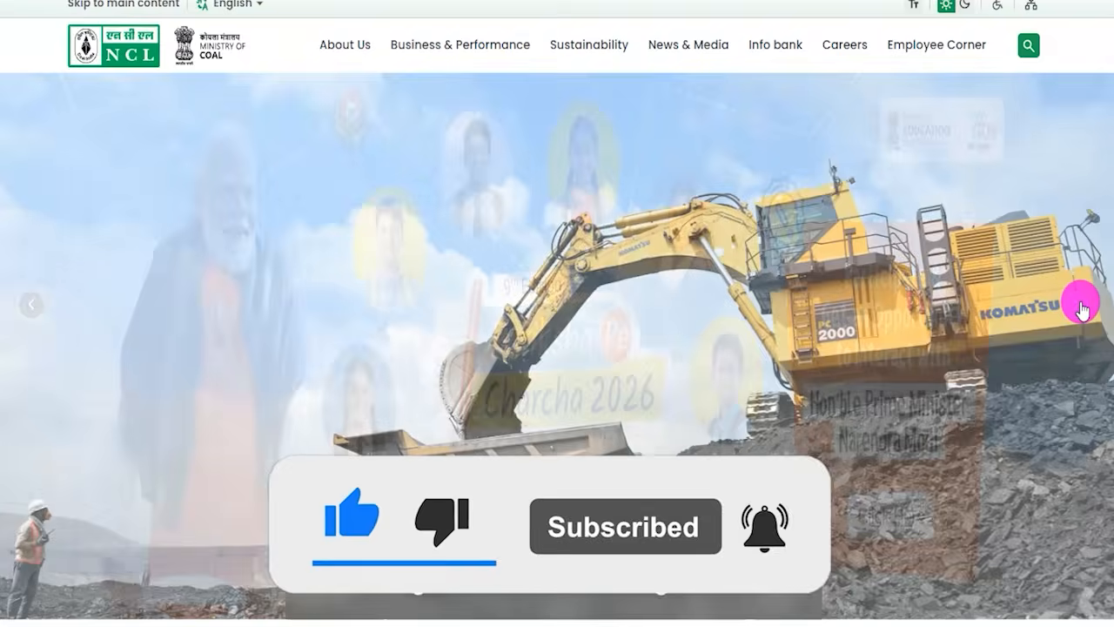
{"action": "left_click", "coordinate": [1082, 307]}
{"action": "left_click", "coordinate": [1080, 307]}
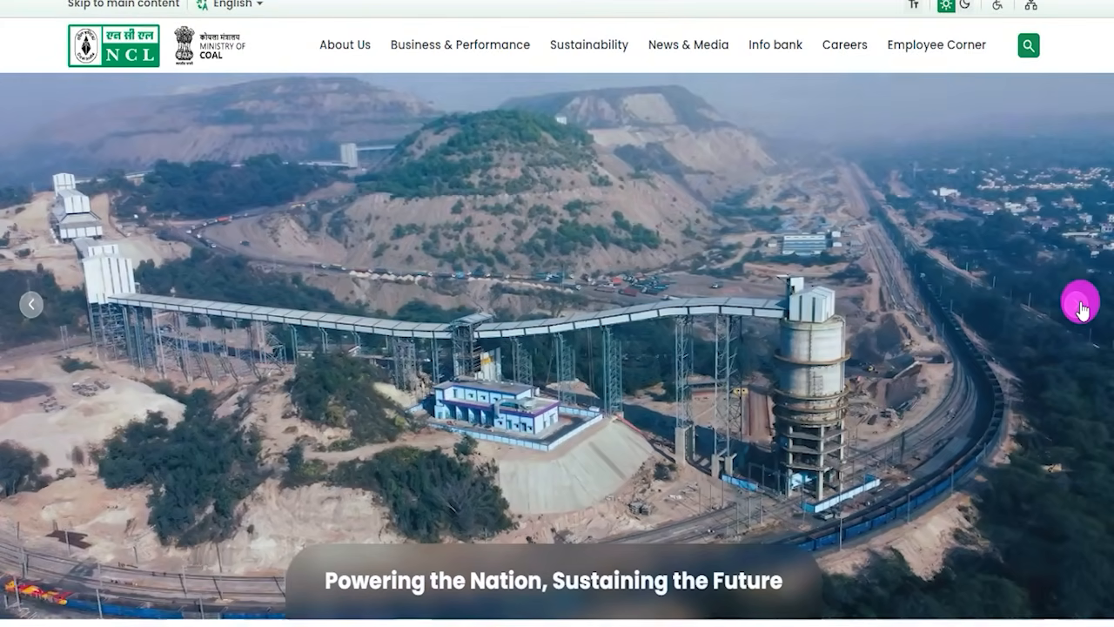